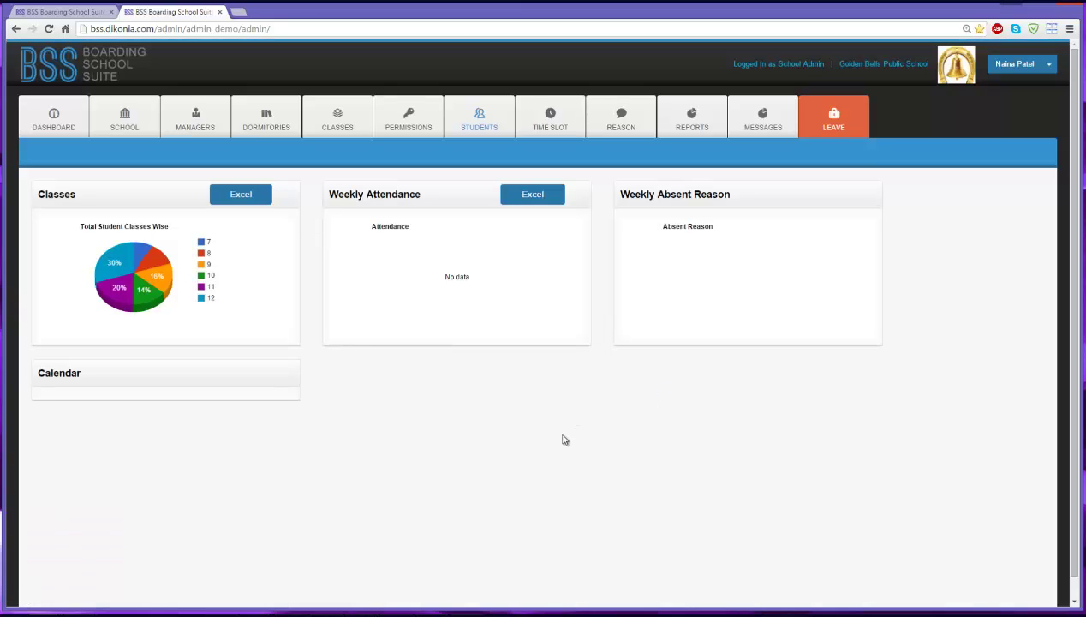
- Review the school profile, followed by the manager, dormitory, class and permission records
left_click(43, 129)
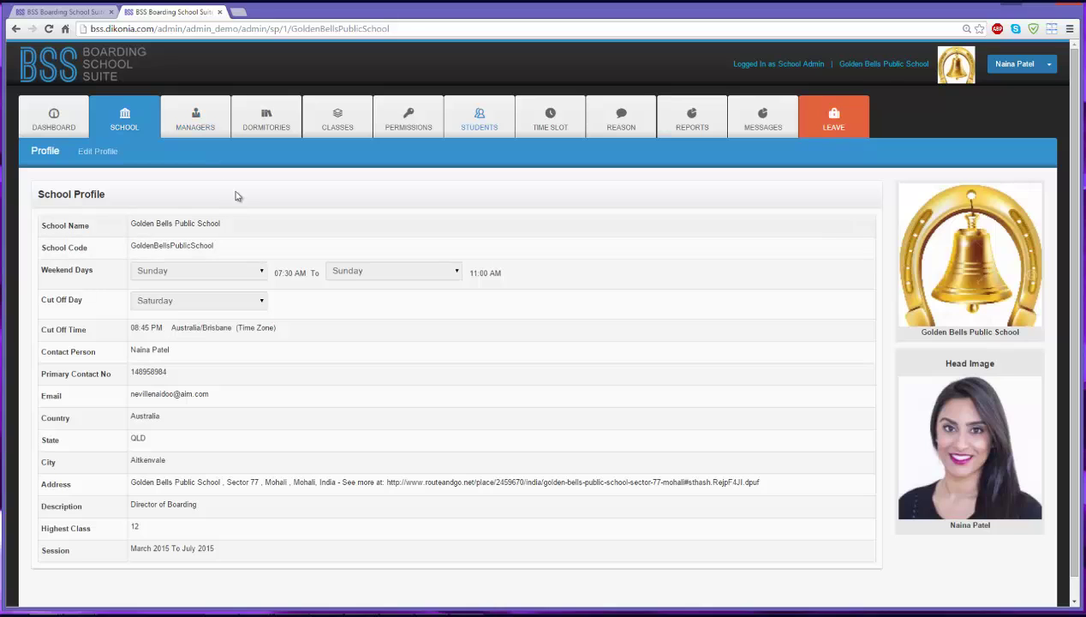
left_click(196, 119)
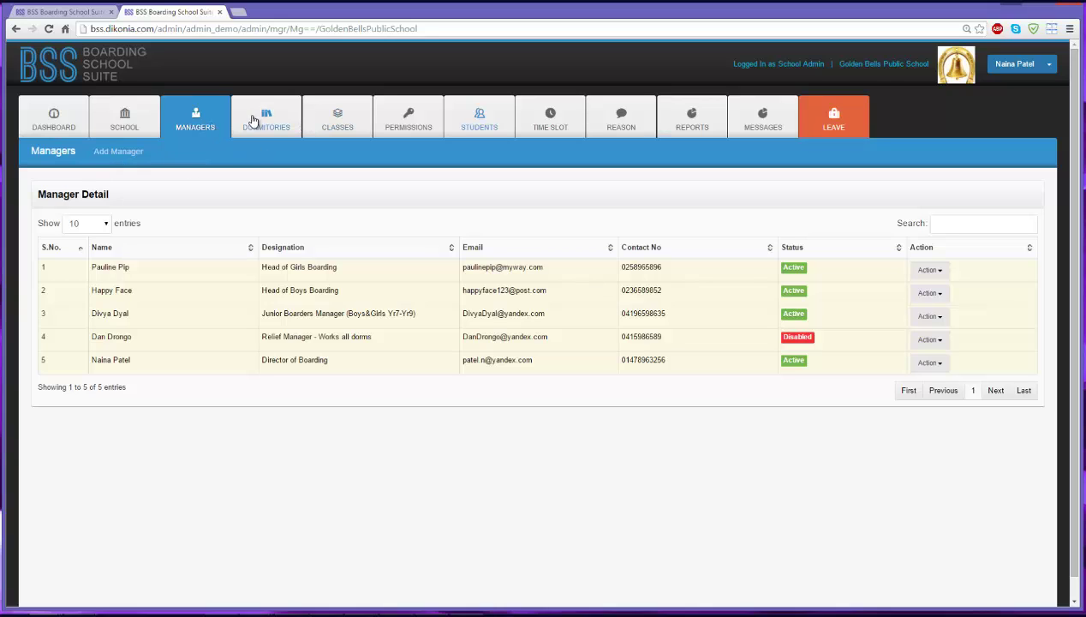
left_click(253, 123)
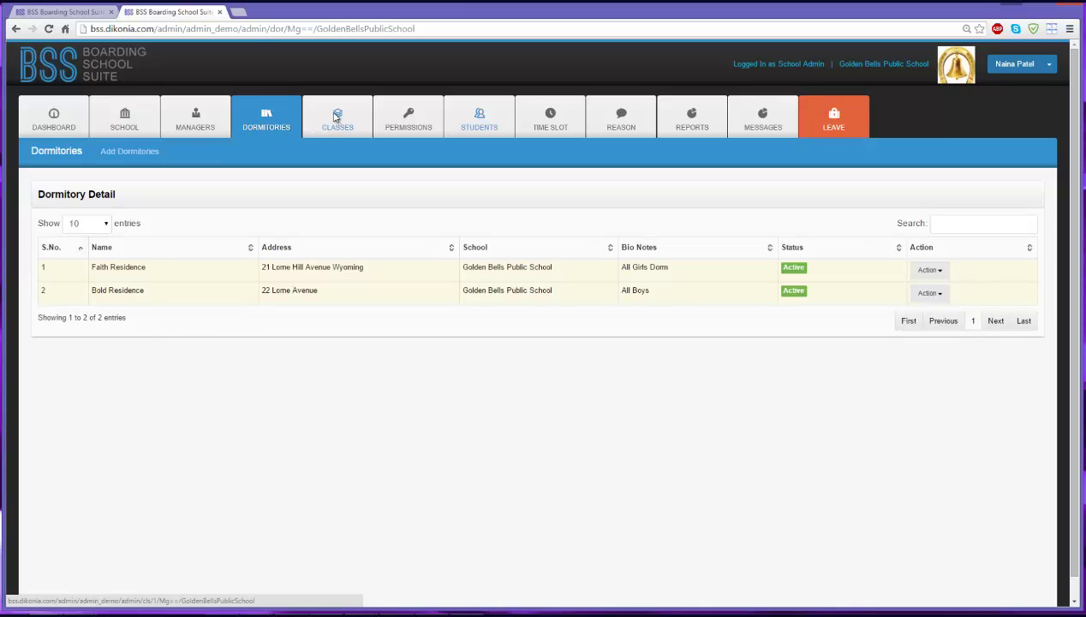
left_click(335, 119)
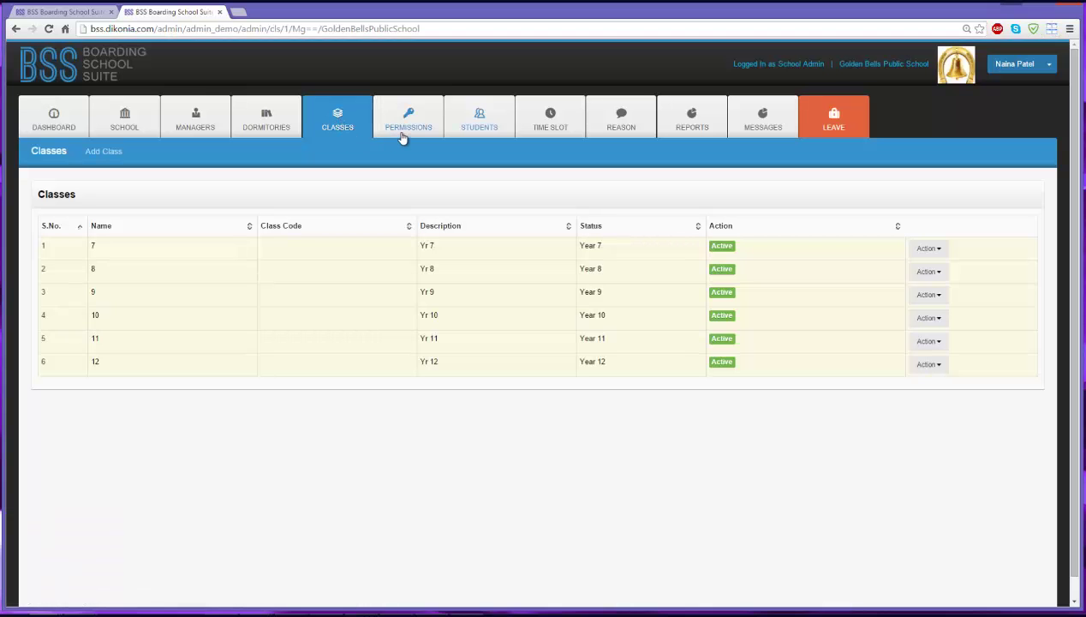
left_click(403, 137)
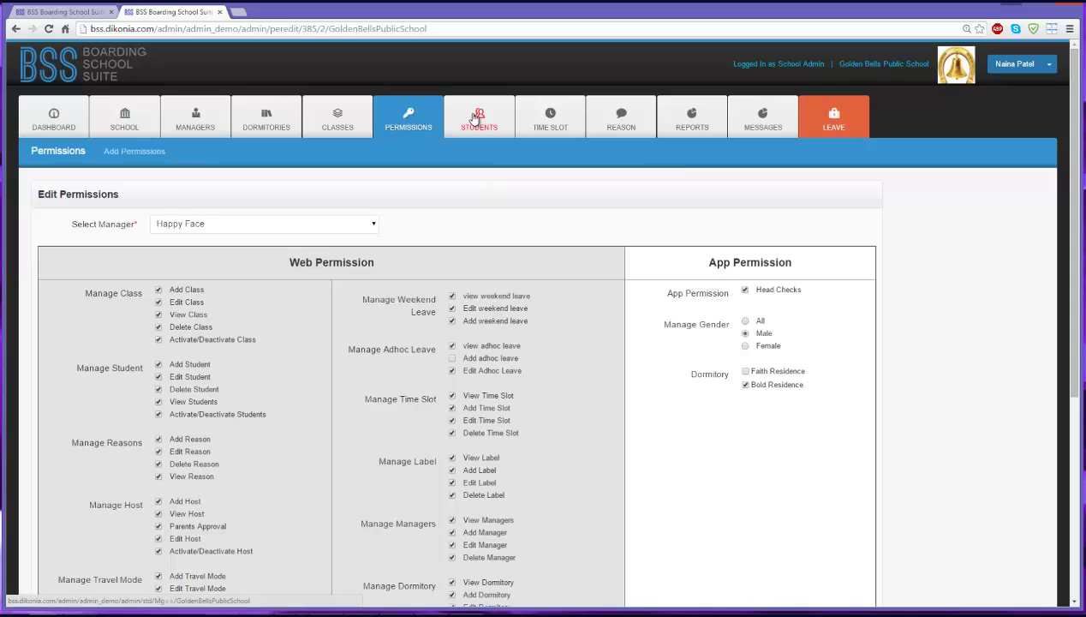
- Search the student records for male students in class 10
left_click(479, 118)
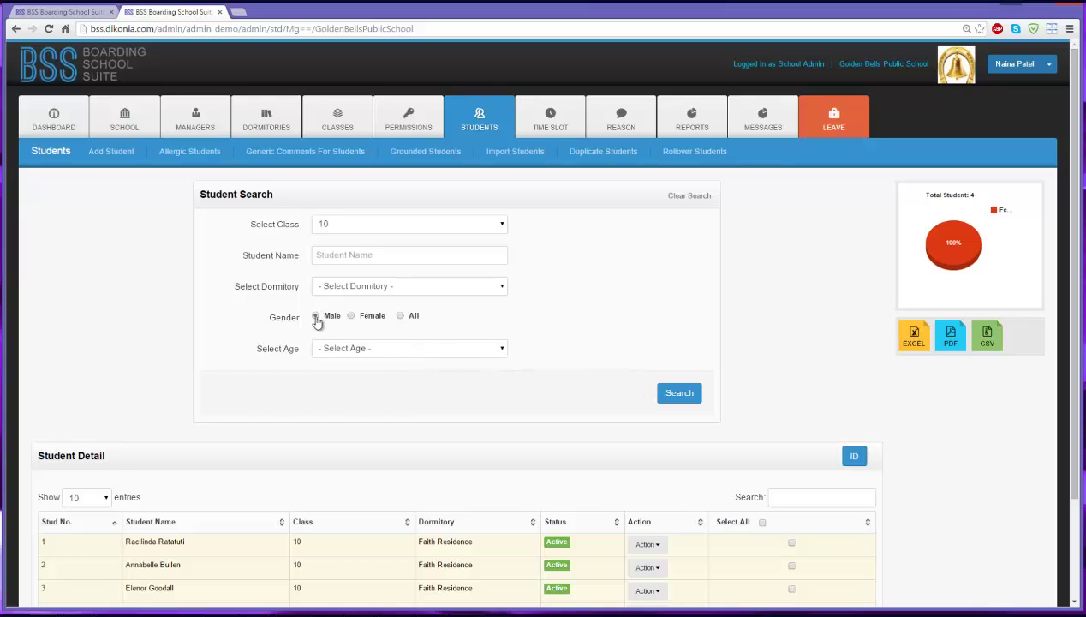
left_click(316, 317)
left_click(674, 401)
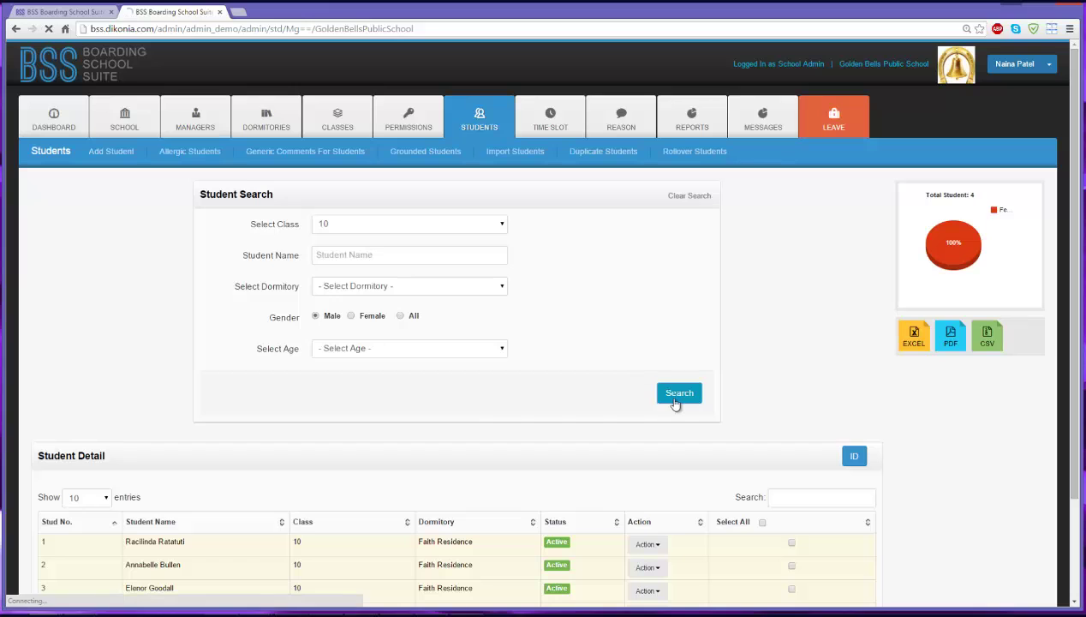
scroll(651, 406, "down", 2)
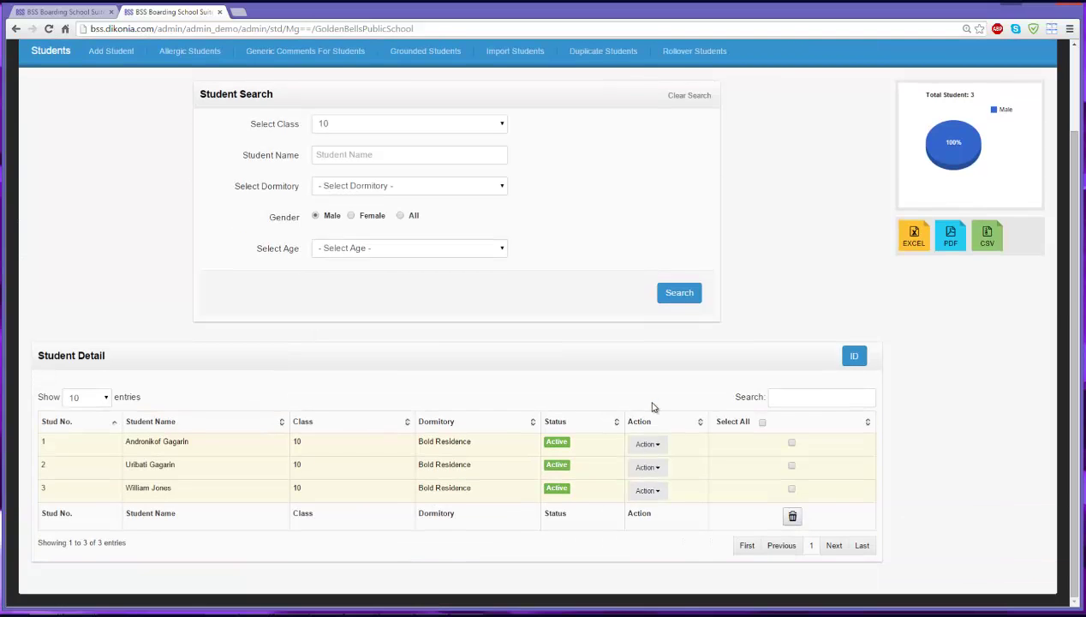
- Open the profile of the second student in the search results and read through all its details
left_click(155, 467)
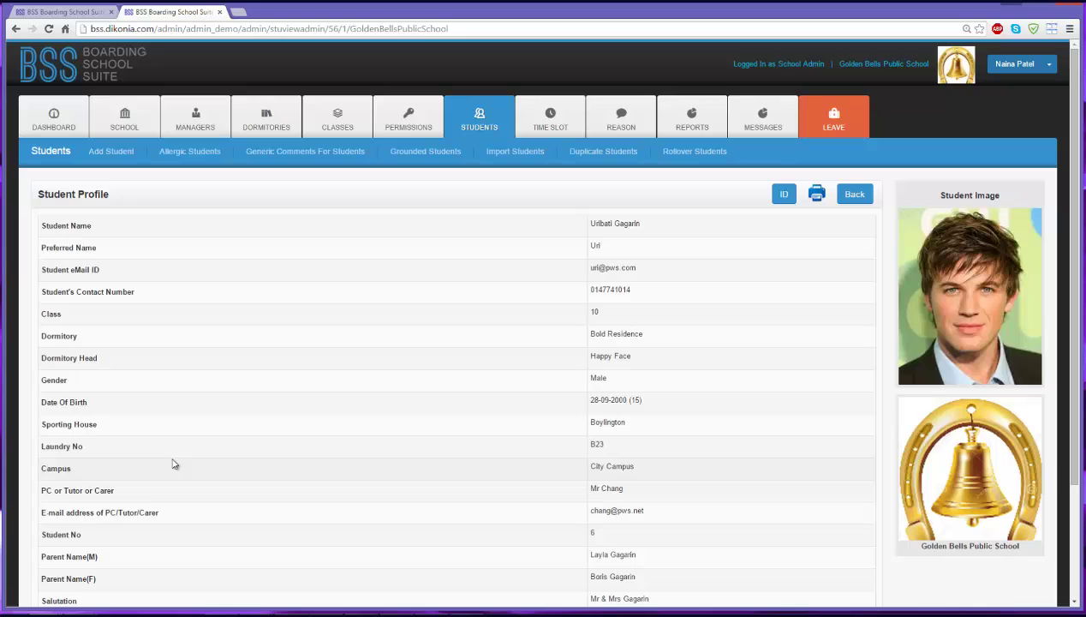
scroll(189, 464, "down", 3)
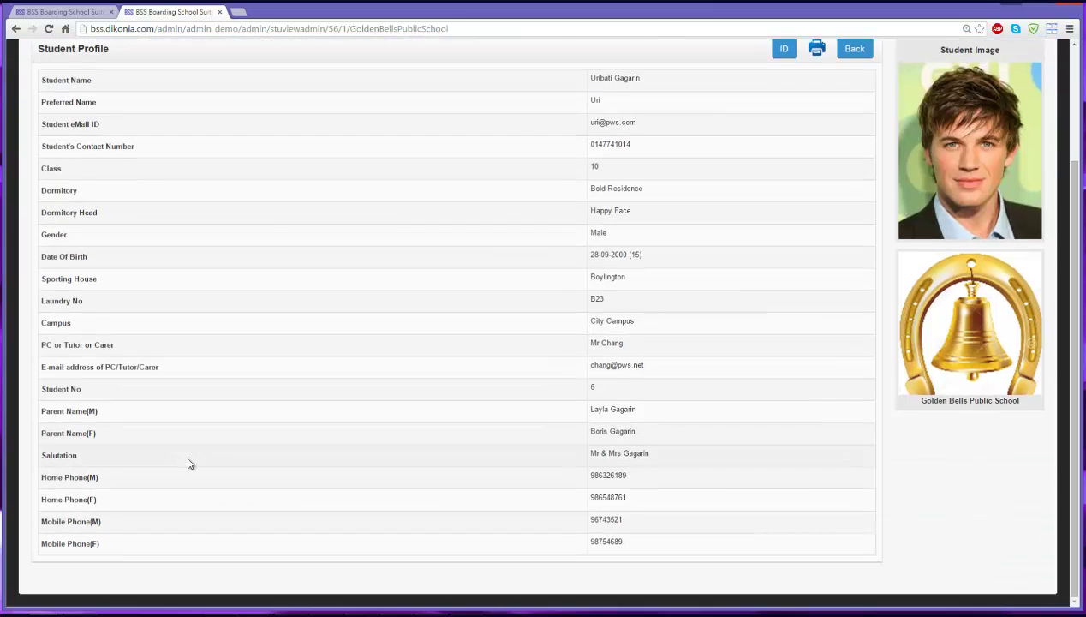
scroll(189, 464, "up", 3)
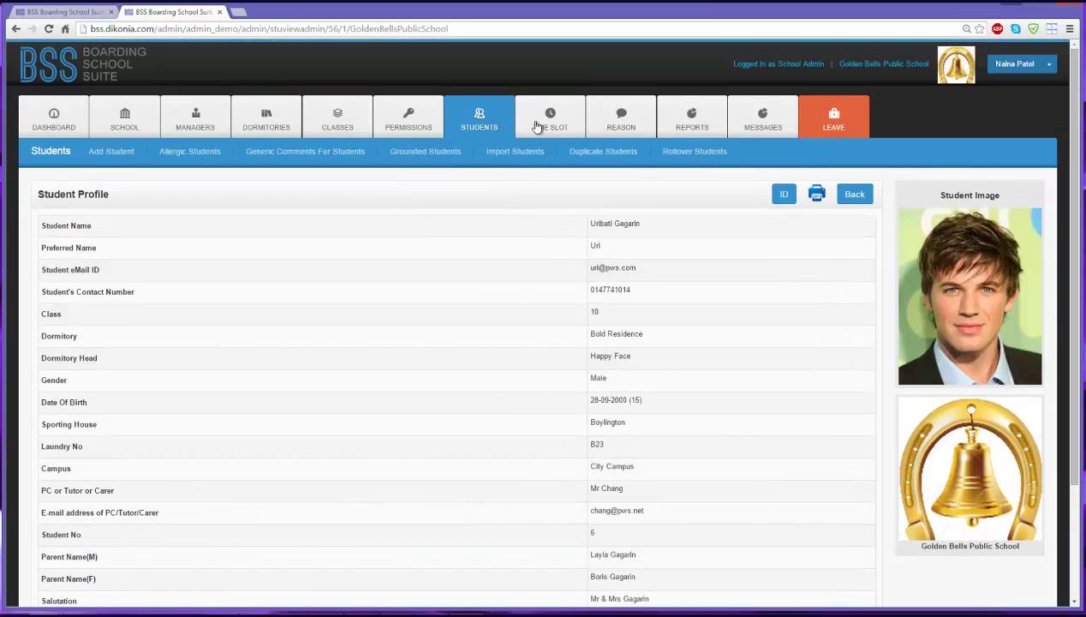
- Review the school's daily time slots and the list of absence reasons
left_click(542, 123)
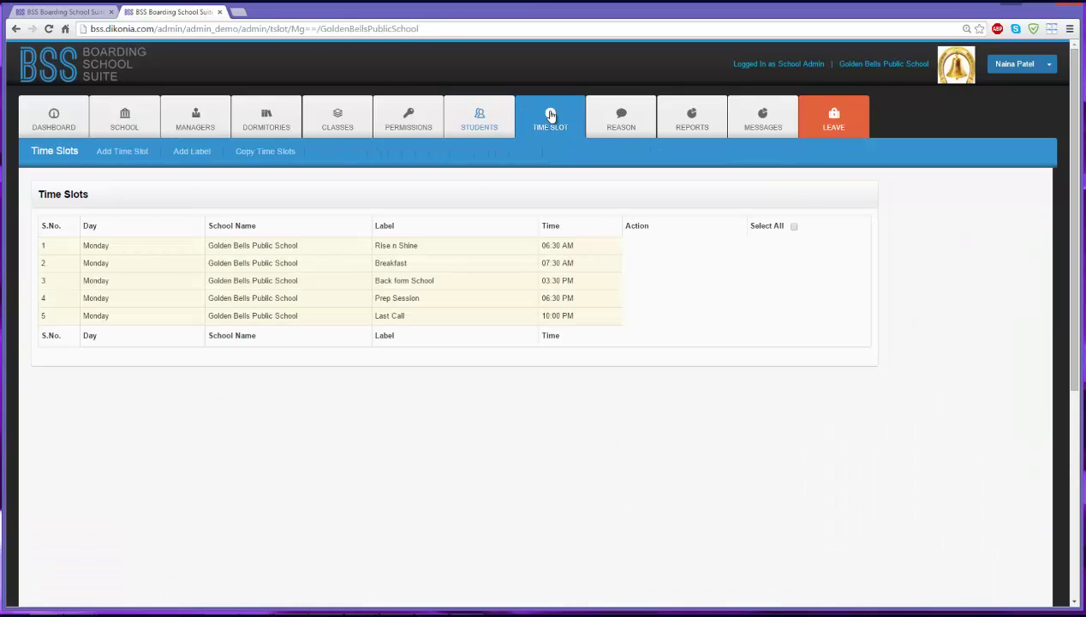
left_click(623, 126)
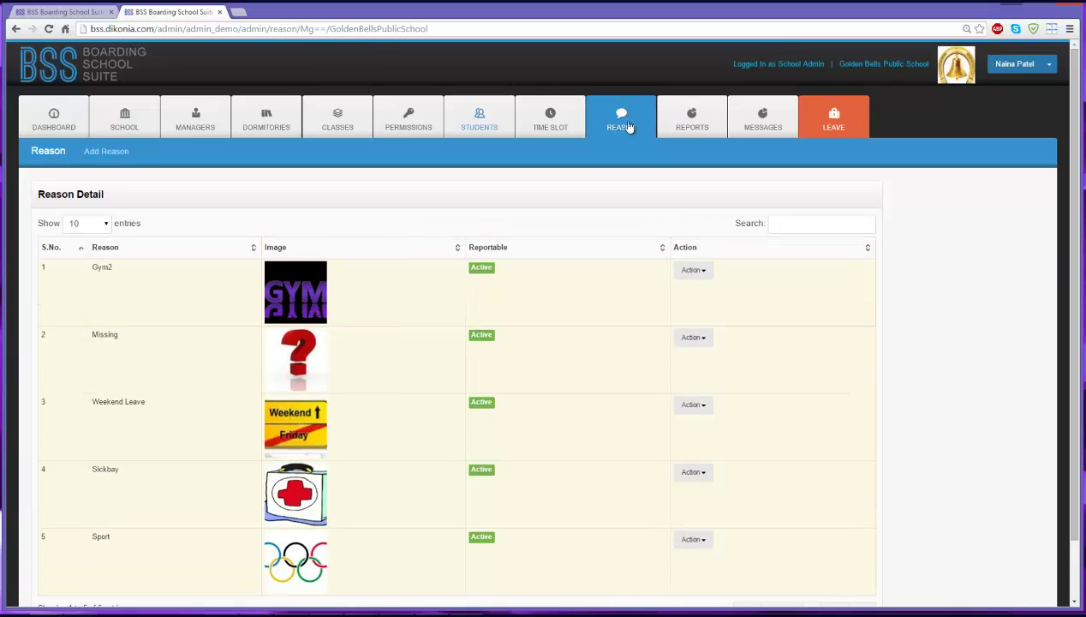
scroll(529, 364, "down", 1)
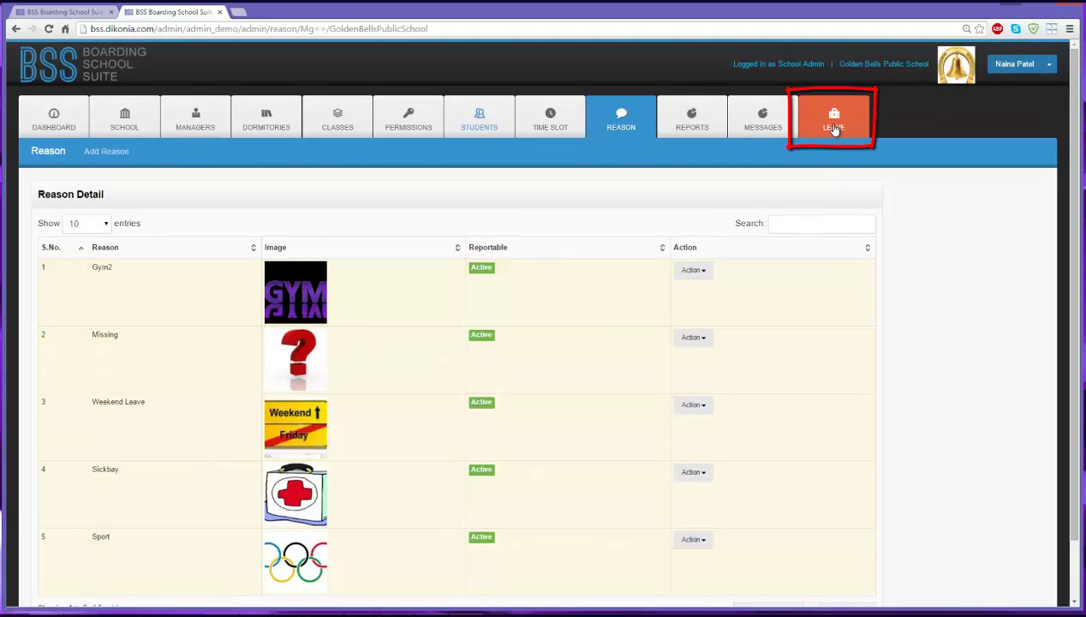
- Open the leave module and review its host search, modes of travel, leave rejection reasons and student returns
left_click(834, 128)
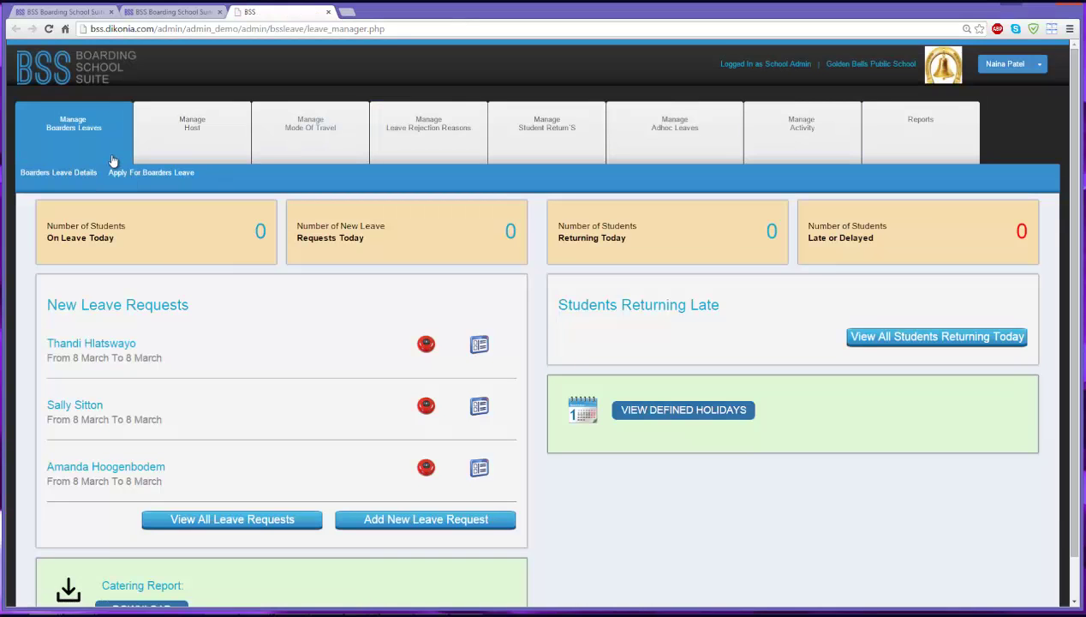
mouse_move(158, 144)
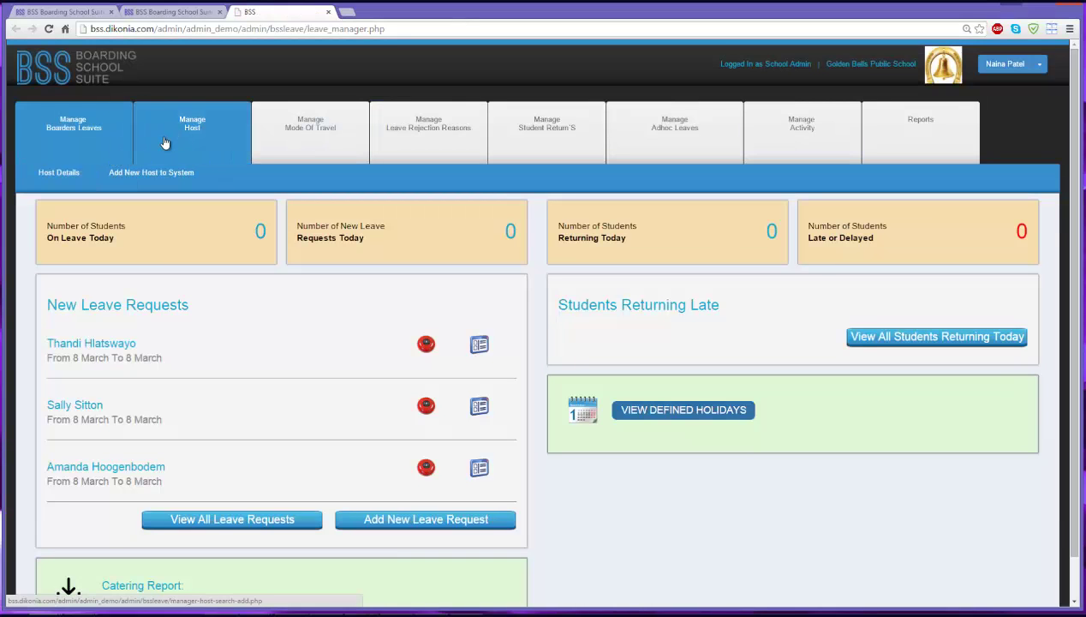
left_click(184, 125)
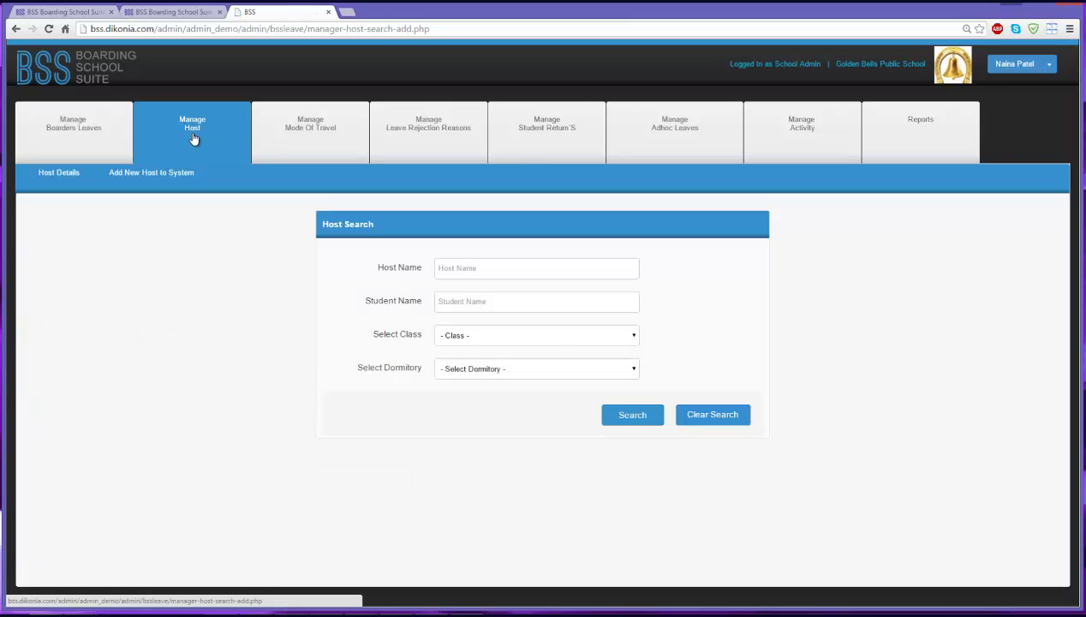
left_click(309, 137)
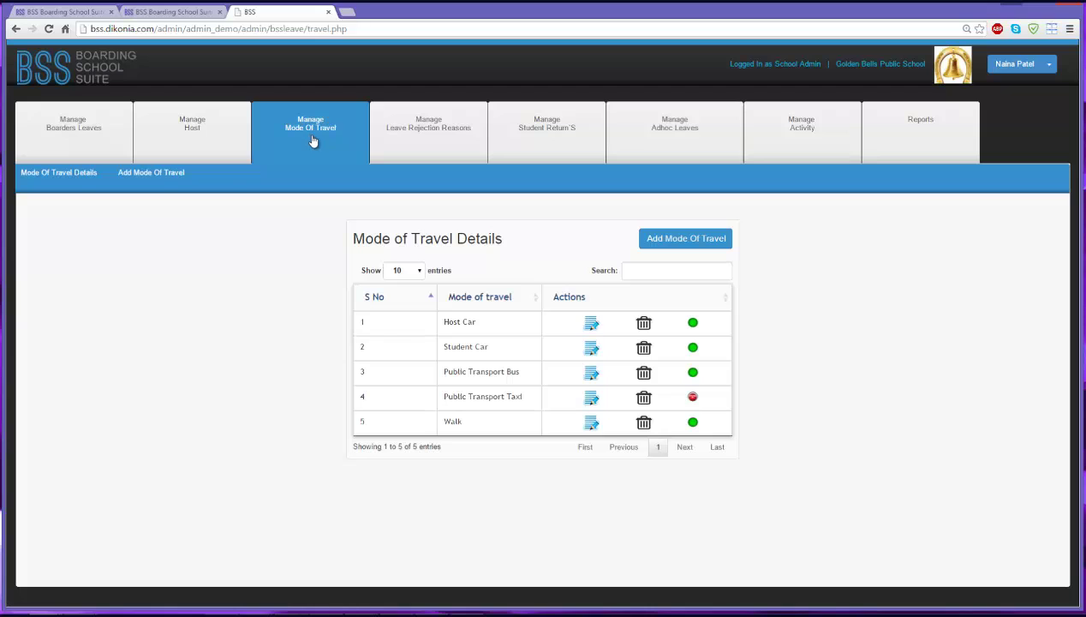
left_click(420, 151)
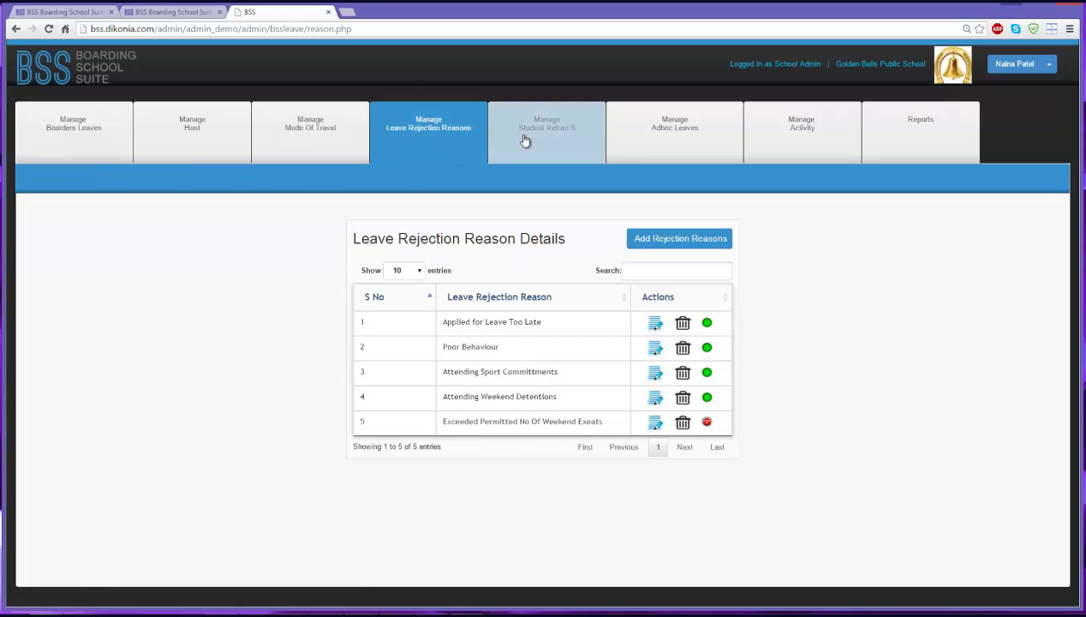
left_click(548, 126)
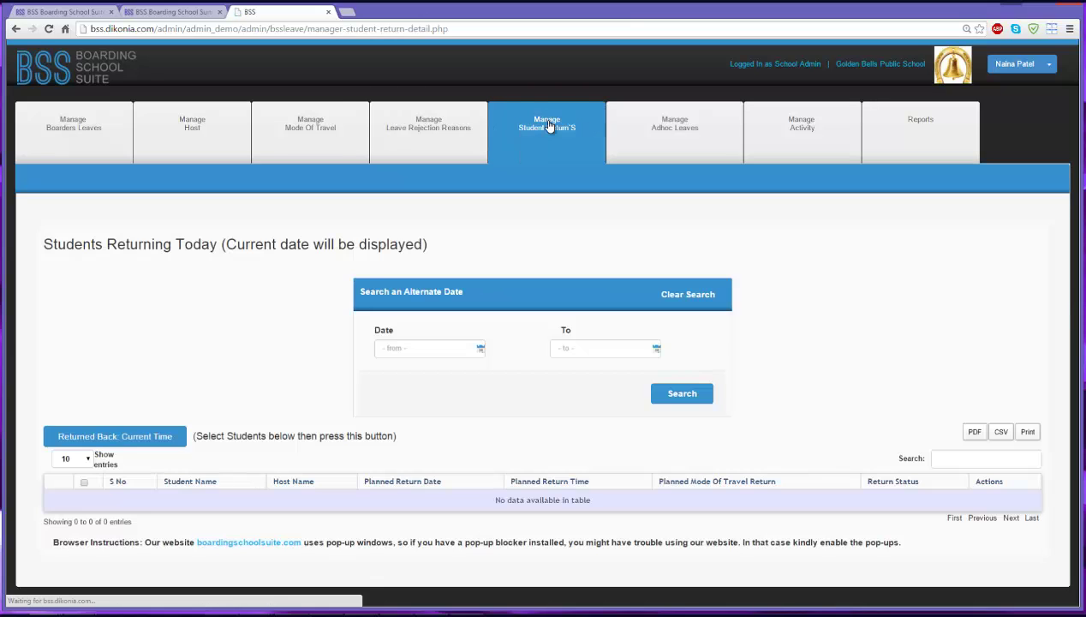
- Start a new boarders leave request, search students without filters and open the application form for the second listed student
left_click(109, 146)
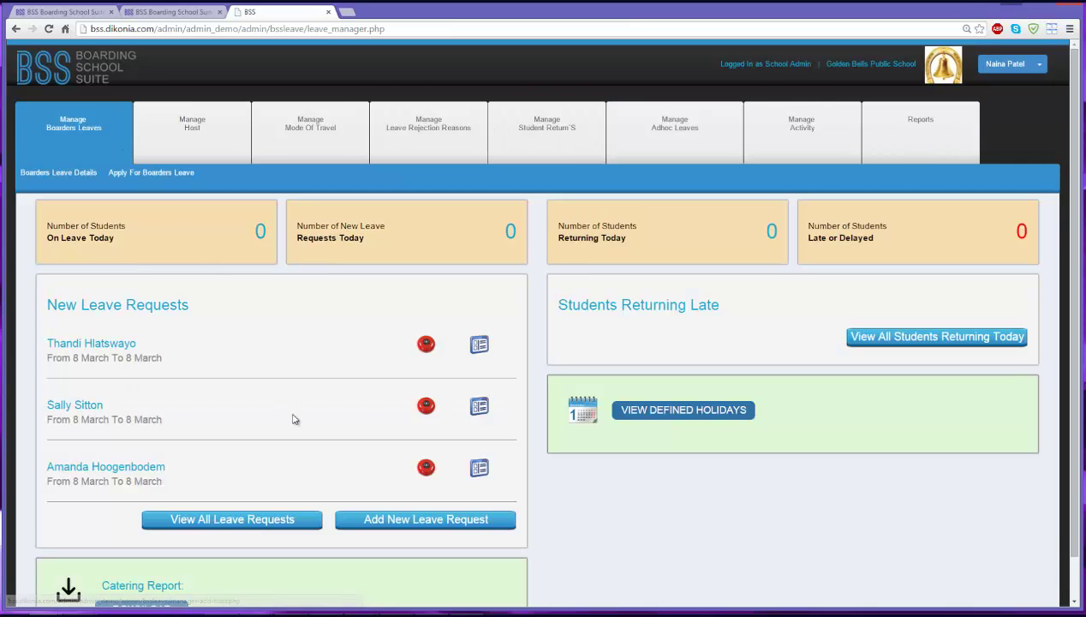
left_click(366, 519)
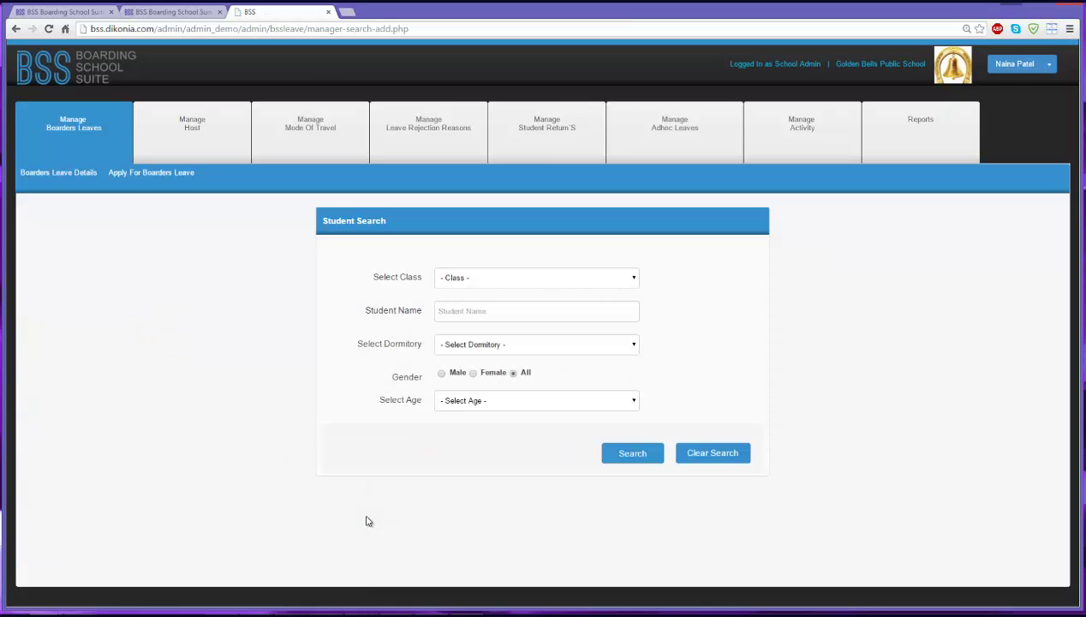
left_click(616, 451)
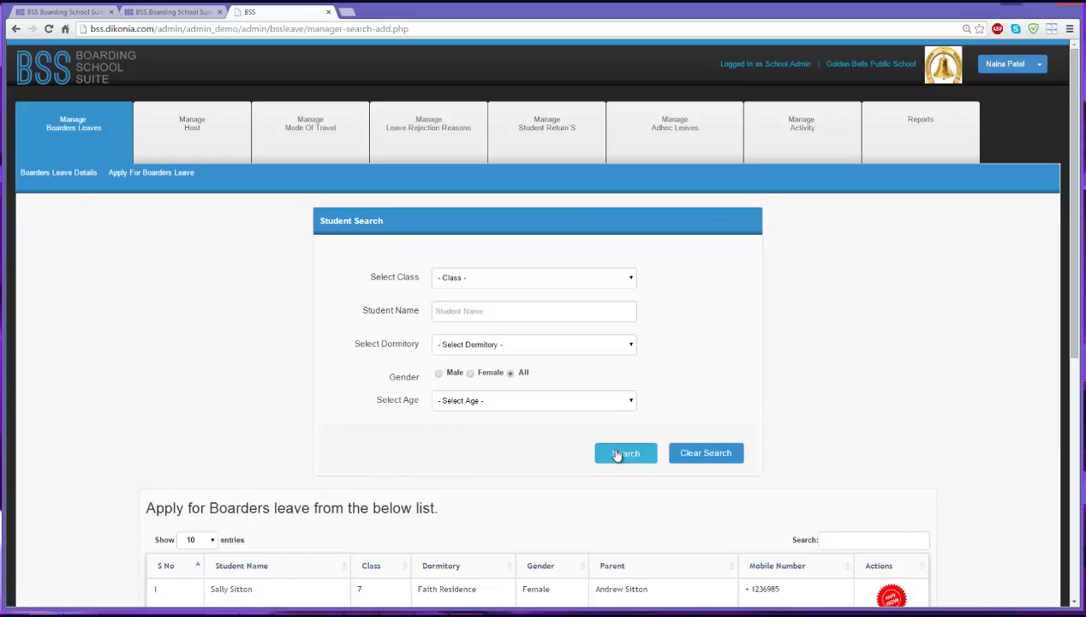
scroll(617, 454, "down", 3)
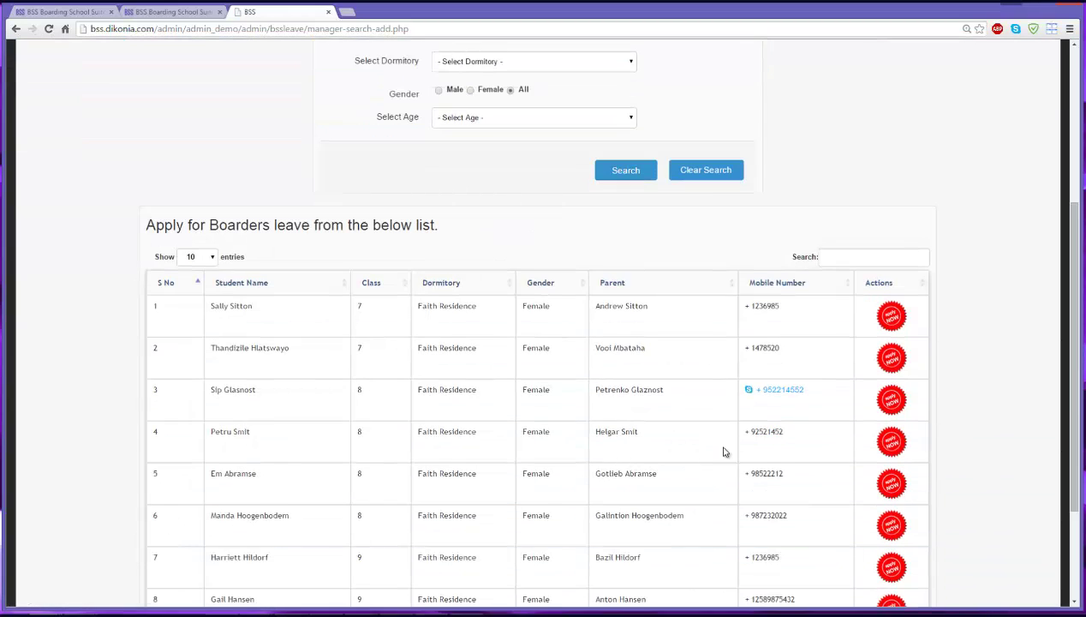
left_click(891, 358)
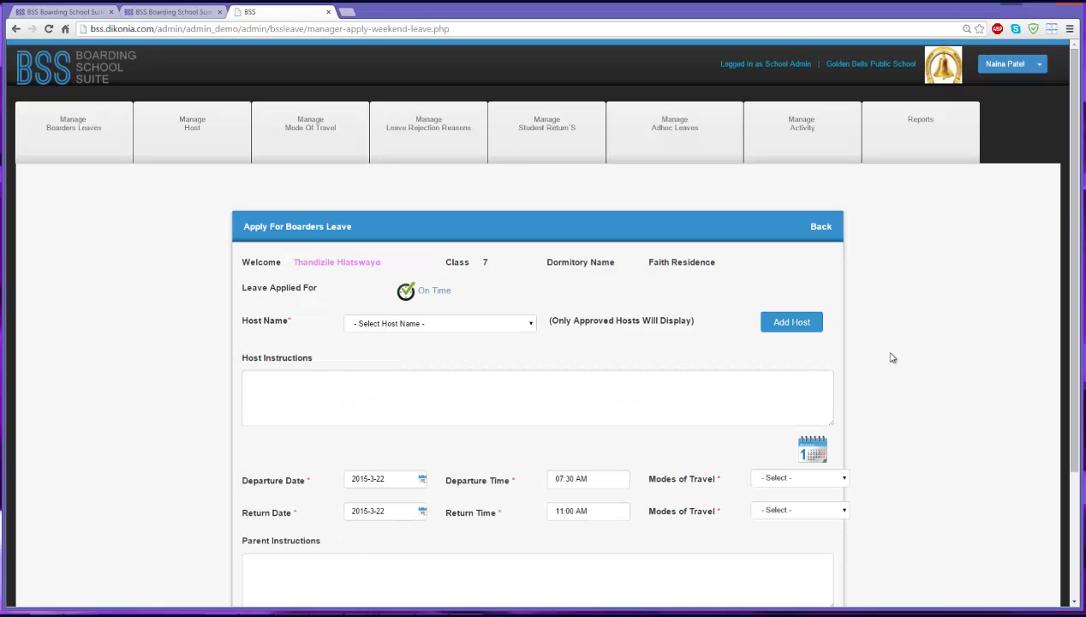
- Look through the boarders leave application form and open the leave module's reports
scroll(875, 444, "down", 2)
scroll(877, 437, "up", 2)
mouse_move(926, 157)
left_click(925, 121)
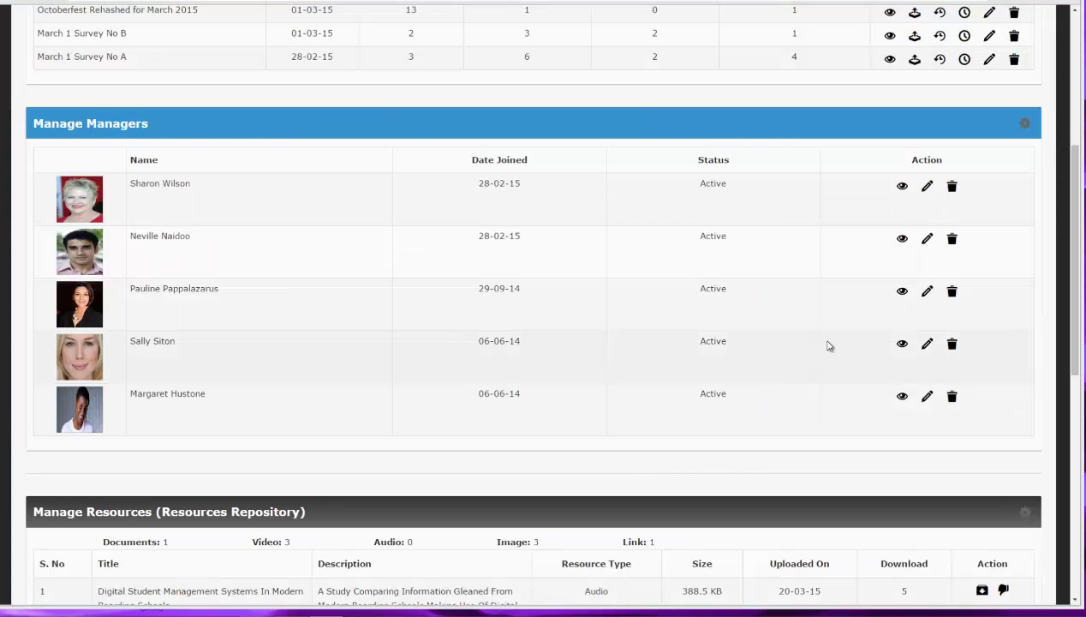
- Open the Resource Repository and browse its resources by type: Document, Video, Audio, Image and Link
scroll(806, 326, "up", 3)
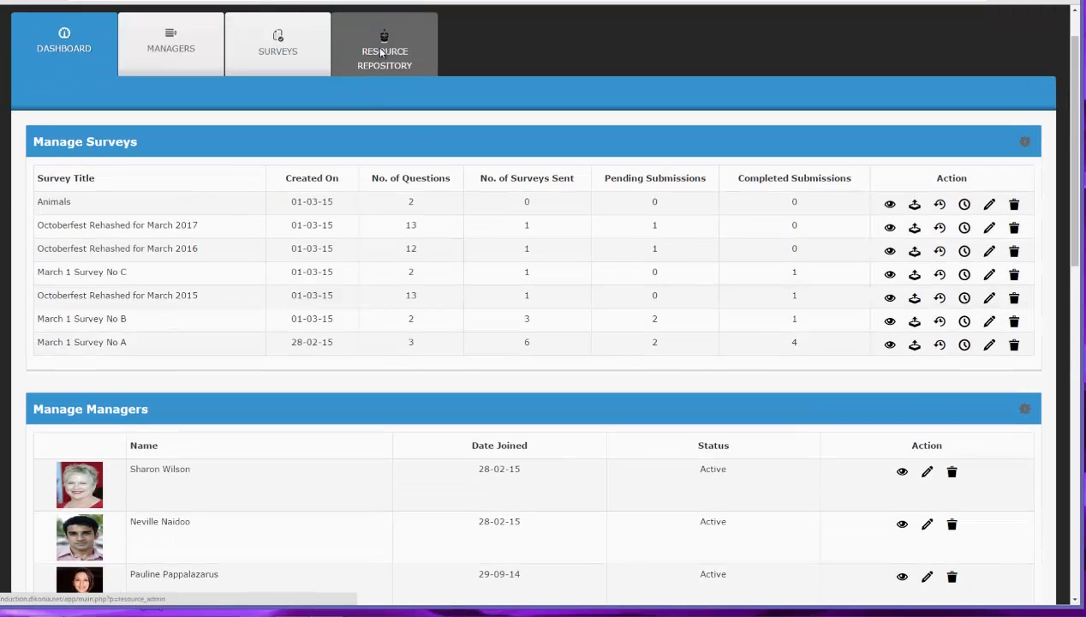
left_click(381, 51)
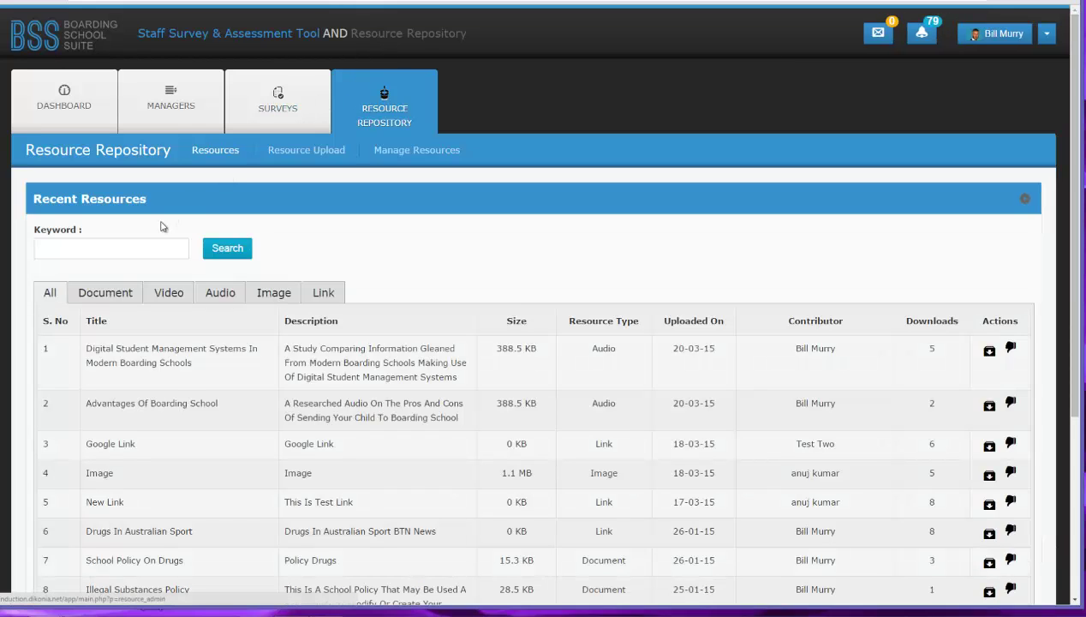
left_click(97, 299)
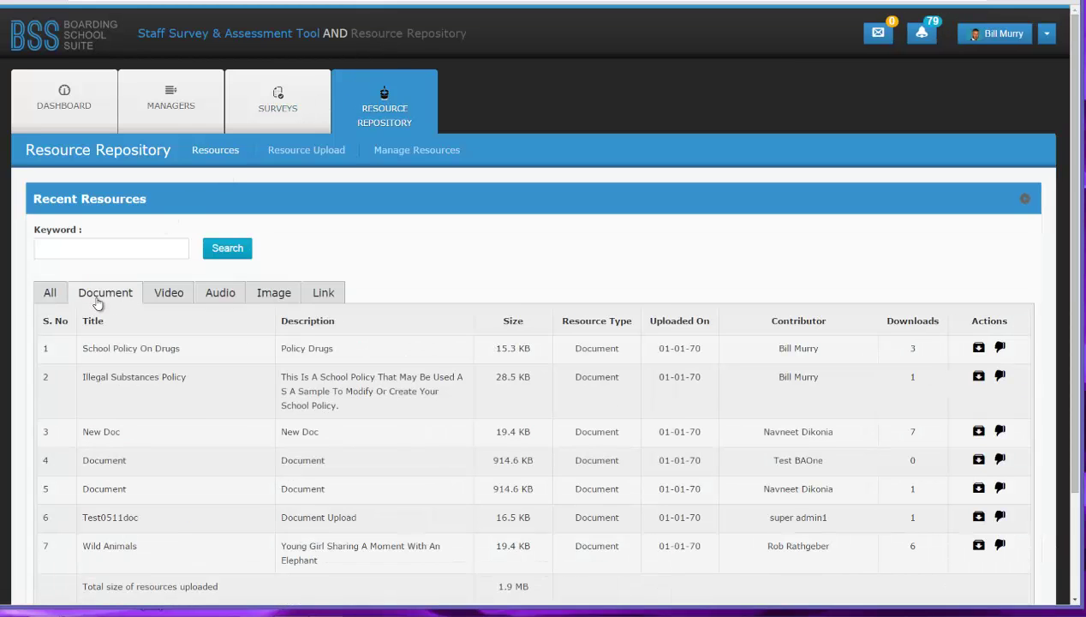
left_click(182, 300)
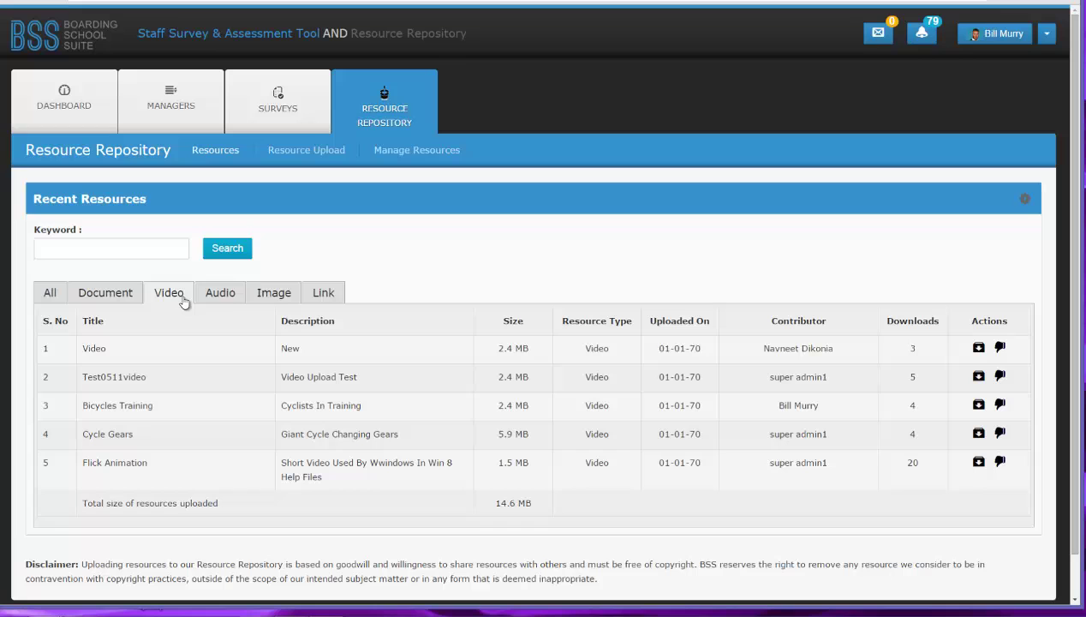
left_click(230, 301)
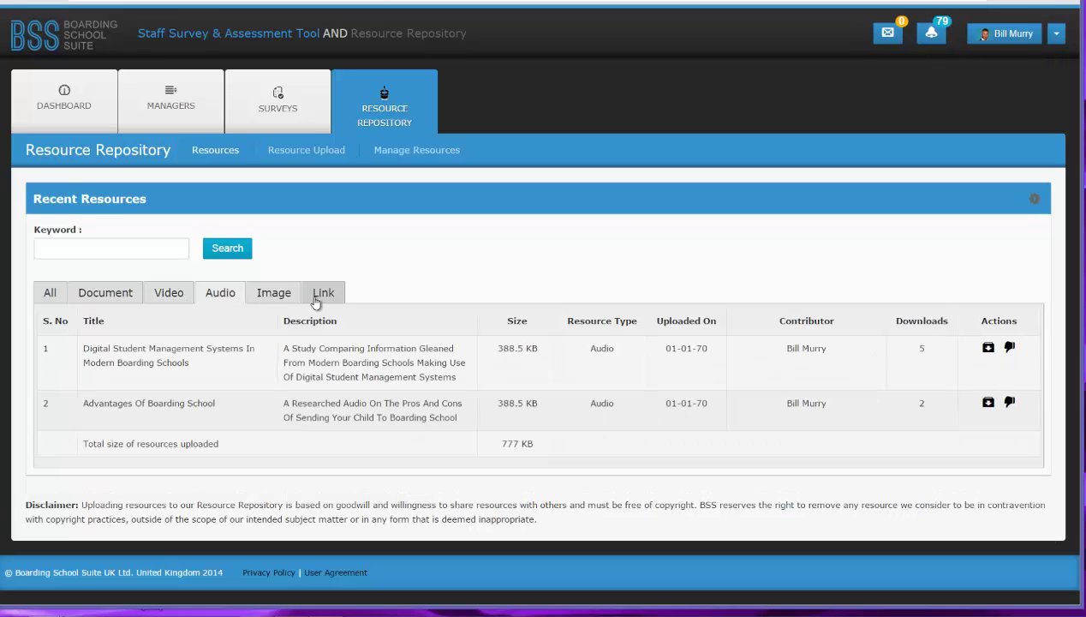
left_click(288, 301)
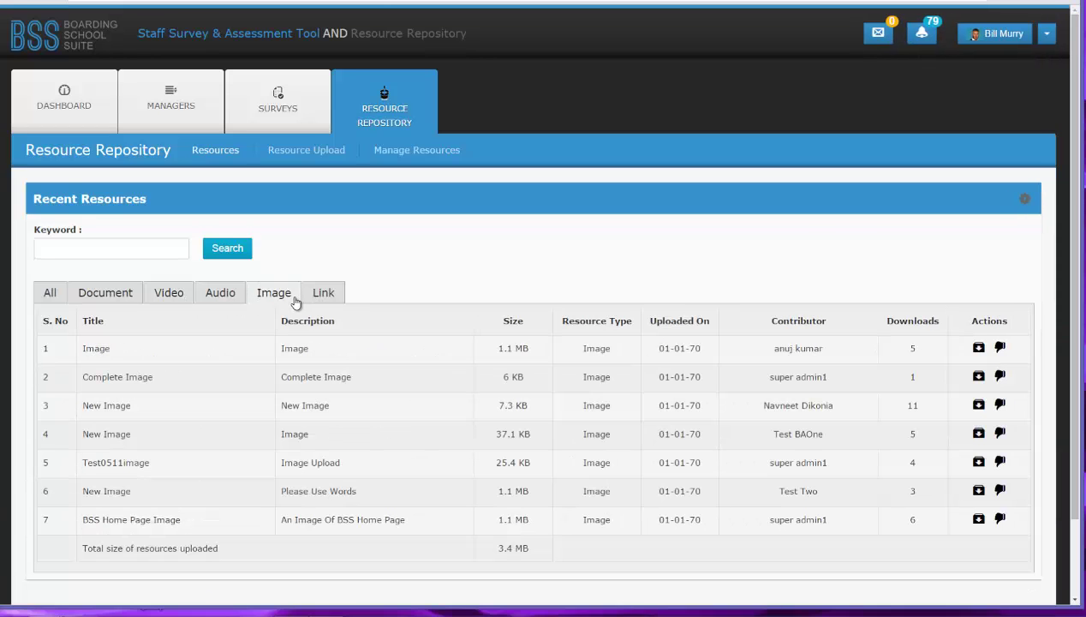
left_click(340, 299)
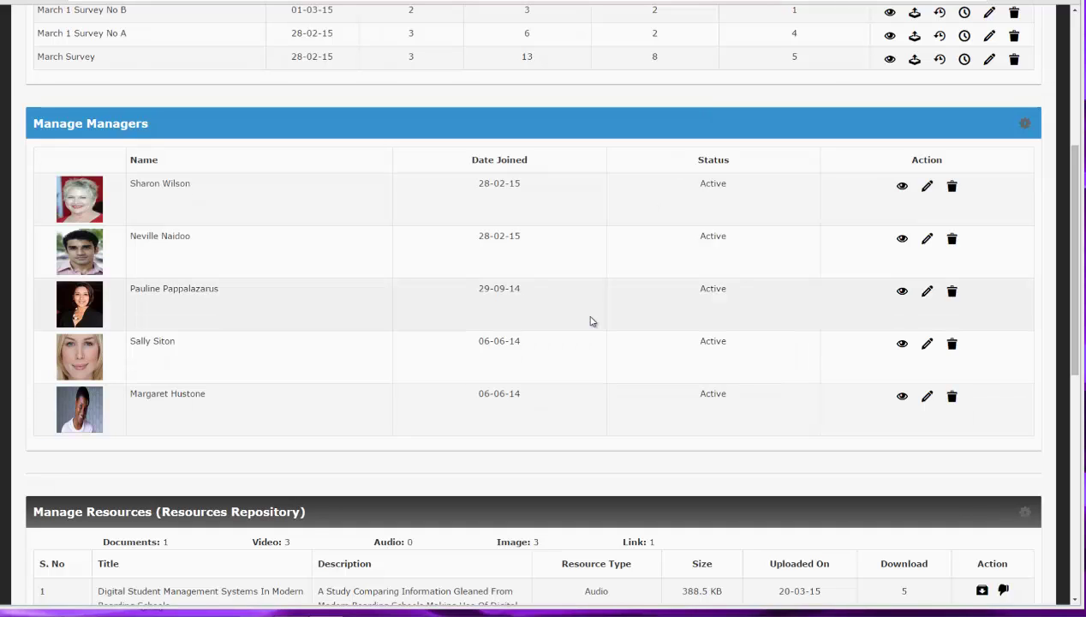
- Open the survey "2015 Staff Induction (New Junior Staff)" for viewing from the dashboard's survey list
scroll(613, 300, "up", 5)
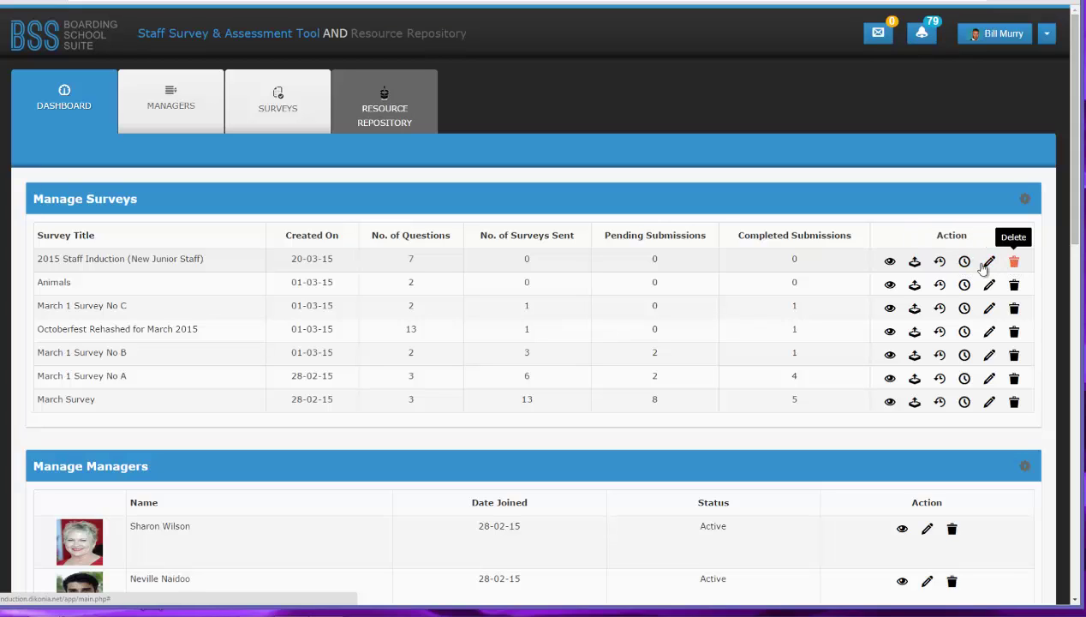
left_click(890, 262)
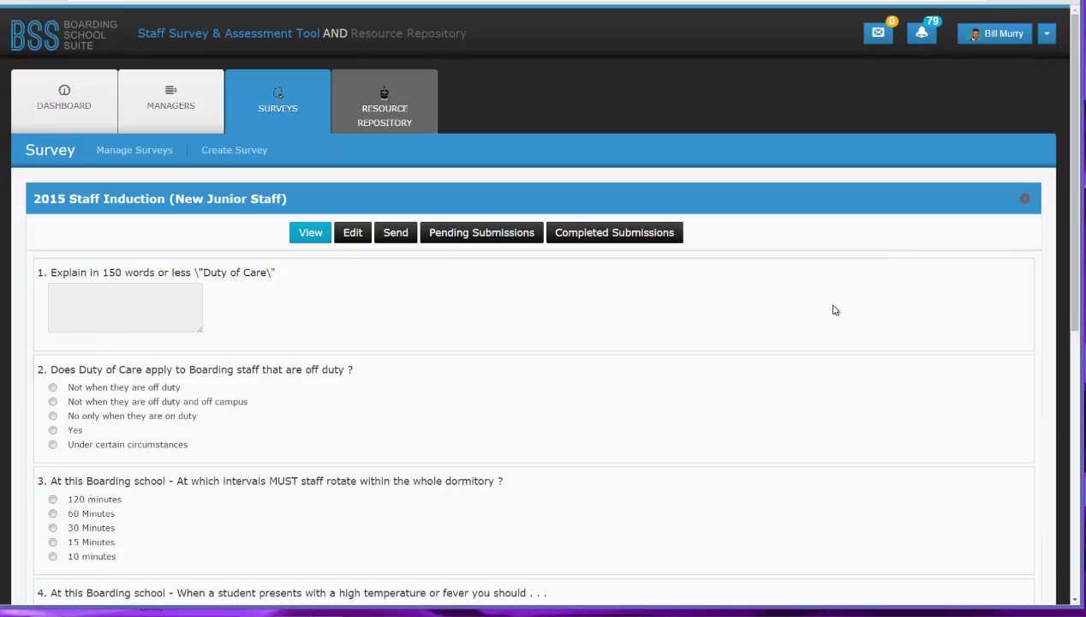
- Look through the questions and answer options of the 2015 Staff Induction (New Junior Staff) survey
scroll(834, 310, "down", 2)
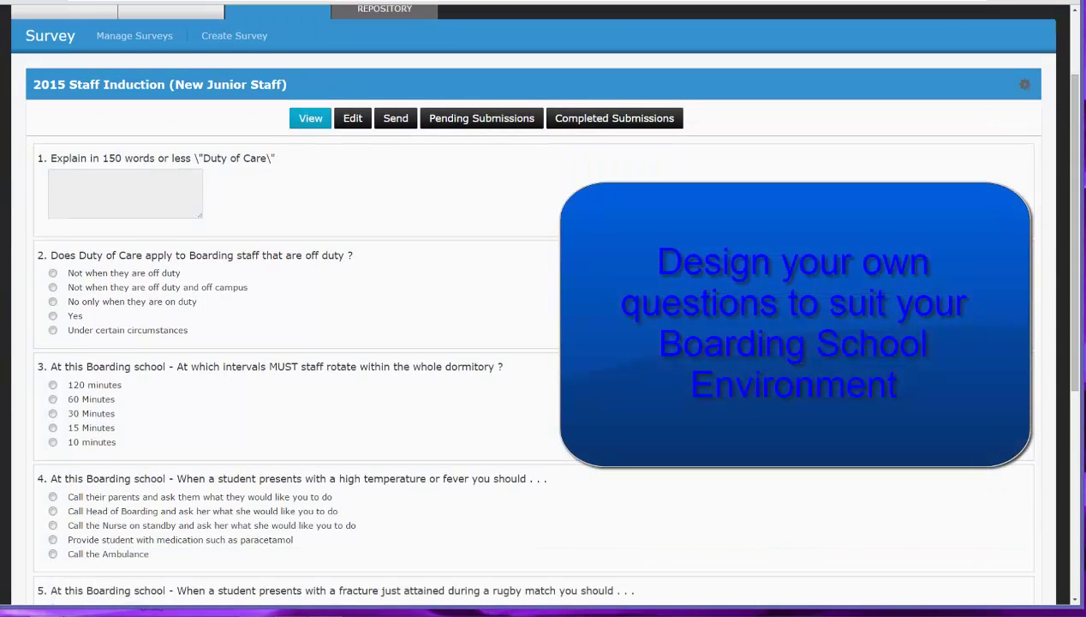
scroll(543, 342, "down", 1)
scroll(543, 343, "down", 1)
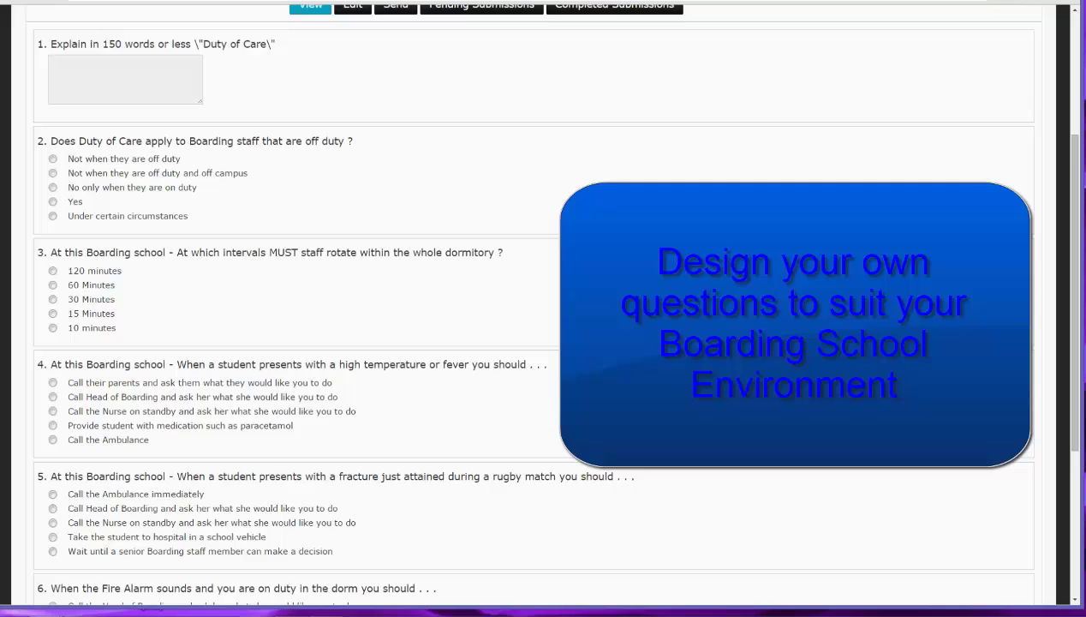
scroll(835, 312, "down", 3)
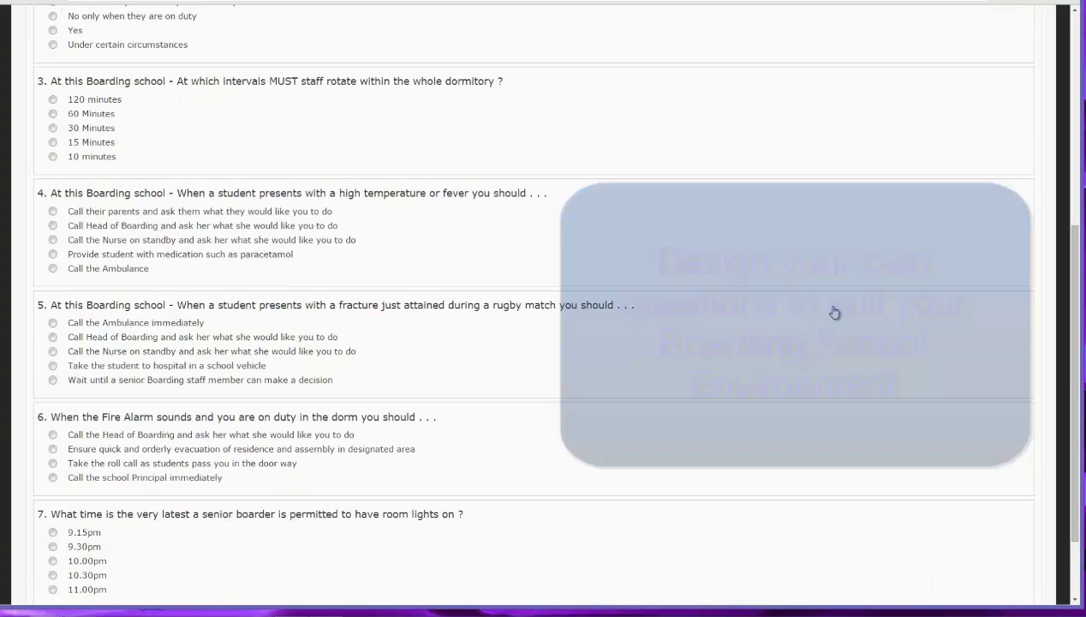
scroll(835, 312, "down", 2)
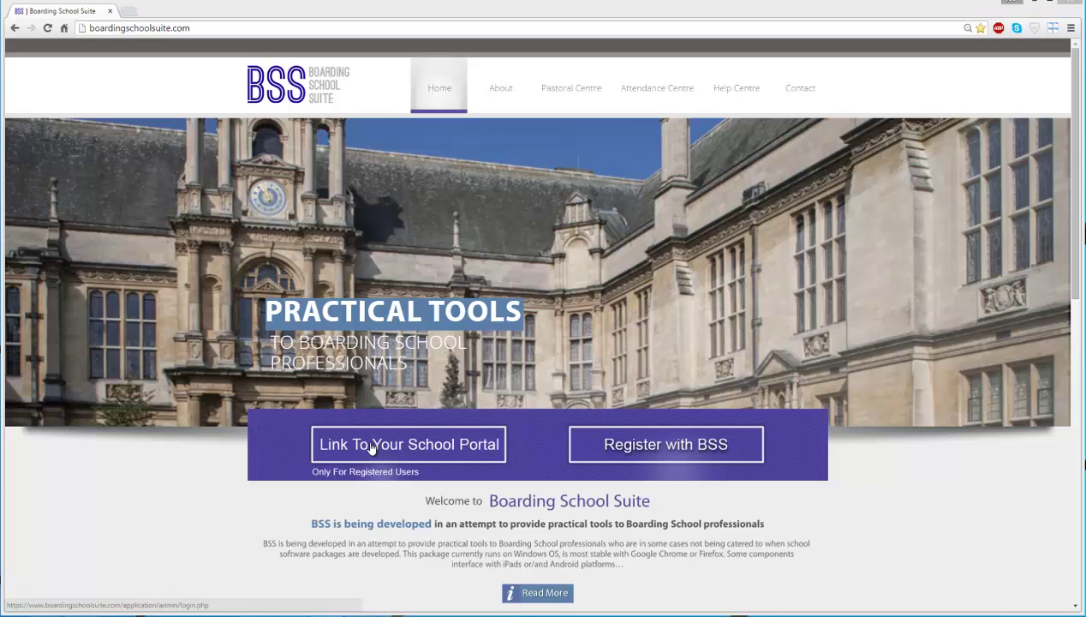
- Log in to the school portal with the saved credentials and look over the Students page
left_click(372, 447)
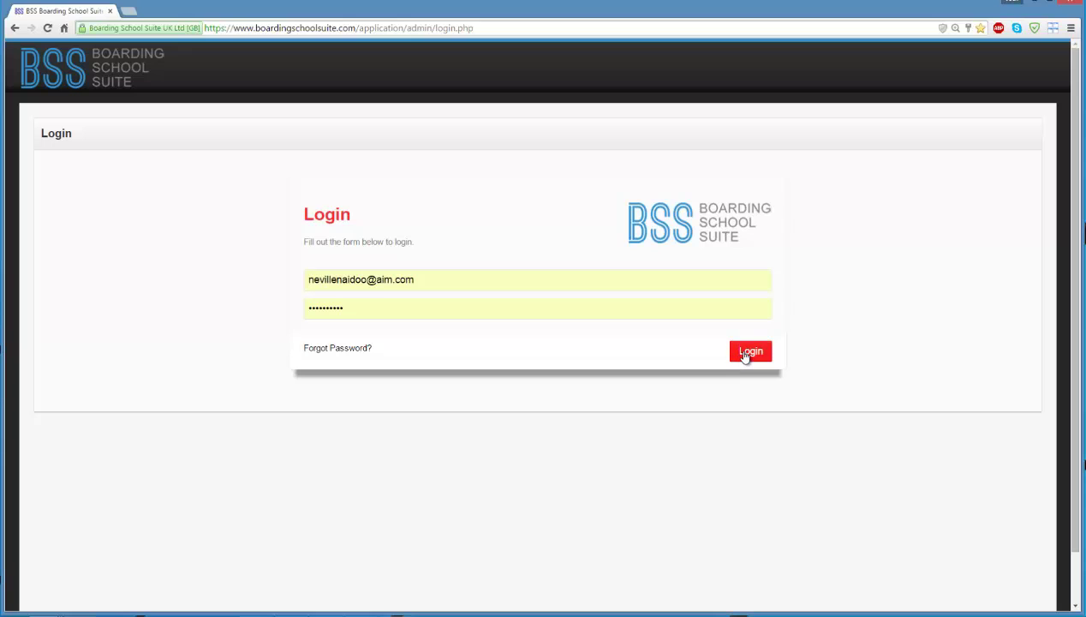
left_click(745, 356)
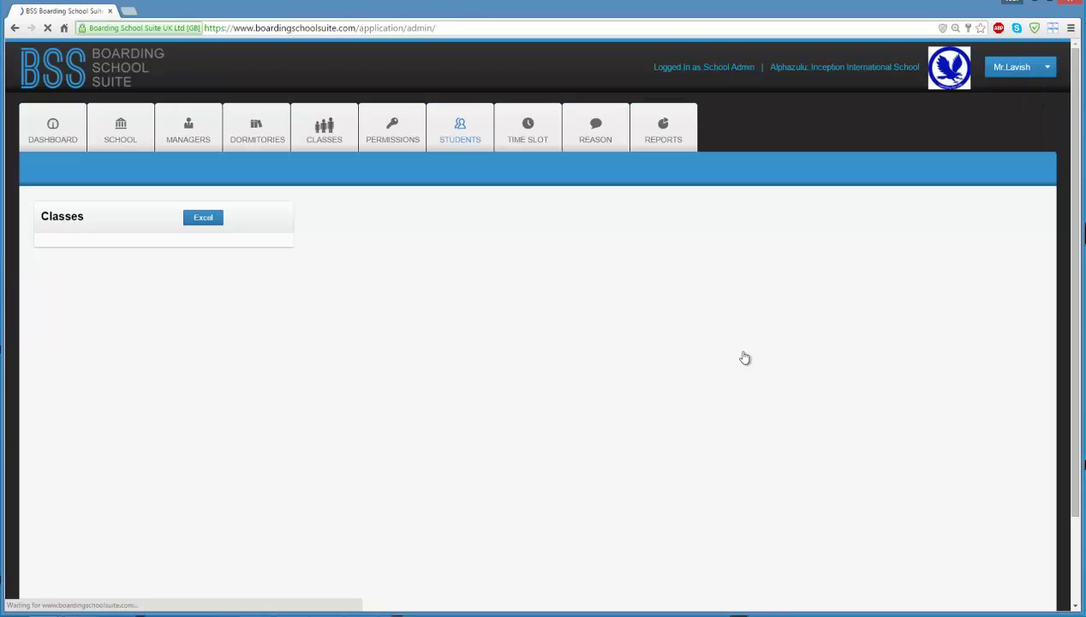
left_click(453, 137)
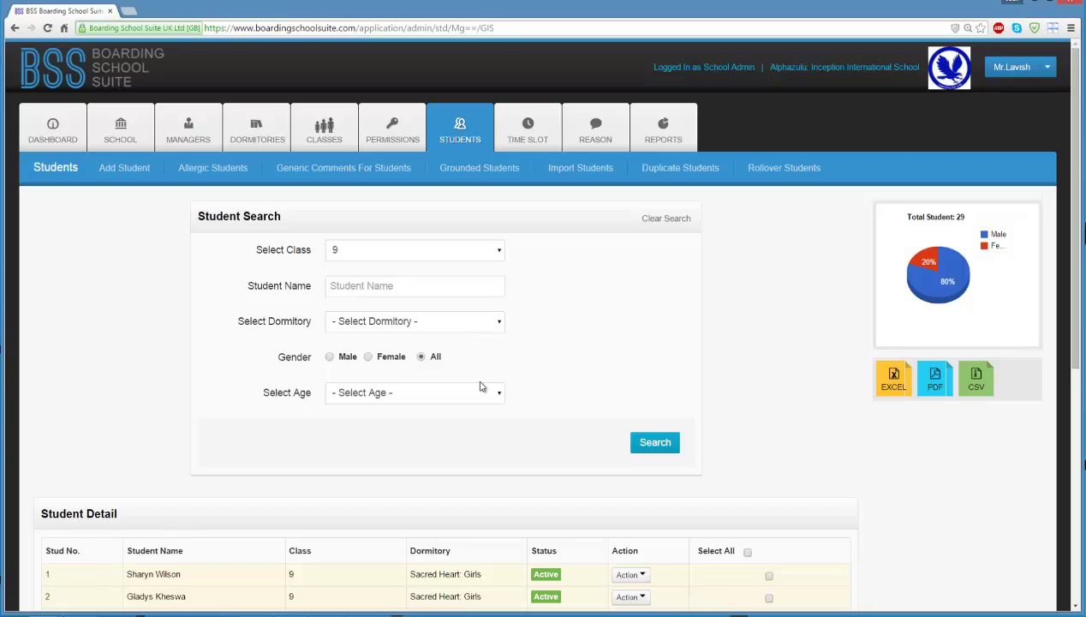
scroll(531, 350, "down", 2)
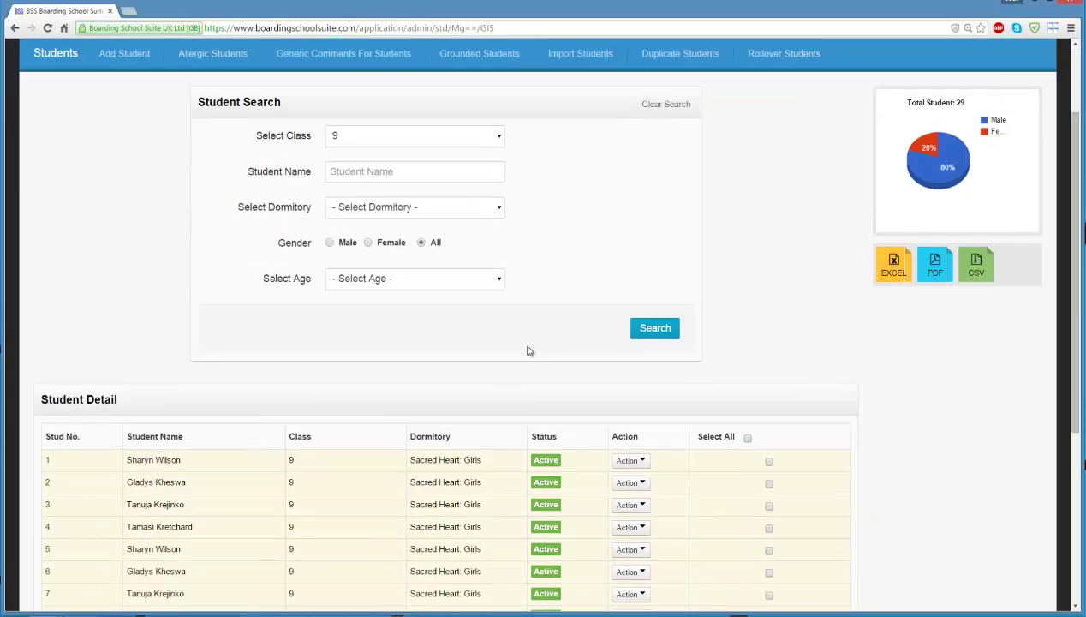
scroll(528, 351, "up", 2)
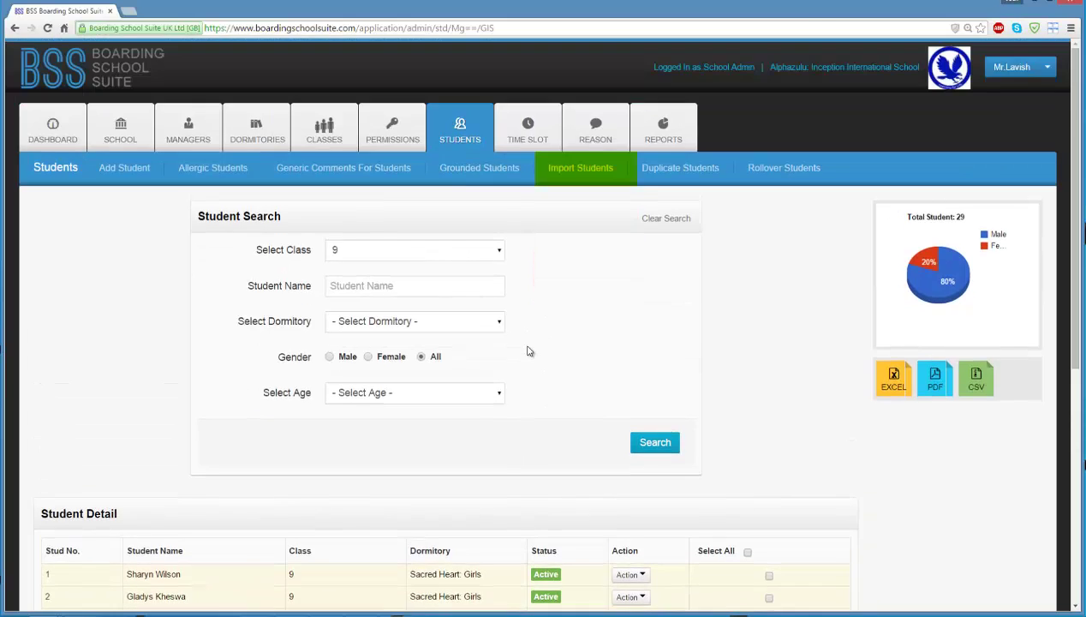
- Start a student import for class 10 and the dormitory Sacred Heart: Girls
left_click(563, 169)
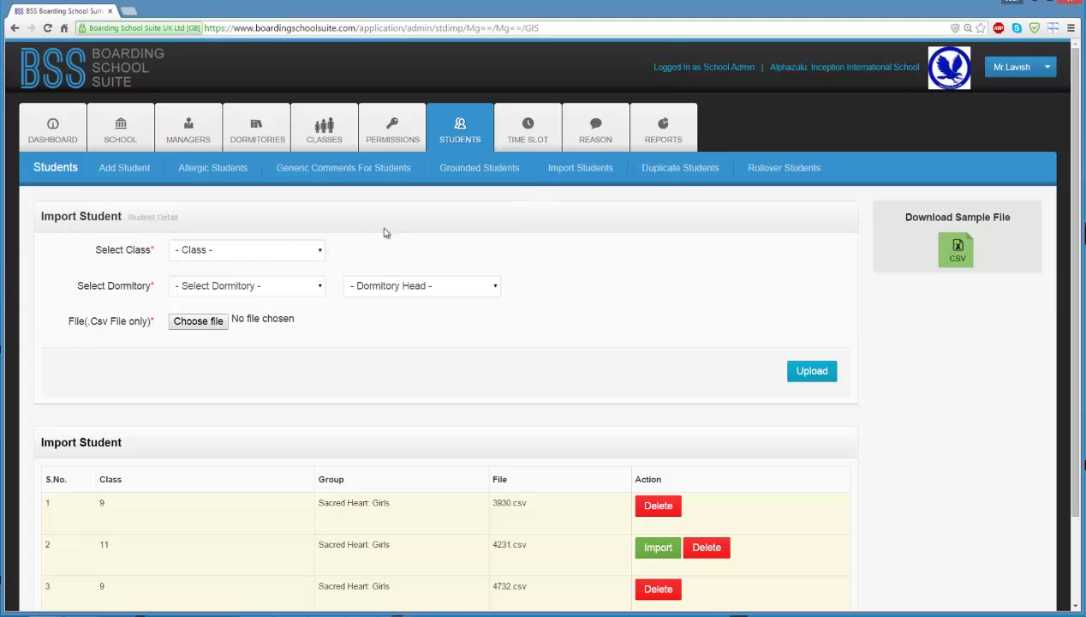
left_click(276, 251)
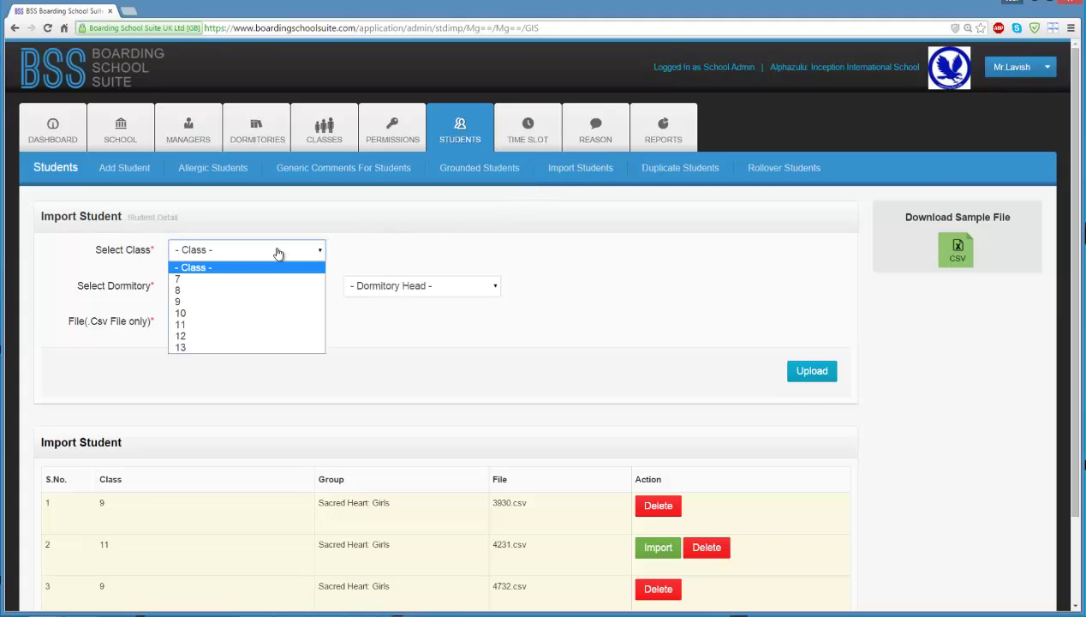
left_click(270, 314)
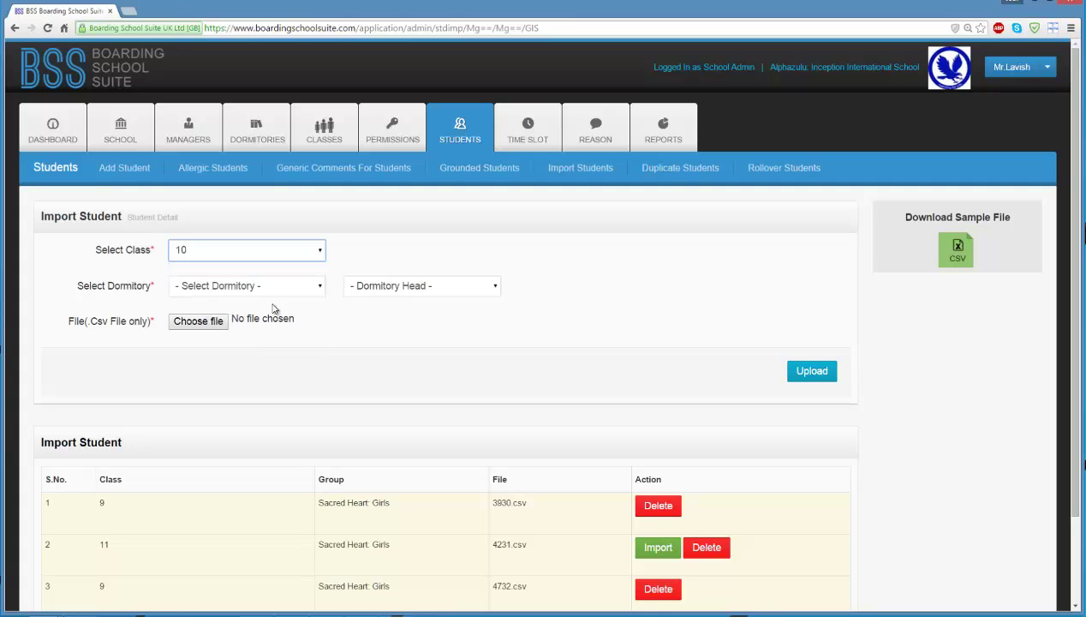
left_click(276, 288)
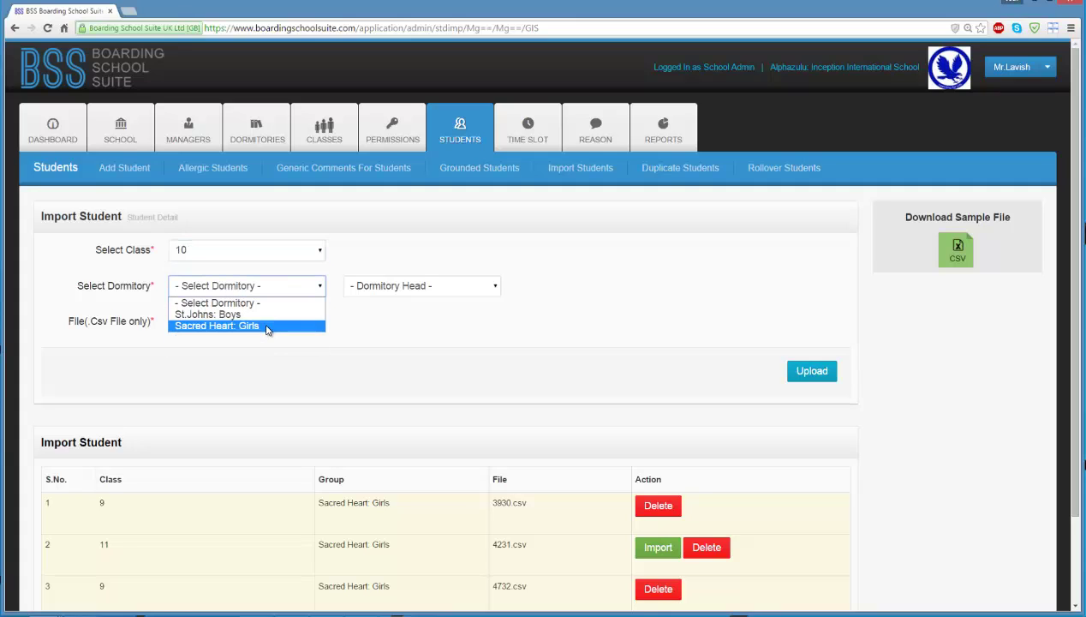
left_click(266, 327)
- Upload sample_filePopulatedYr10Girls.csv from the Girls > Year 10 folder, and import the listed class 11 file 4231.csv
left_click(196, 320)
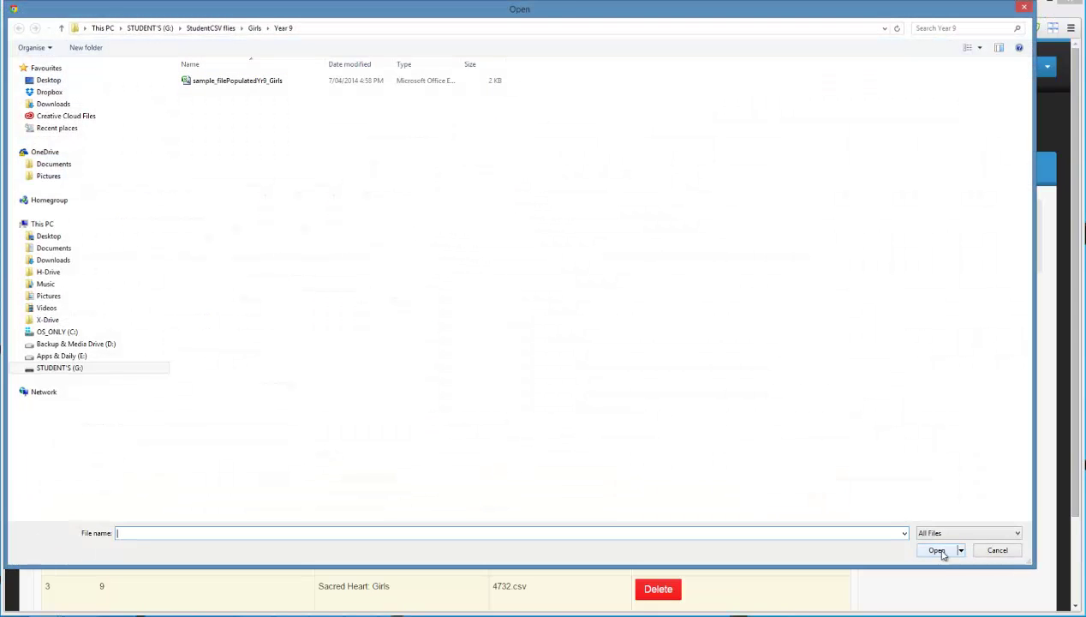
left_click(254, 29)
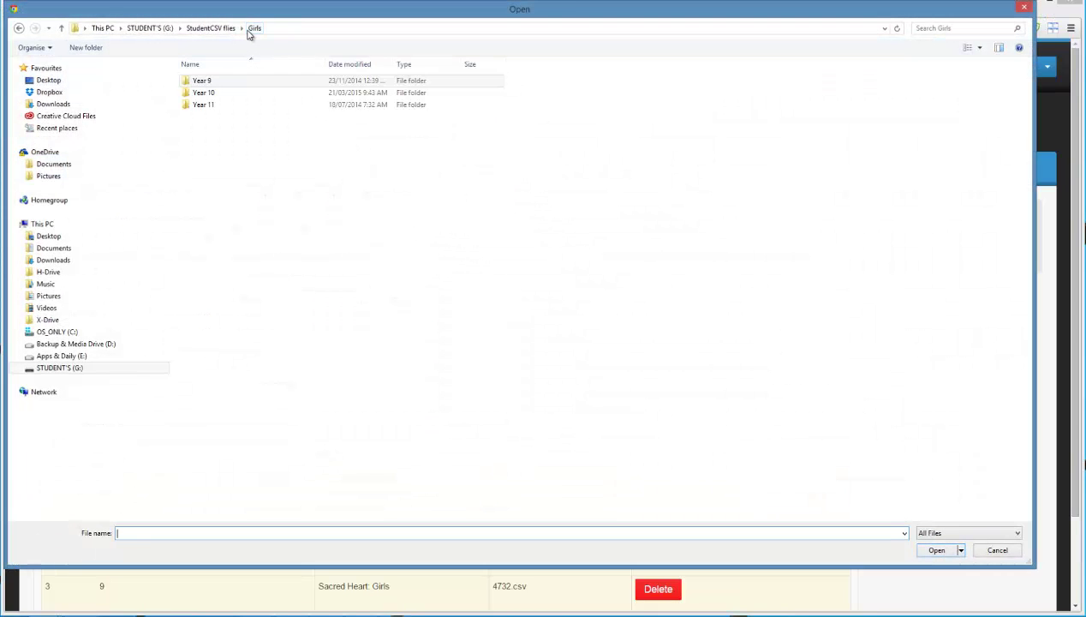
double_click(230, 94)
left_click(240, 81)
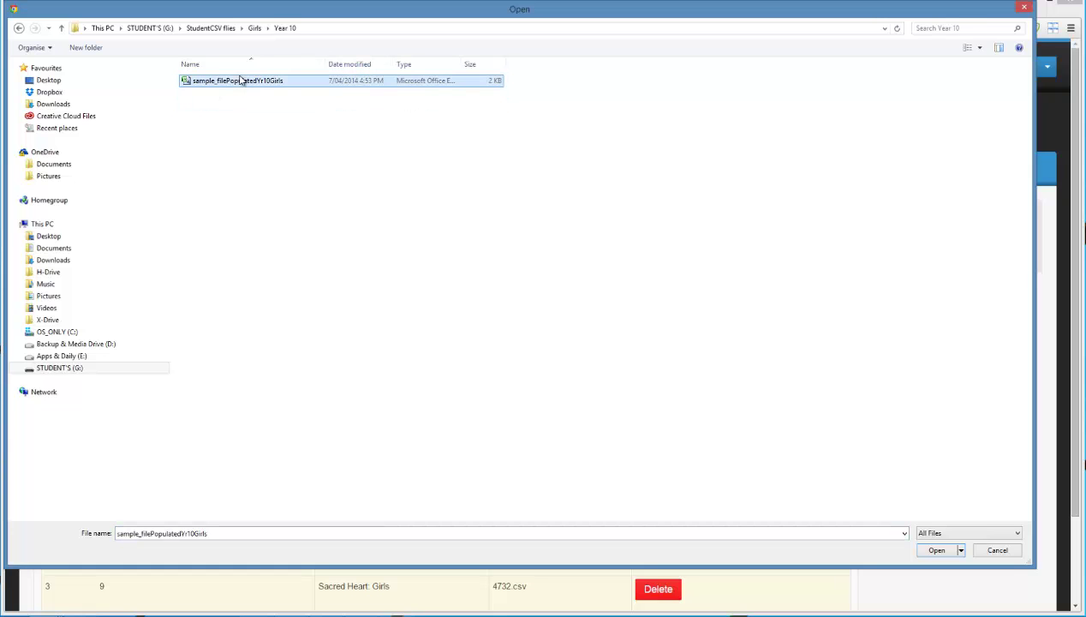
left_click(936, 550)
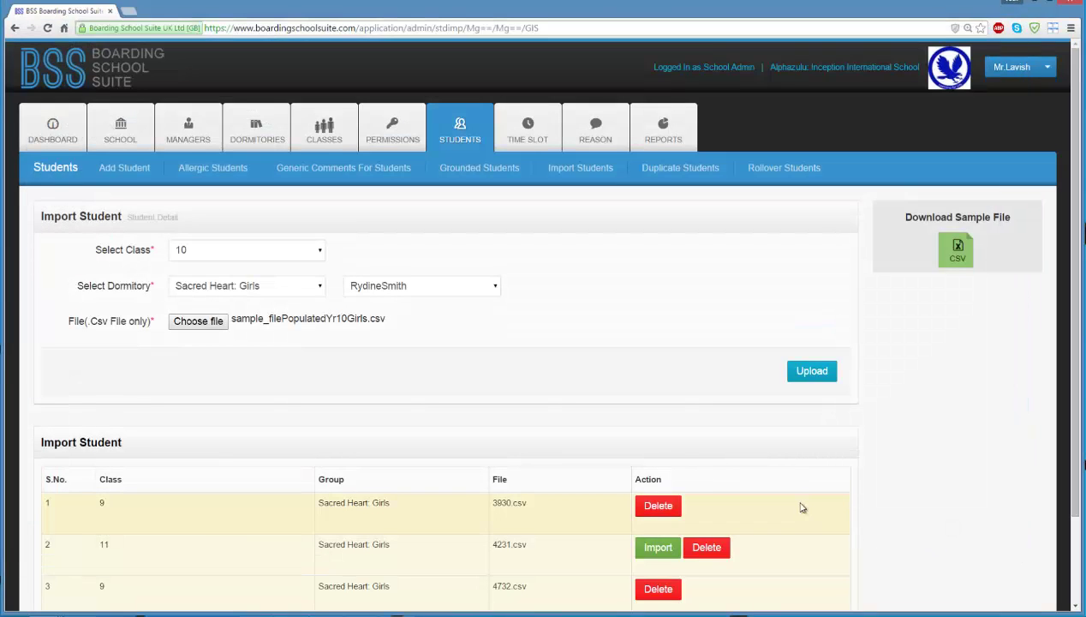
left_click(810, 375)
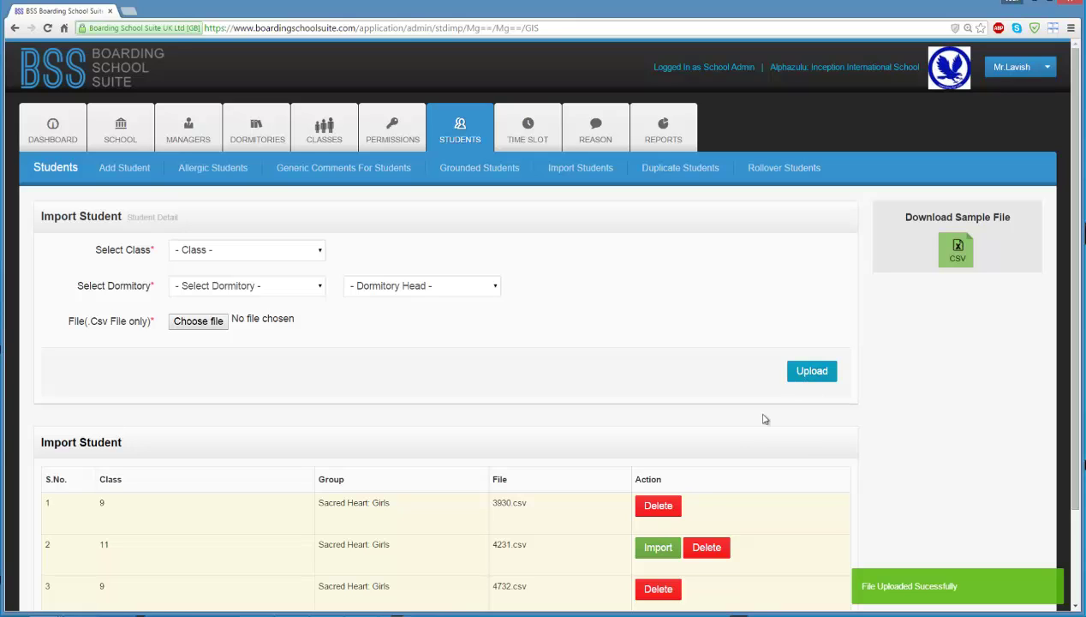
left_click(658, 548)
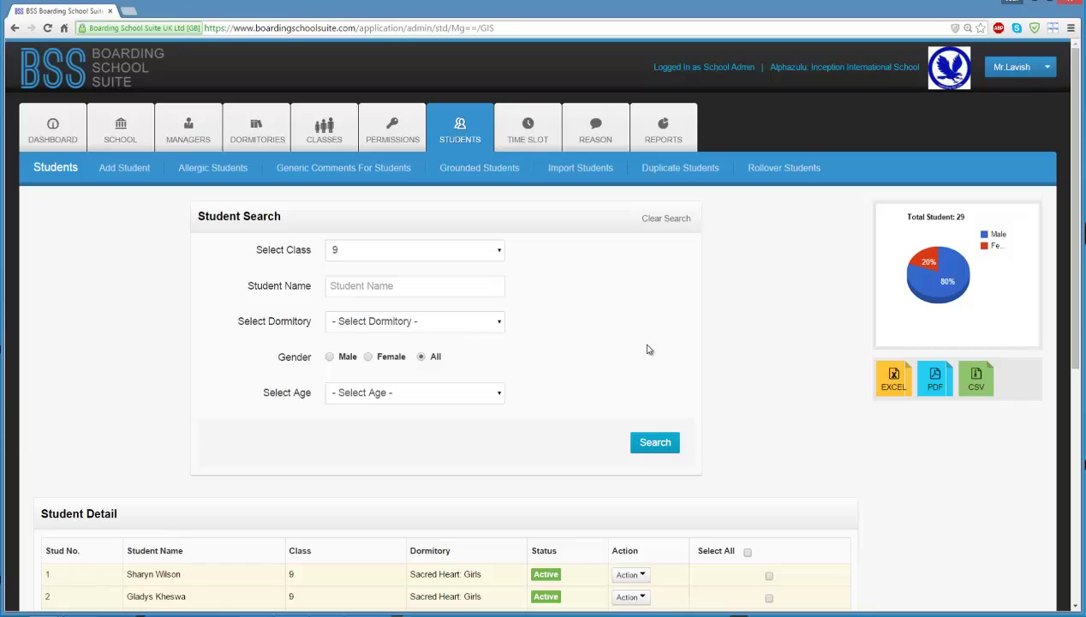
- Search the students of class 10 and look through the resulting student list
left_click(496, 250)
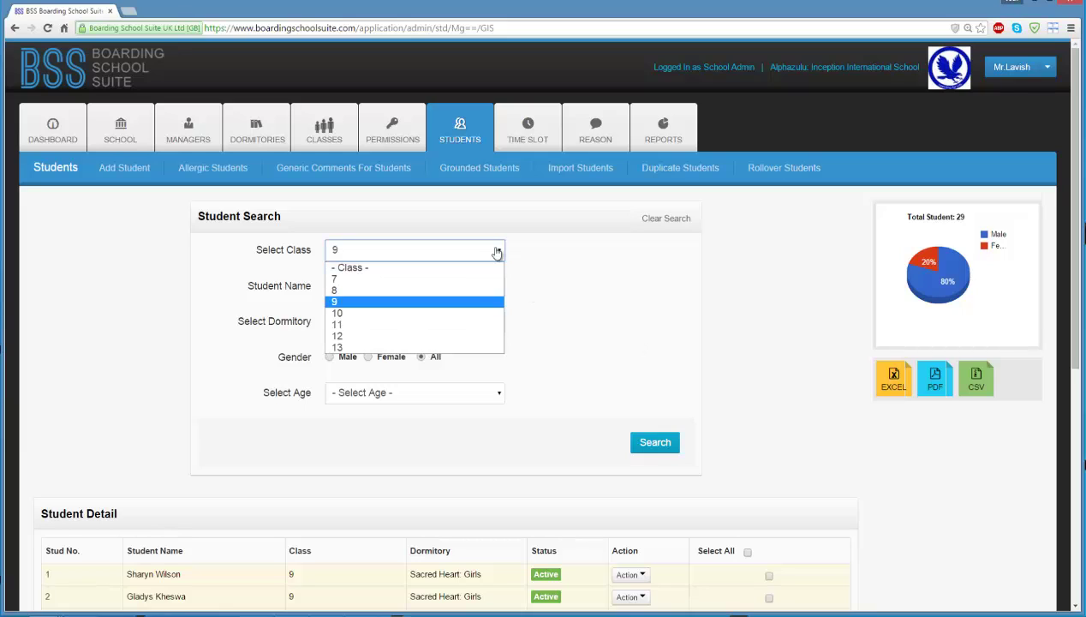
left_click(479, 314)
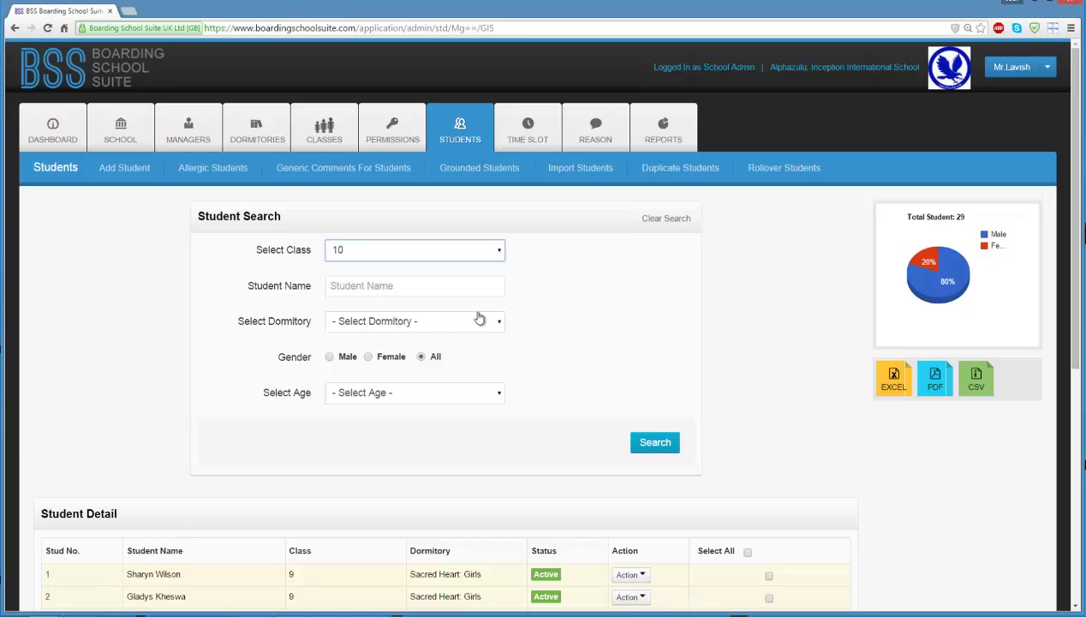
left_click(655, 442)
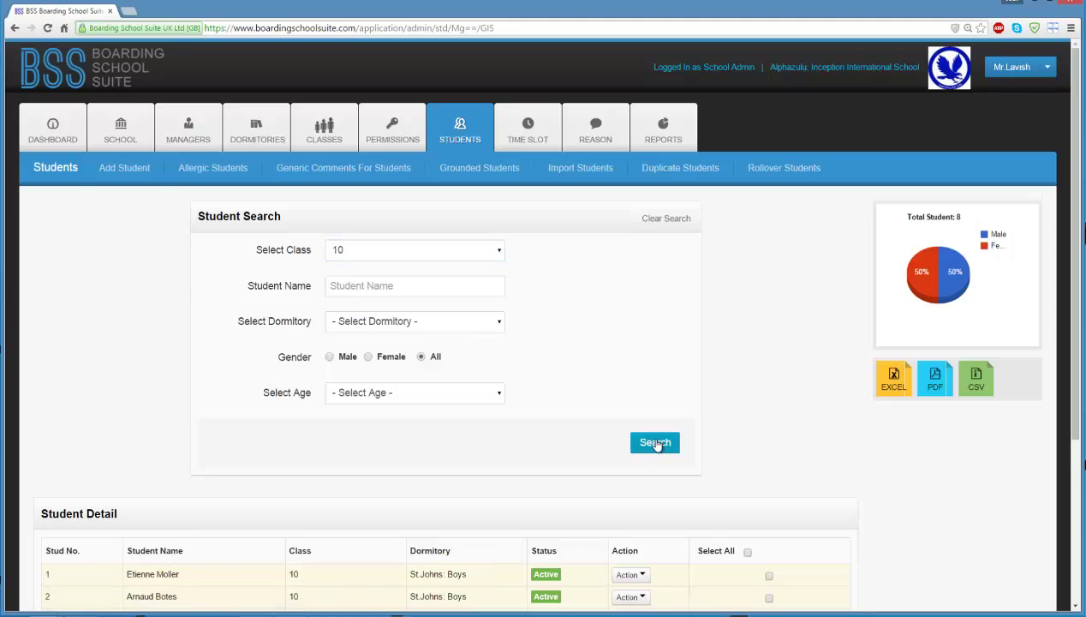
scroll(655, 442, "down", 2)
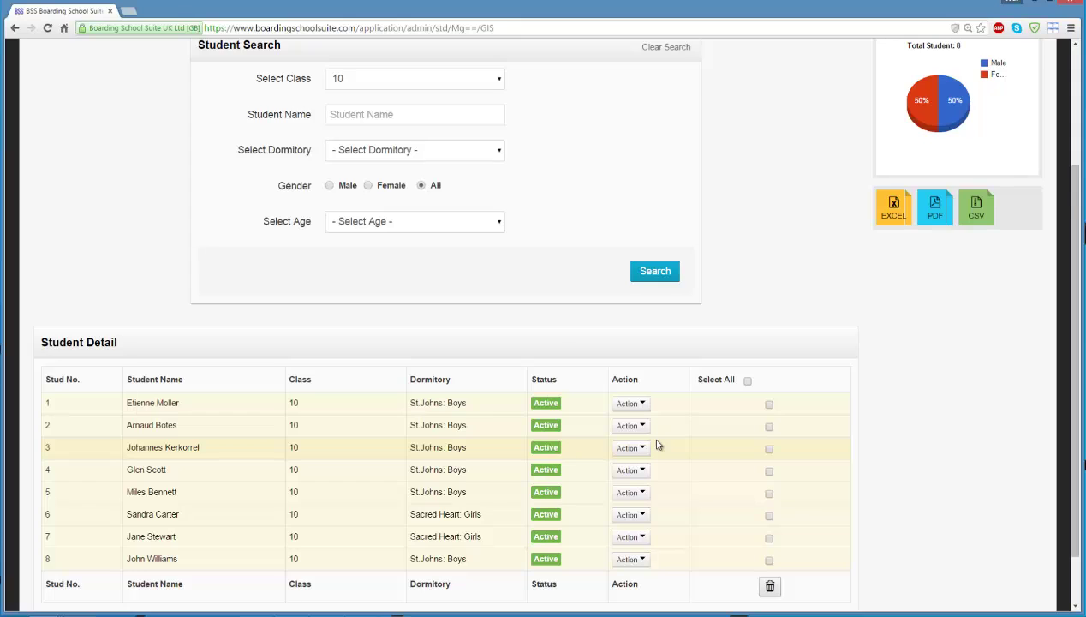
scroll(657, 444, "down", 1)
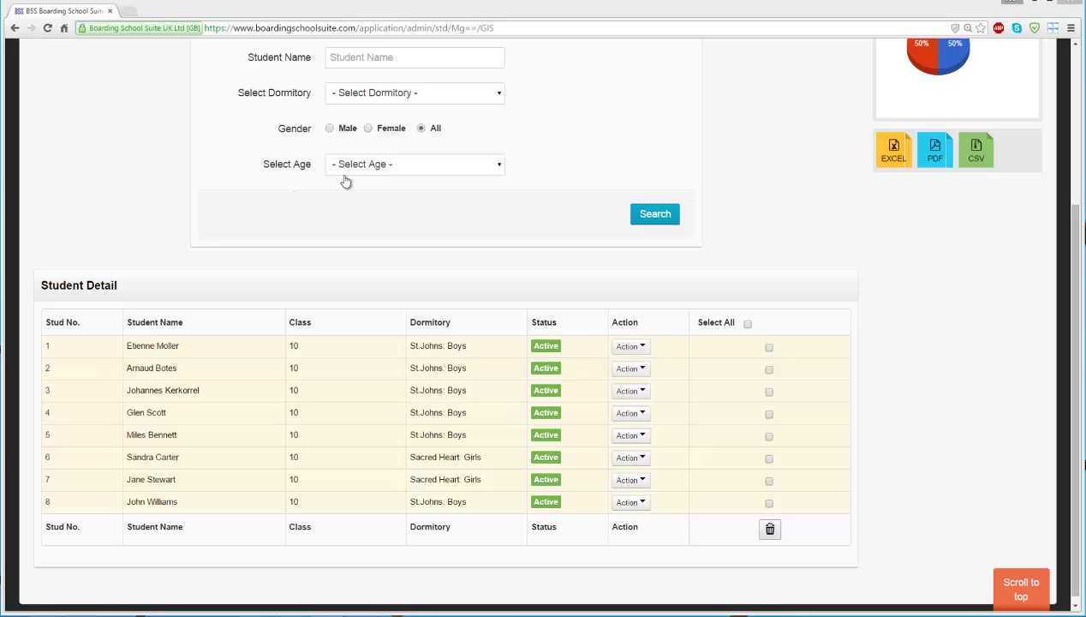
- Narrow the class 10 student search to female students and review the listed girls
left_click(368, 128)
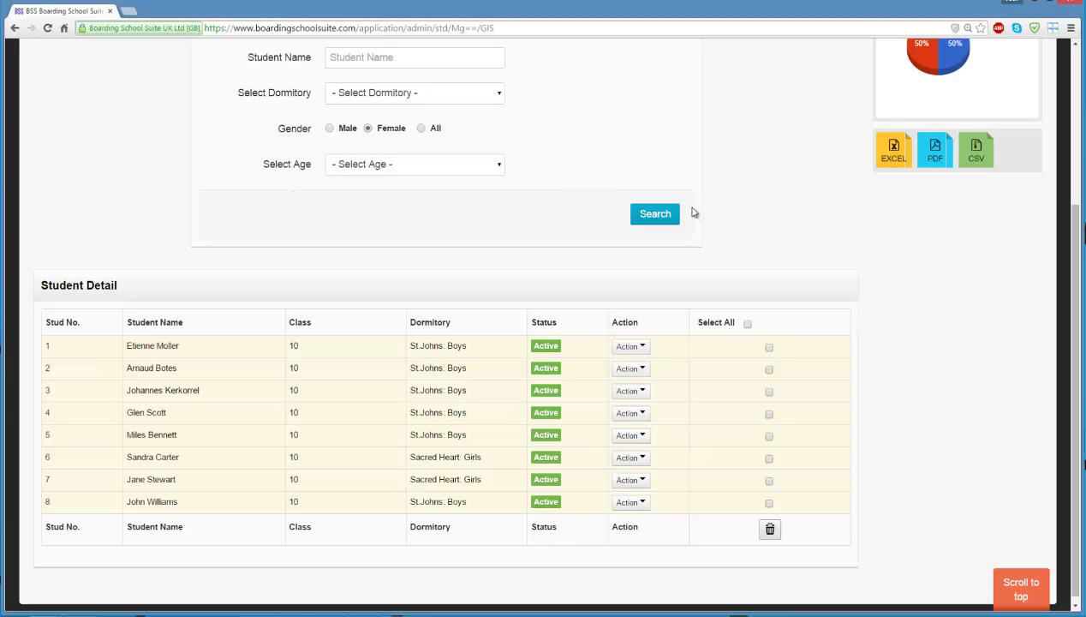
left_click(668, 215)
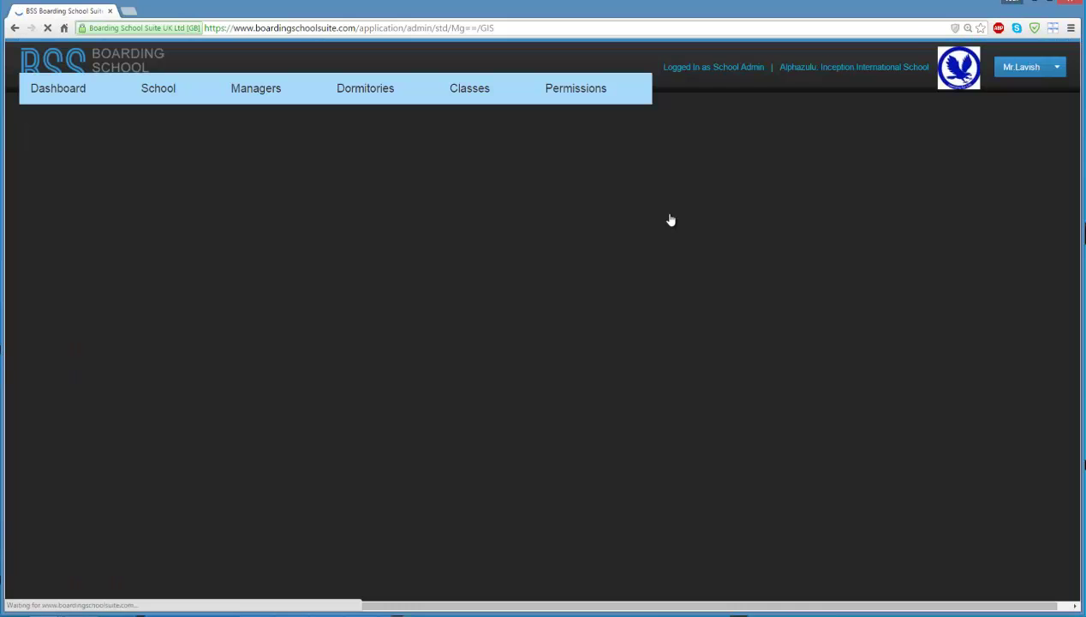
scroll(672, 226, "down", 1)
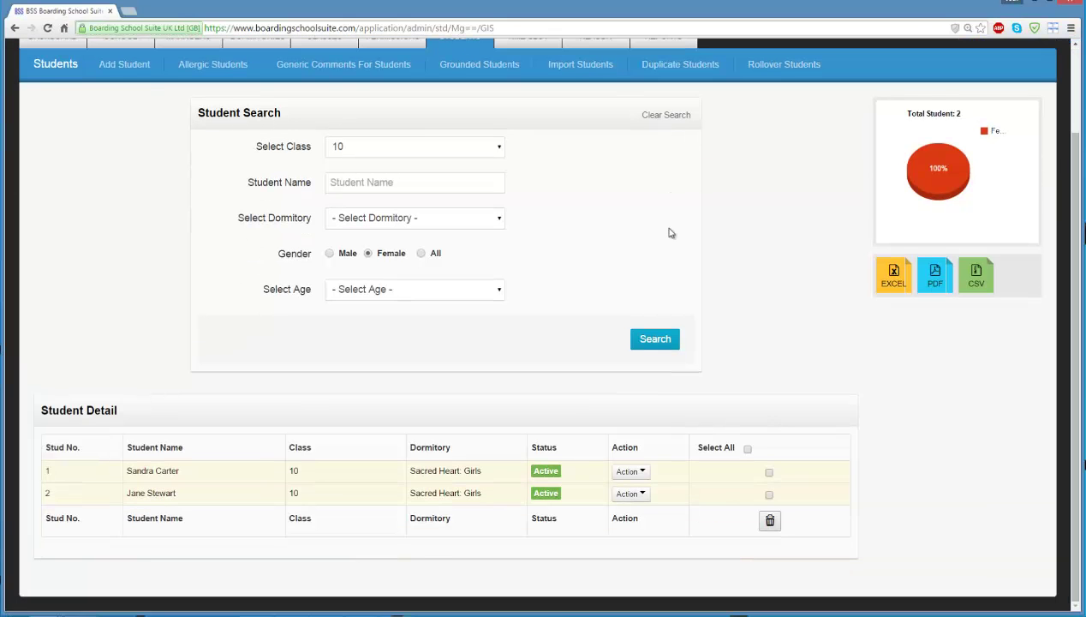
left_click(163, 494)
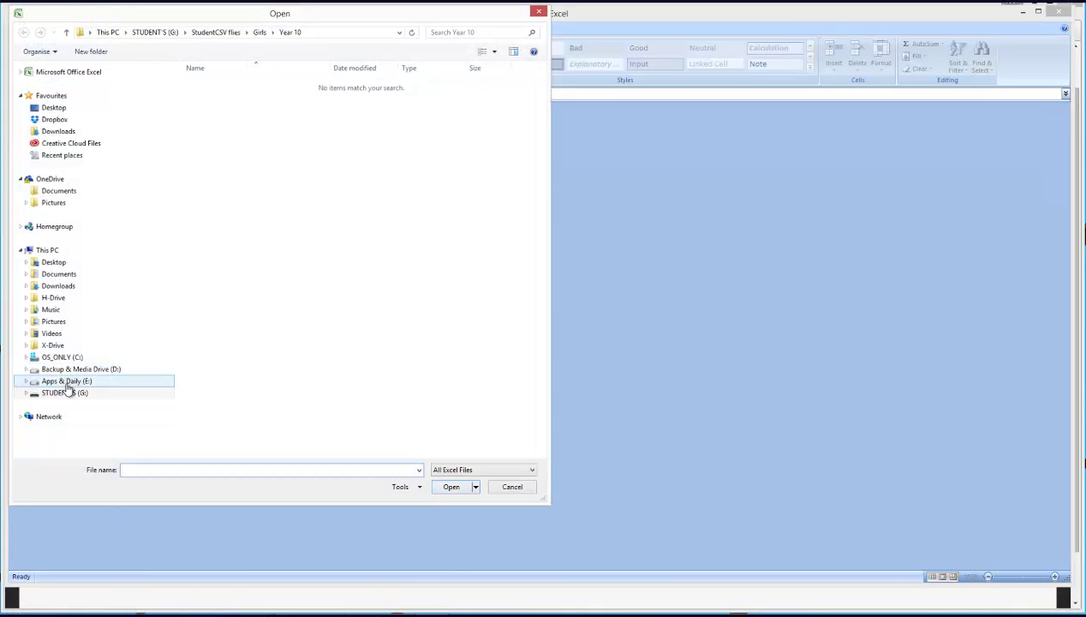
- In Excel's file opening dialog, browse to the Girls > Year 10 student CSV folder on drive STUDENT'S (G:)
left_click(68, 392)
left_click(69, 403)
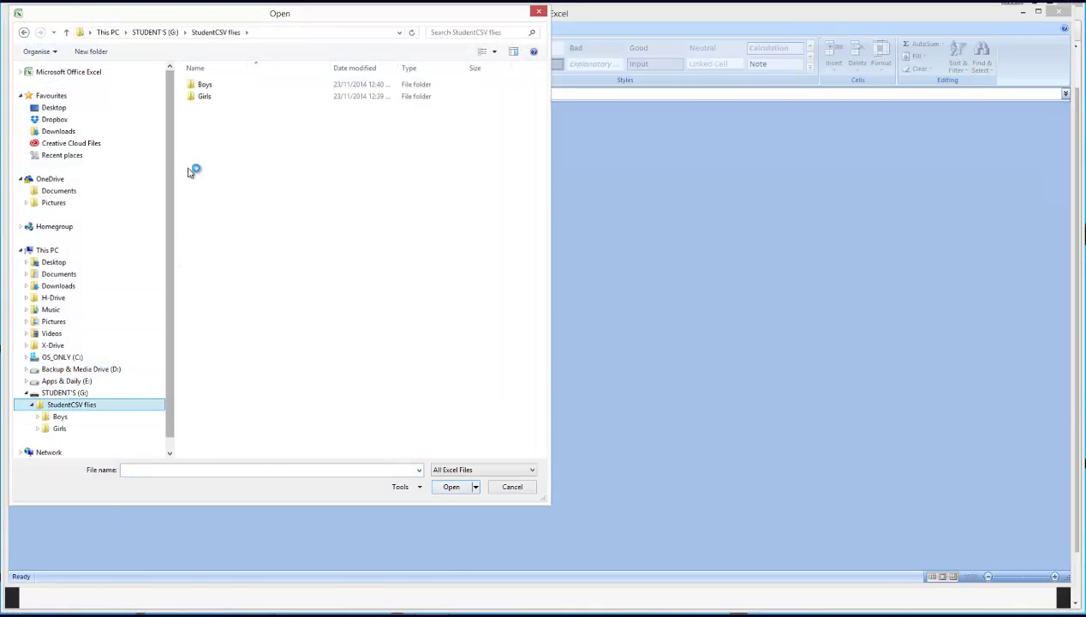
double_click(203, 96)
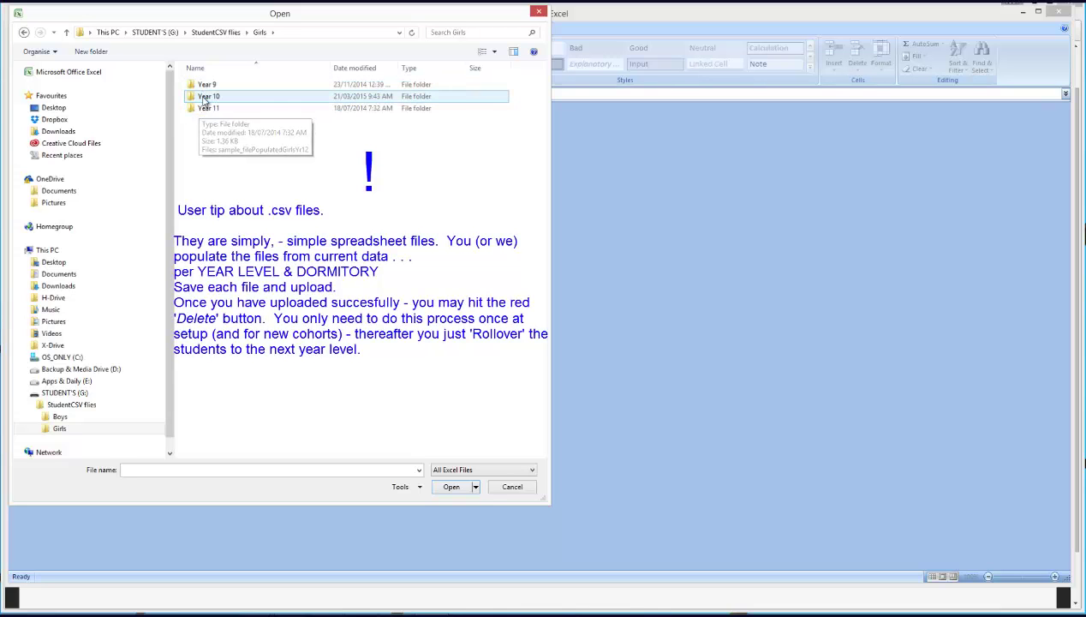
double_click(206, 97)
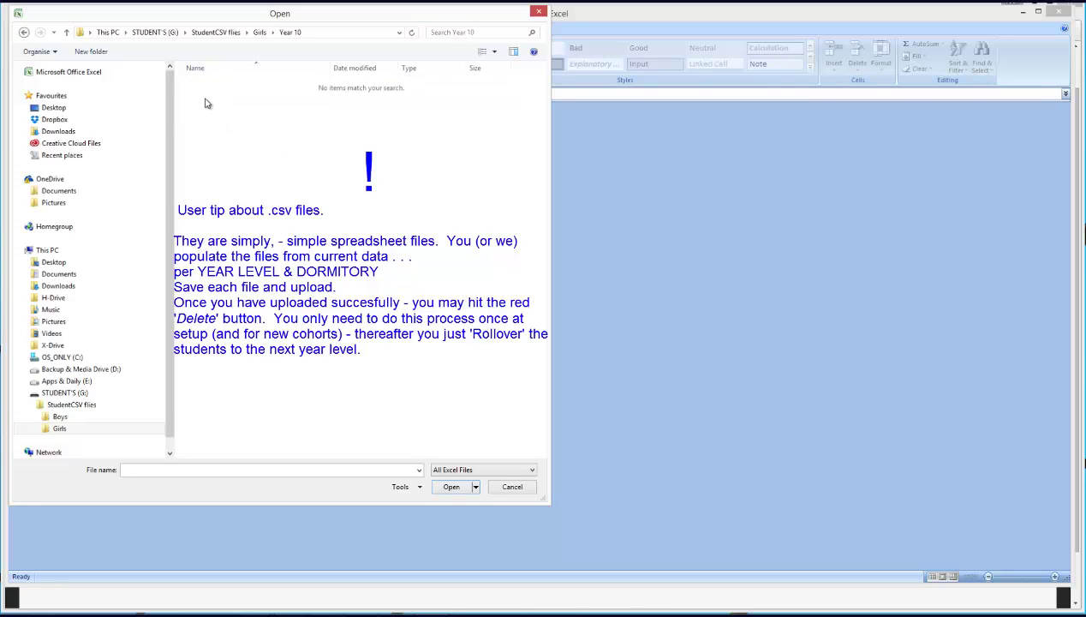
- Show all file types in the Year 10 folder and open sample_filePopulatedYr10Girls
left_click(521, 469)
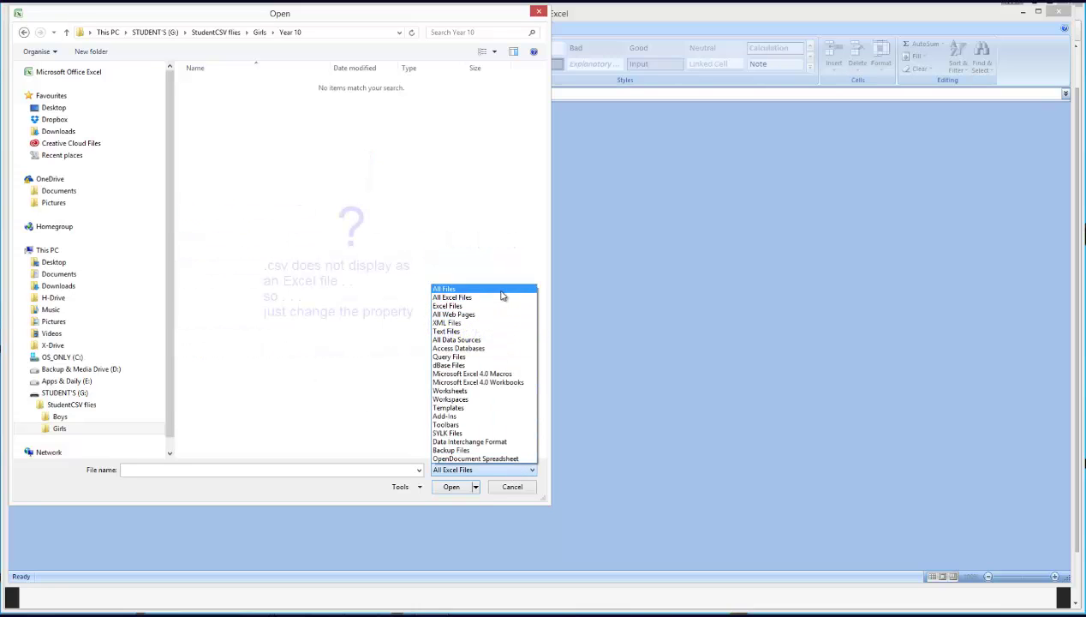
left_click(502, 291)
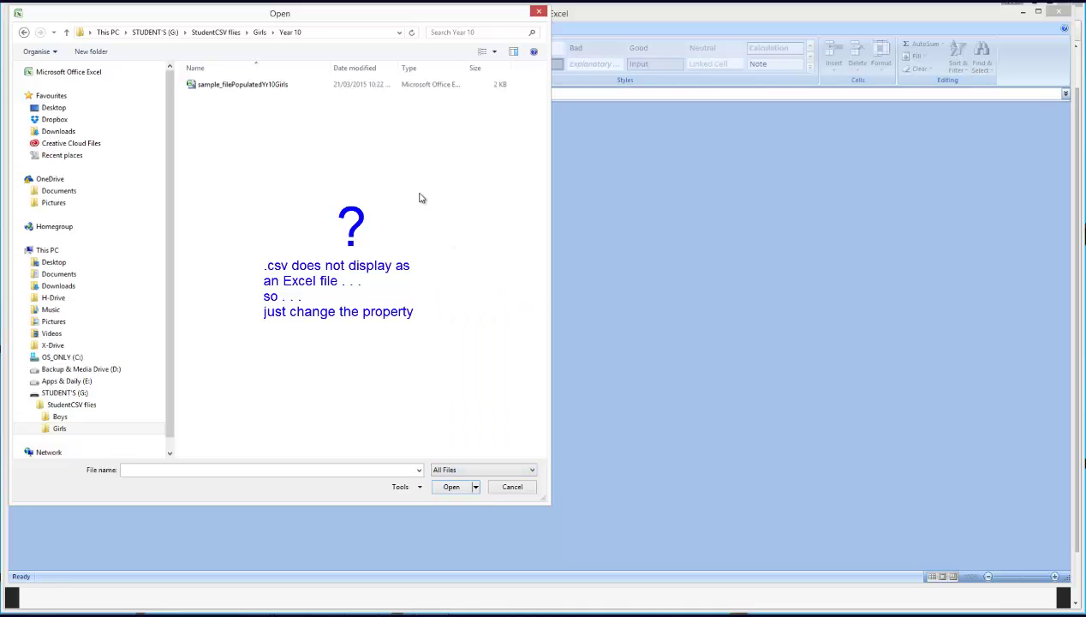
double_click(266, 84)
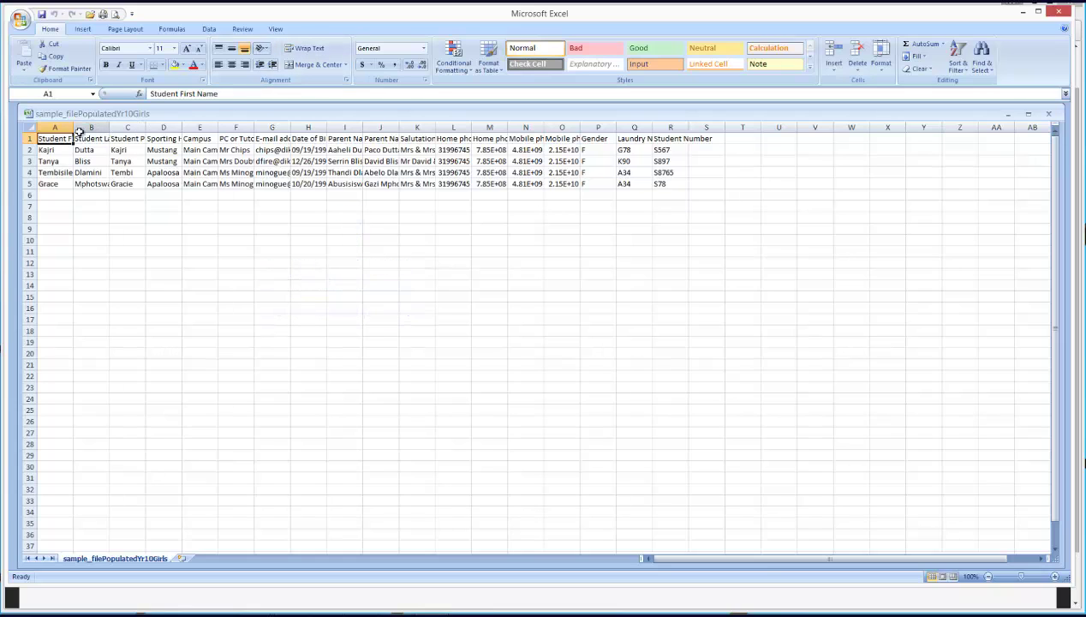
- Widen the truncated columns of the Year 10 girls sheet to read the student data, and close Excel without saving
left_click_drag(74, 127, 261, 129)
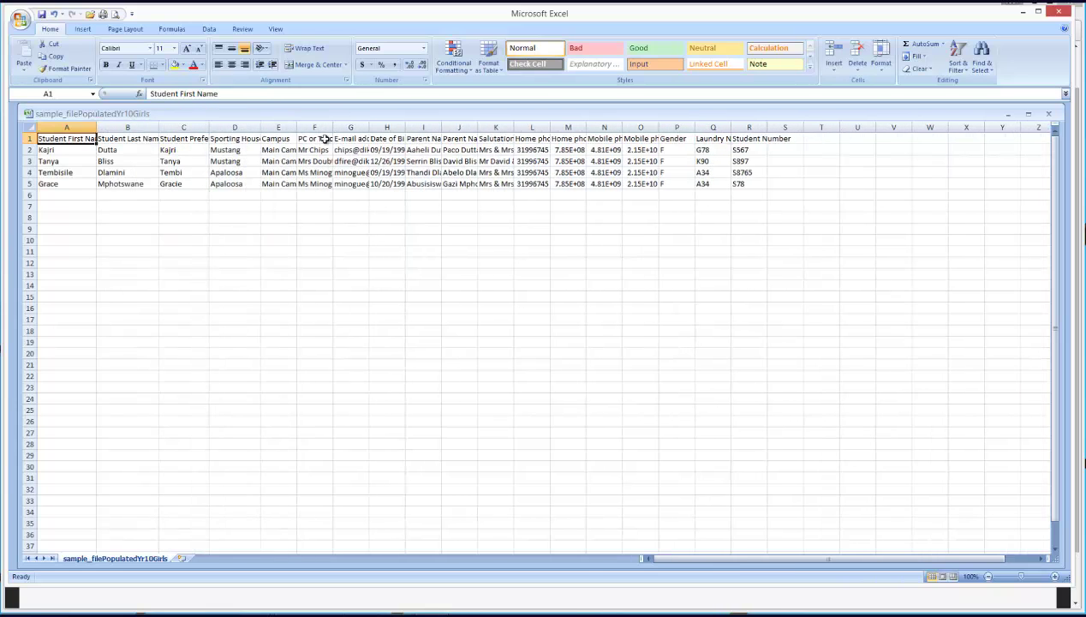
left_click_drag(368, 126, 429, 129)
left_click_drag(609, 128, 662, 128)
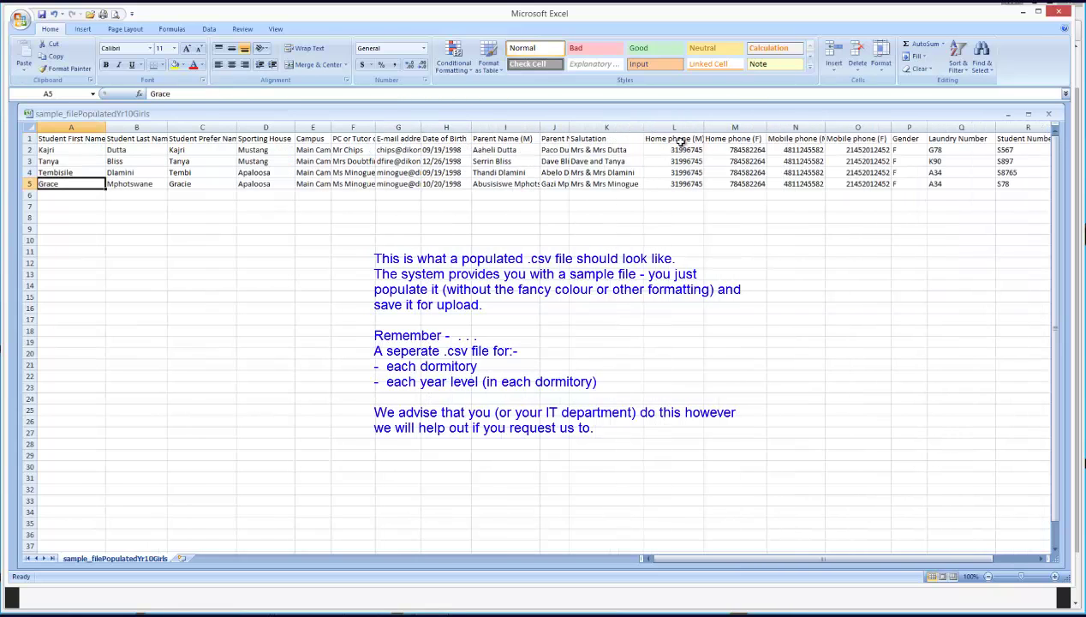
left_click(1059, 15)
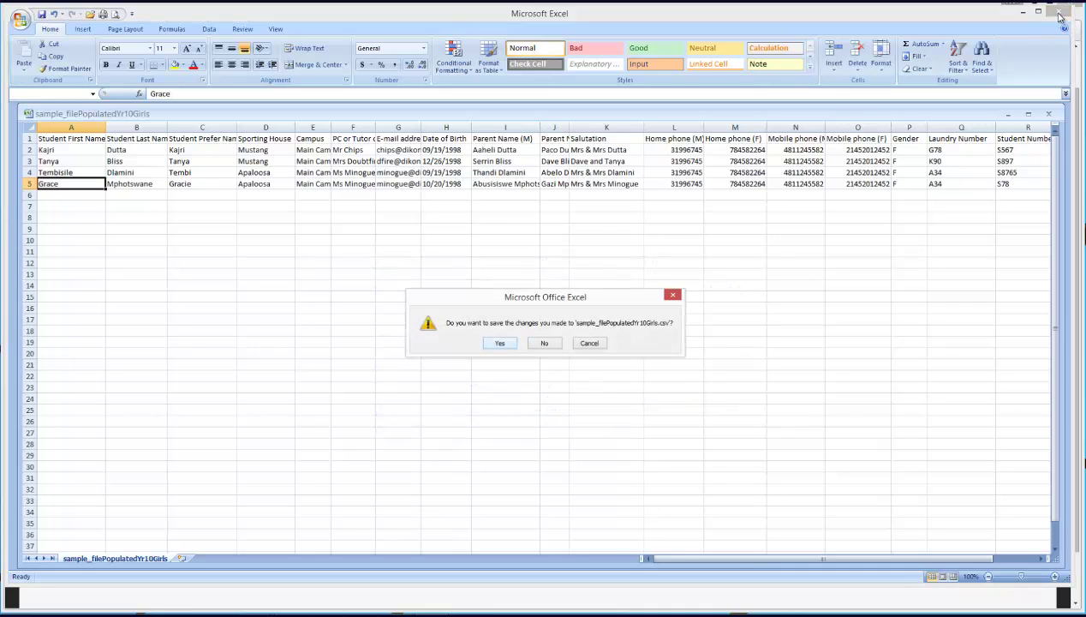
left_click(542, 342)
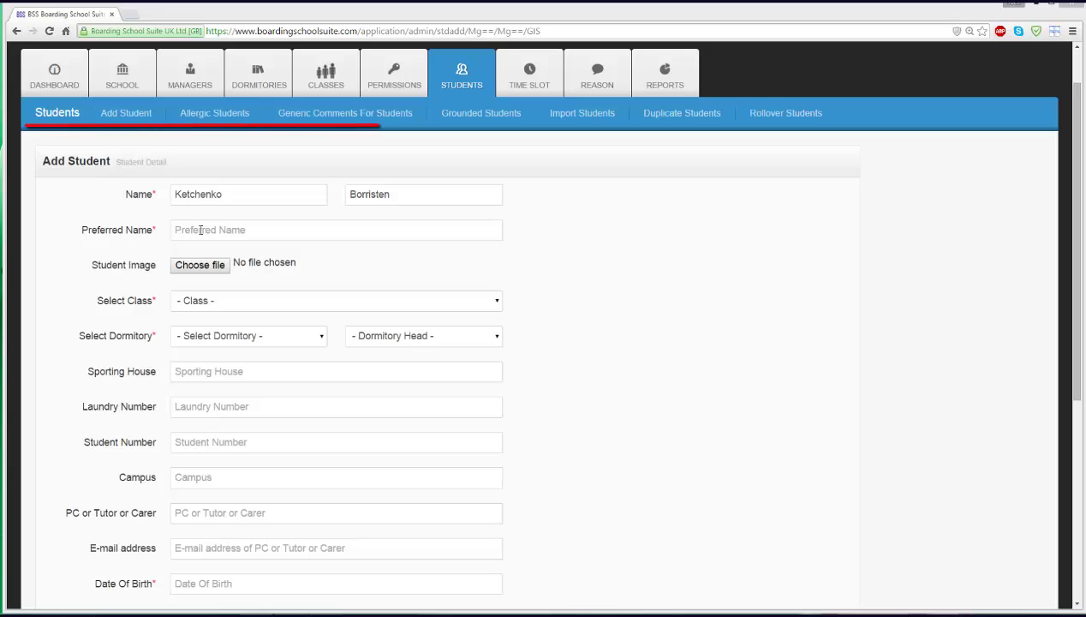
- In the Add Student form, enter the student's preferred name and attach the student's JPG photo as the student image
left_click(213, 229)
type("Borris")
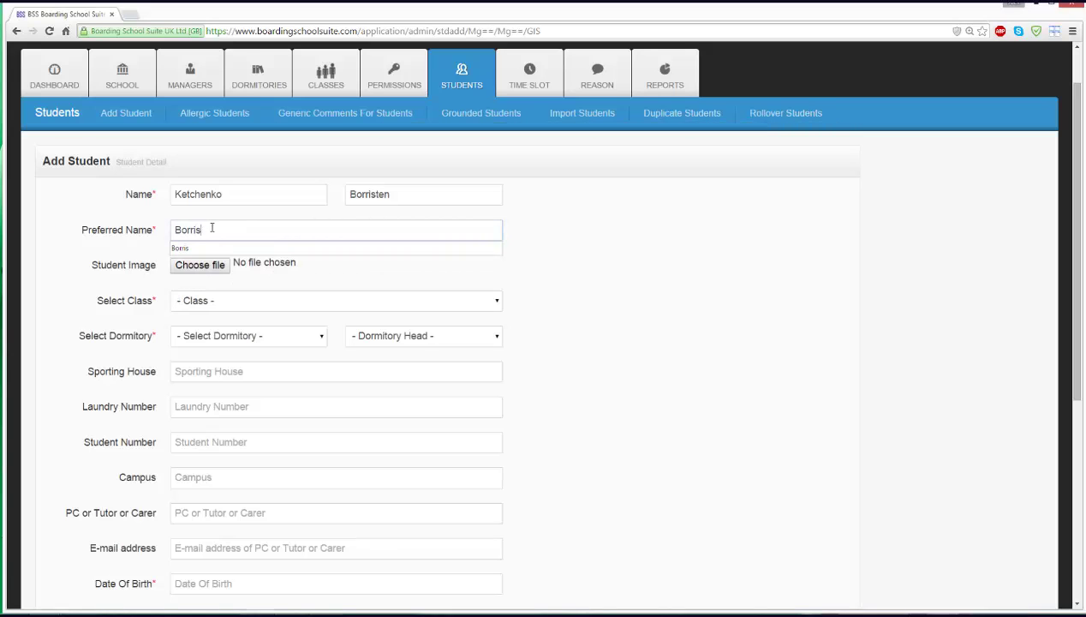
left_click(193, 267)
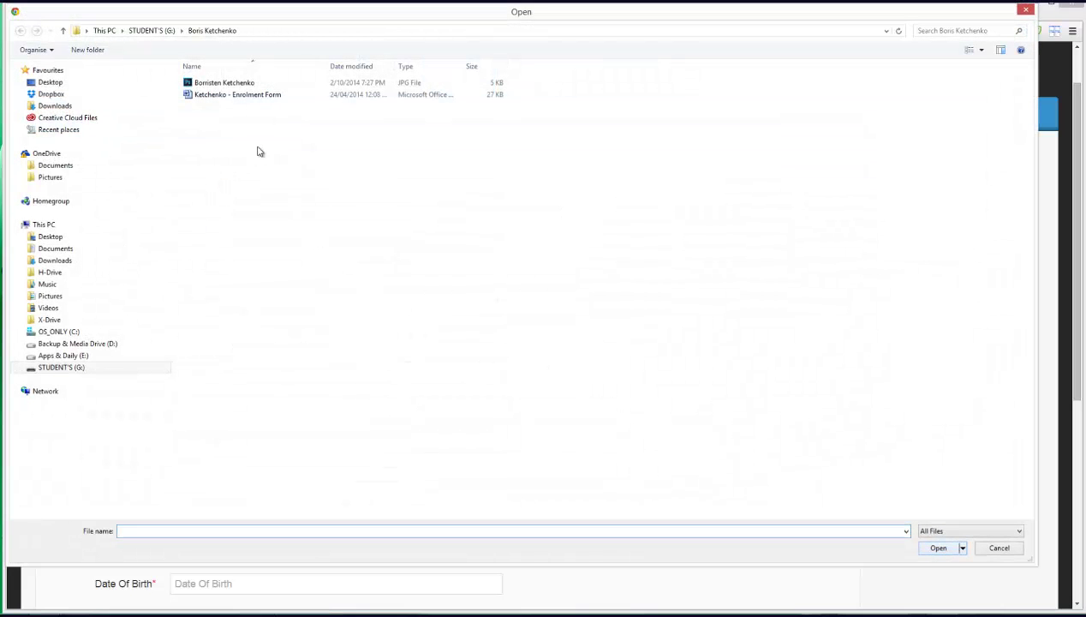
left_click(224, 86)
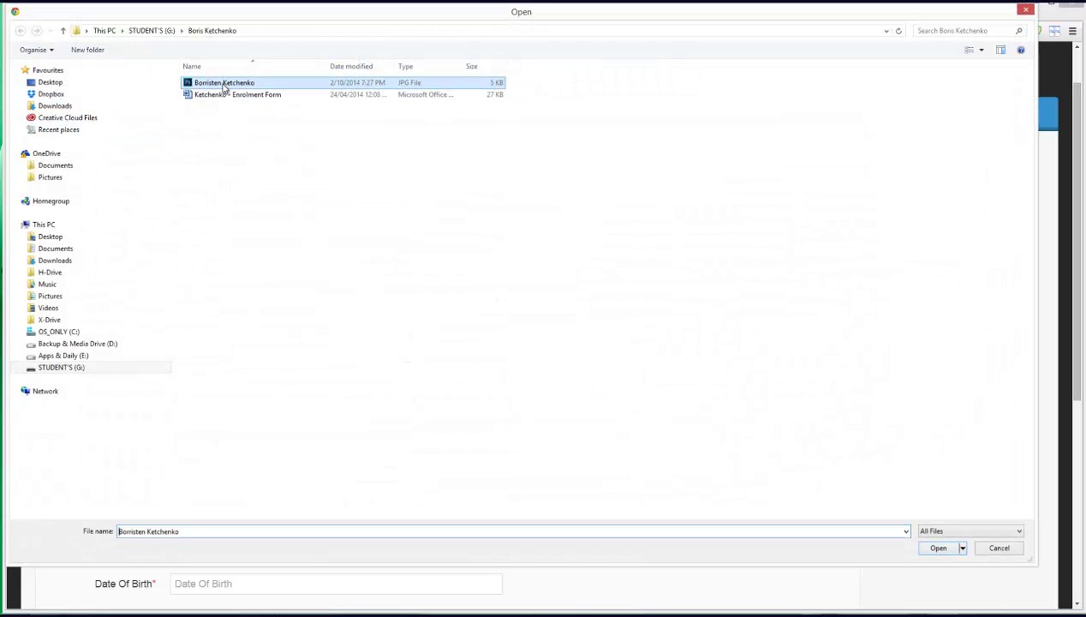
left_click(938, 548)
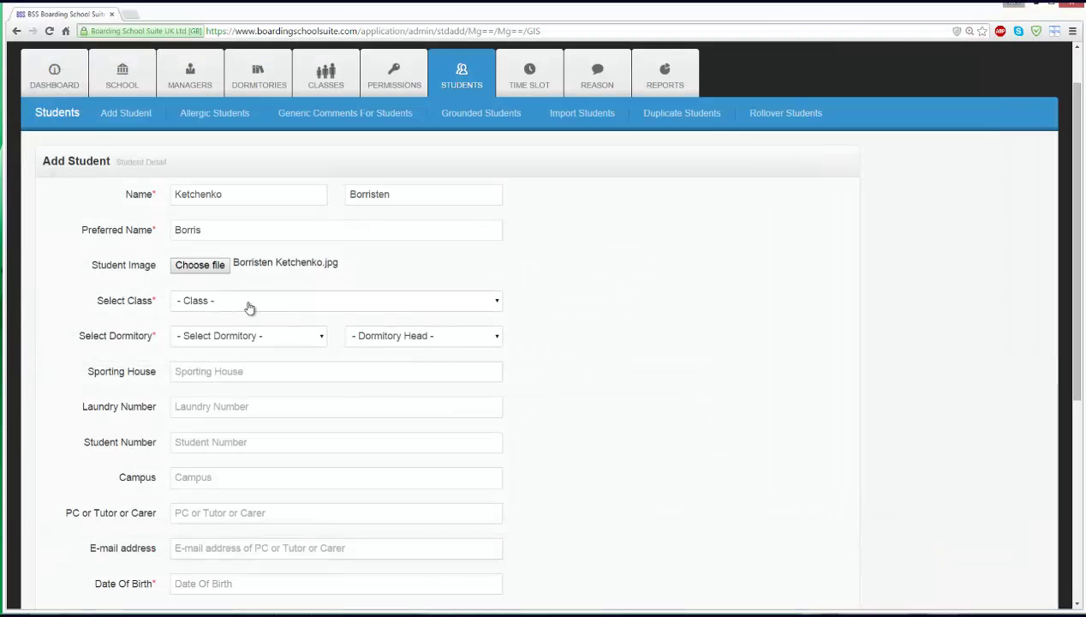
- Assign the new student to class 12 and the St.Johns: Boys dormitory, and select the dormitory head
left_click(248, 306)
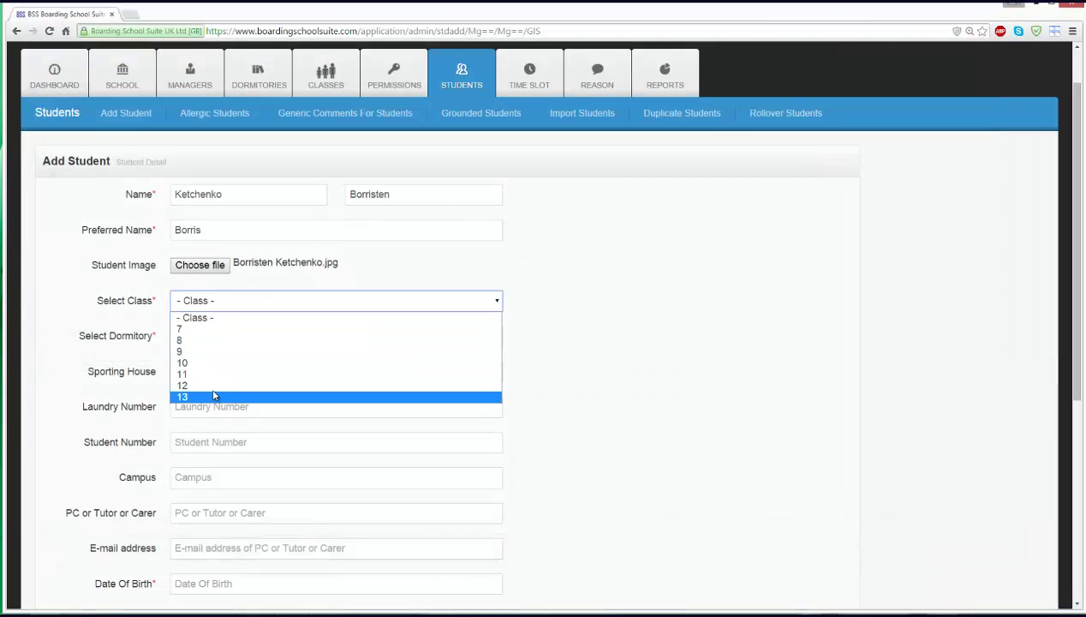
left_click(214, 384)
left_click(224, 340)
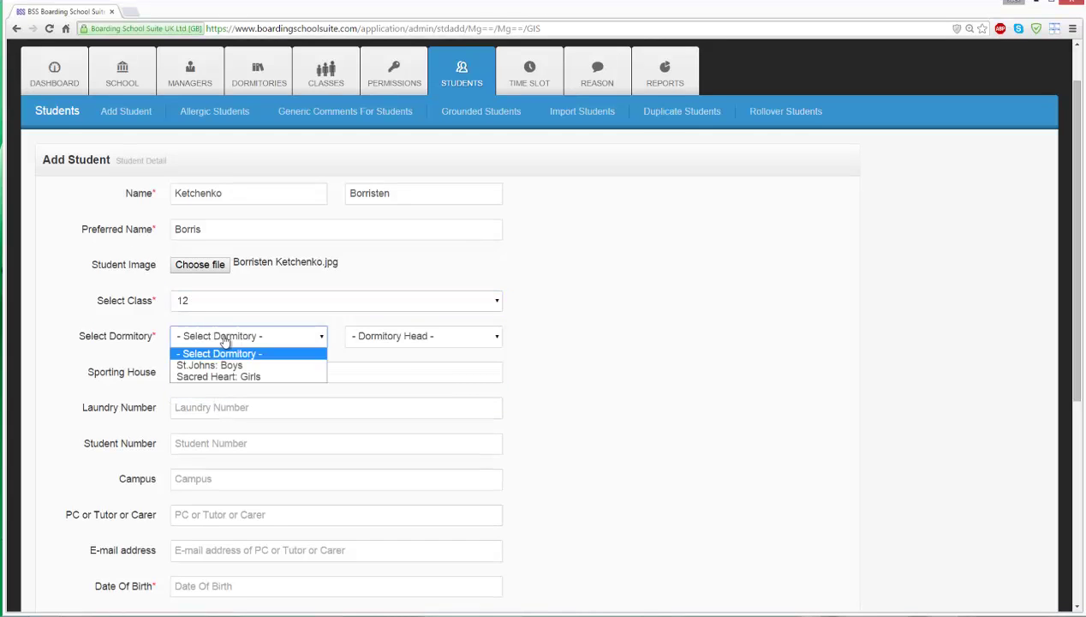
left_click(221, 363)
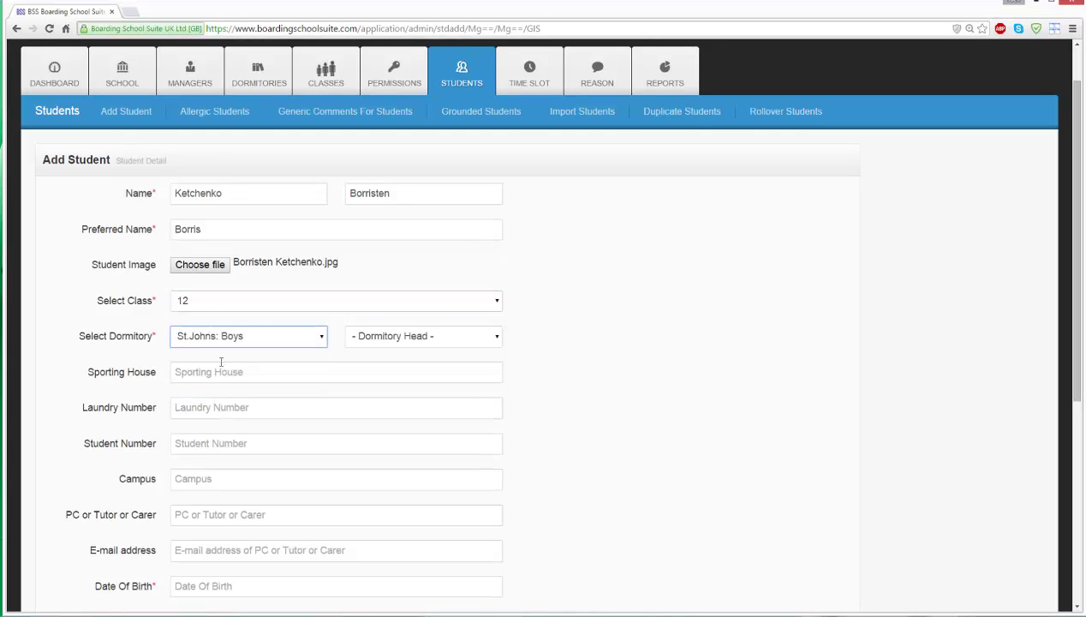
left_click(496, 339)
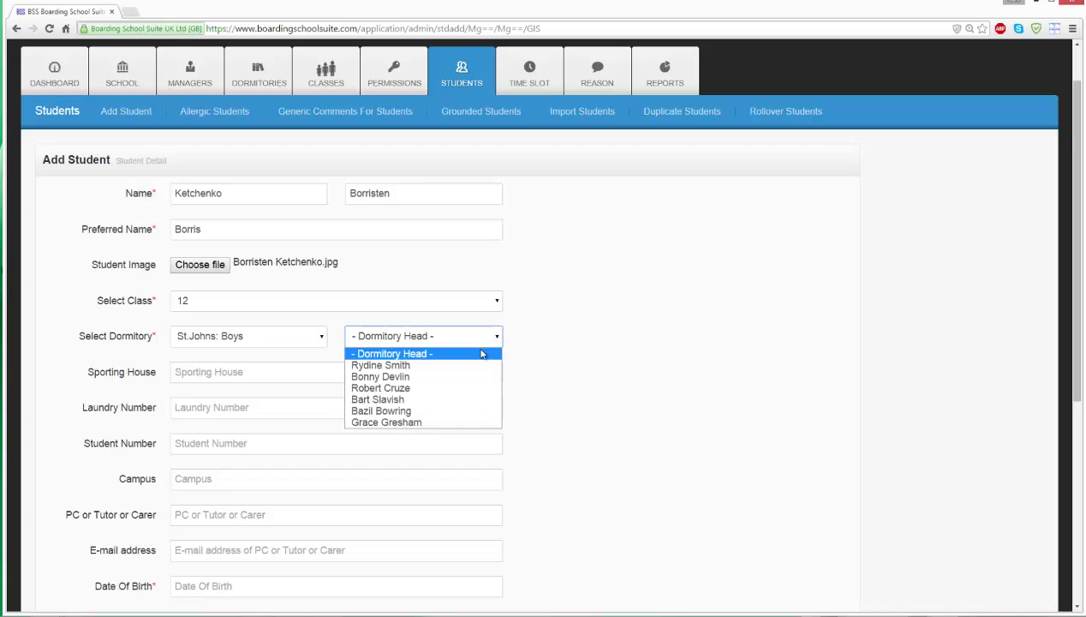
left_click(446, 412)
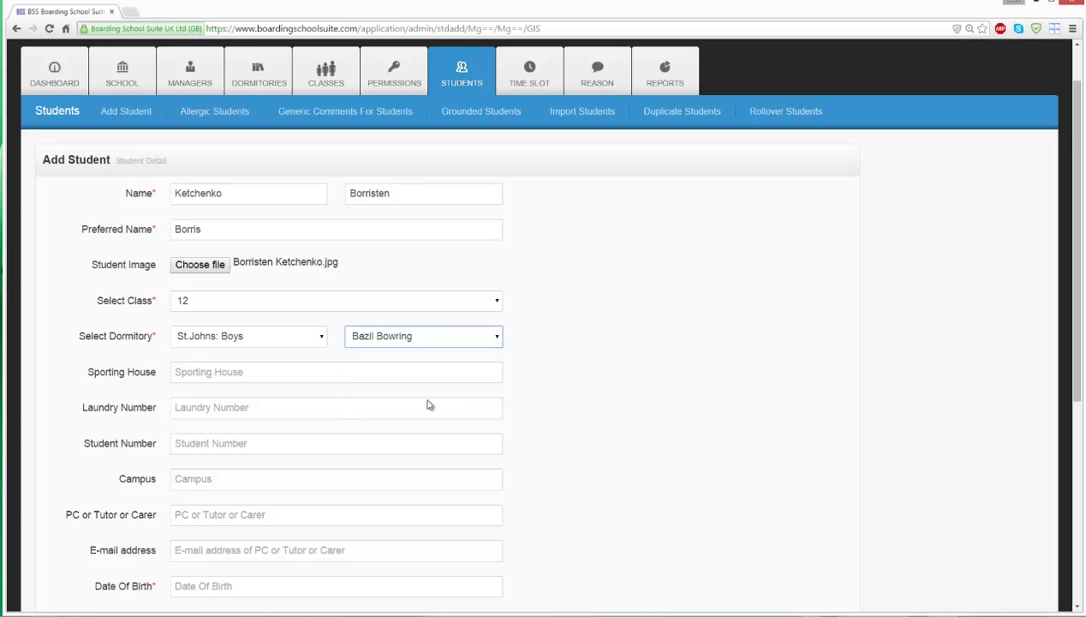
- Enter Fortitude as the sporting house, B121 as the laundry number, and fill in the student number
left_click(276, 372)
type("Fortitude")
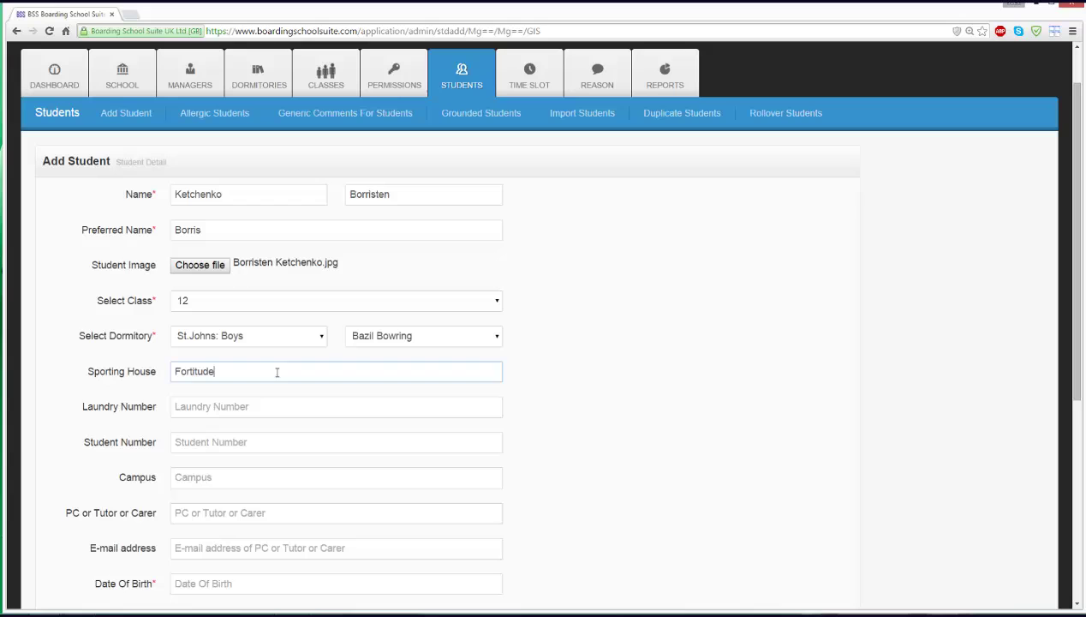
key("Tab")
type("121")
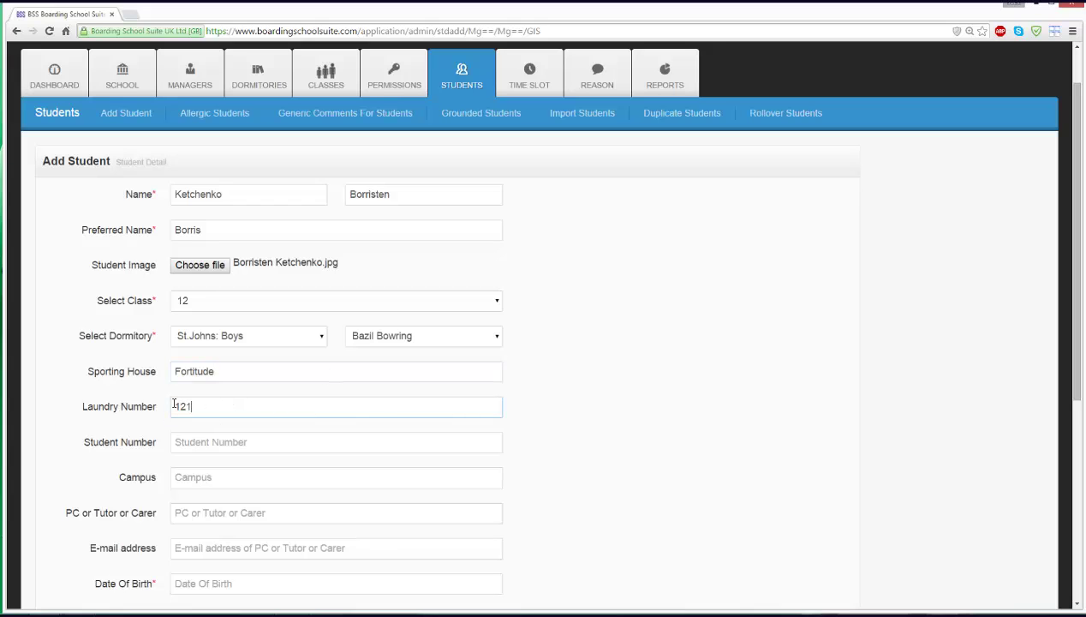
left_click(194, 442)
type("1458")
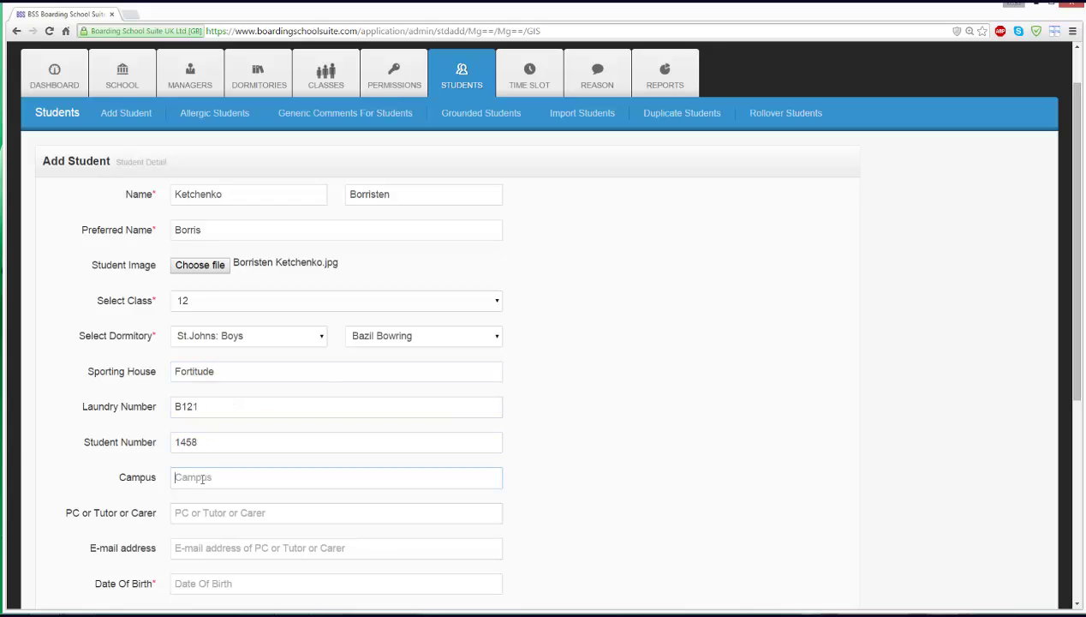
- Set the campus to City Campus and fill in the tutor's name and e-mail address
type("Ci")
left_click(204, 491)
left_click(179, 510)
type("Mrs Doubtfire")
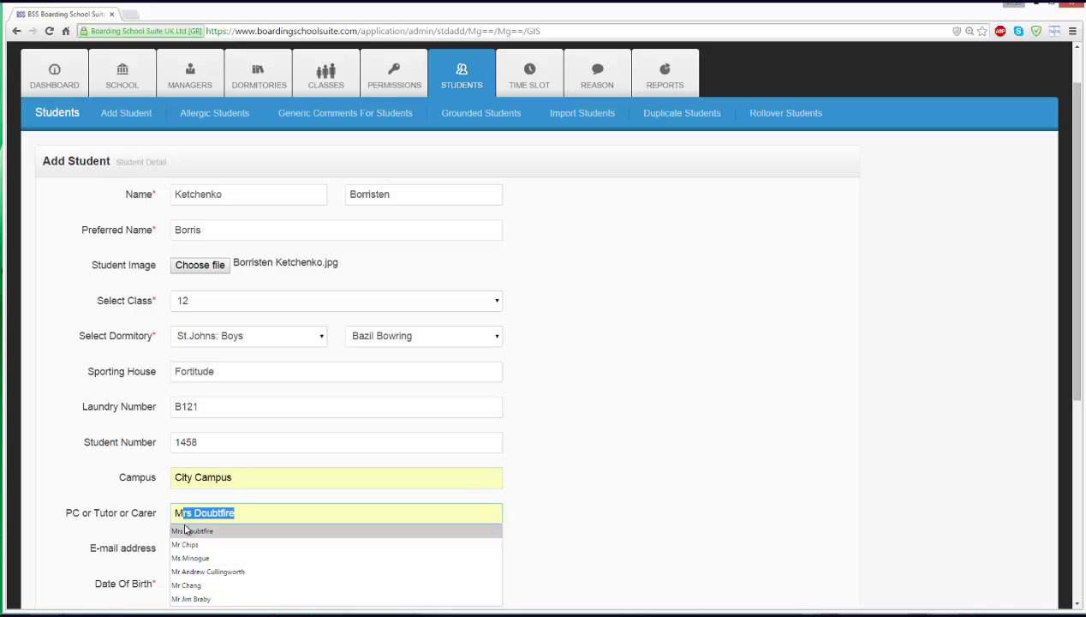
left_click(192, 530)
scroll(274, 360, "down", 3)
left_click(243, 322)
type("d")
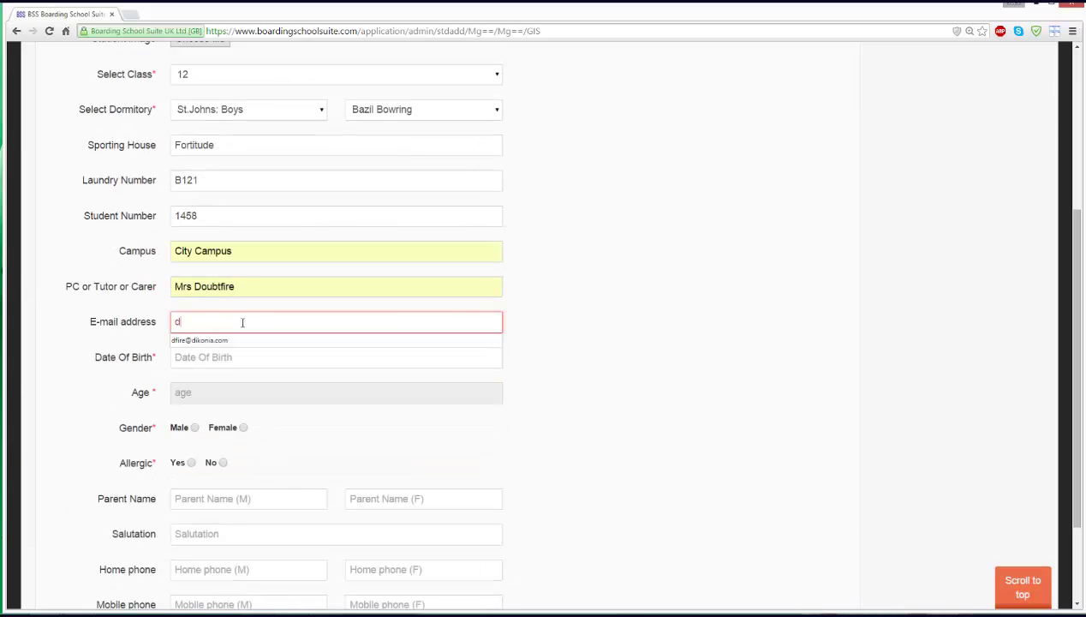
left_click(213, 340)
- Choose the student's date of birth in the calendar
left_click(214, 355)
left_click(296, 384)
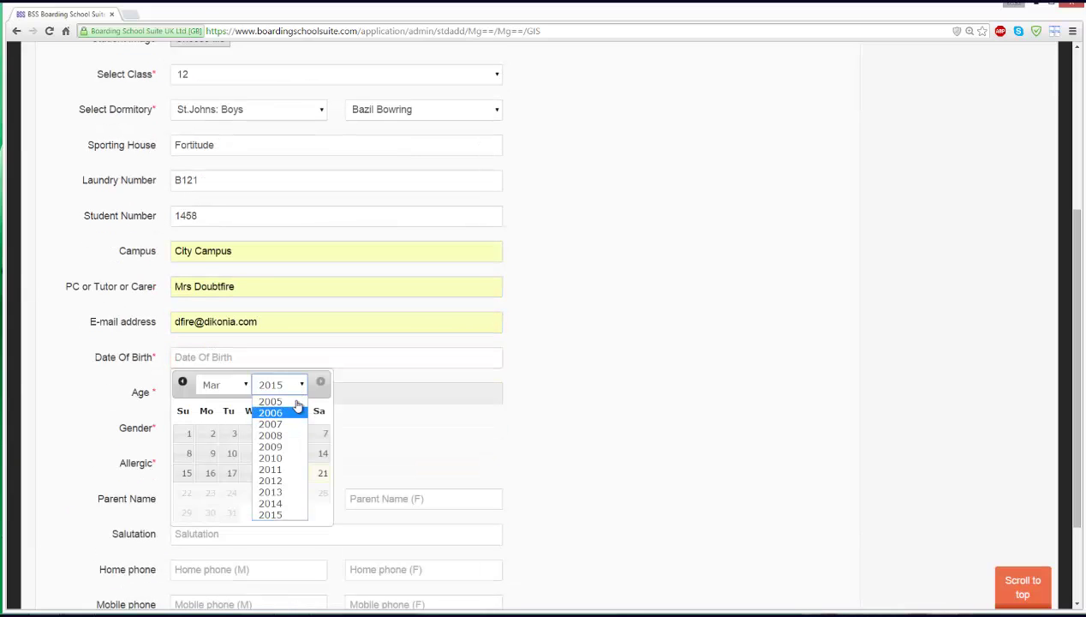
left_click(270, 401)
left_click(278, 384)
left_click(271, 194)
left_click(247, 385)
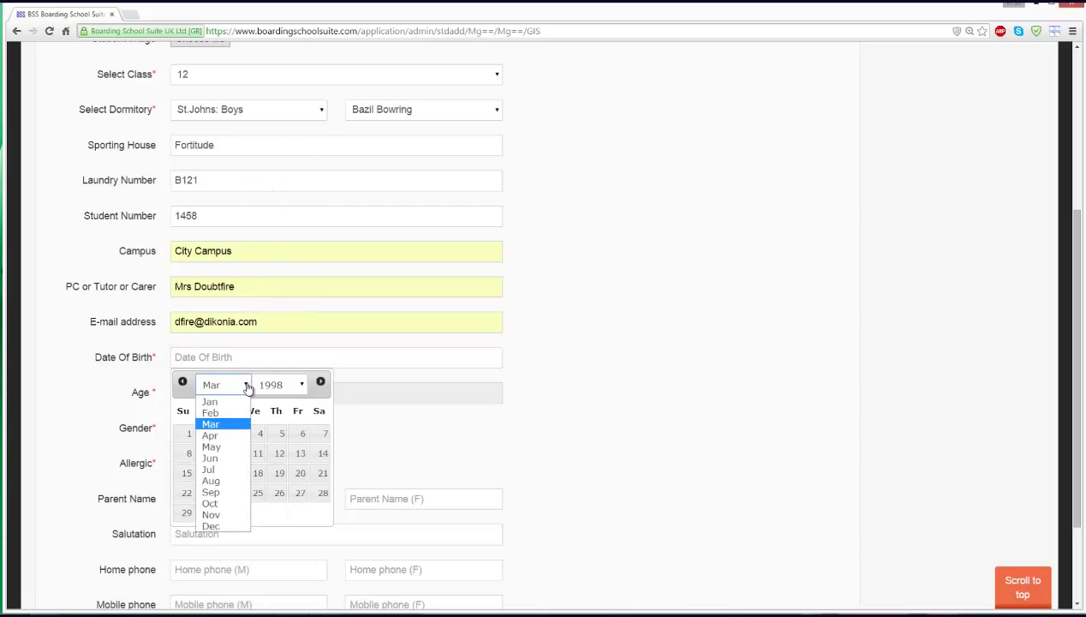
left_click(209, 458)
left_click(279, 473)
- Set the gender to Male and record a Seafood allergy with the note Requires Epipen, adding another allergy row
left_click(194, 427)
left_click(191, 461)
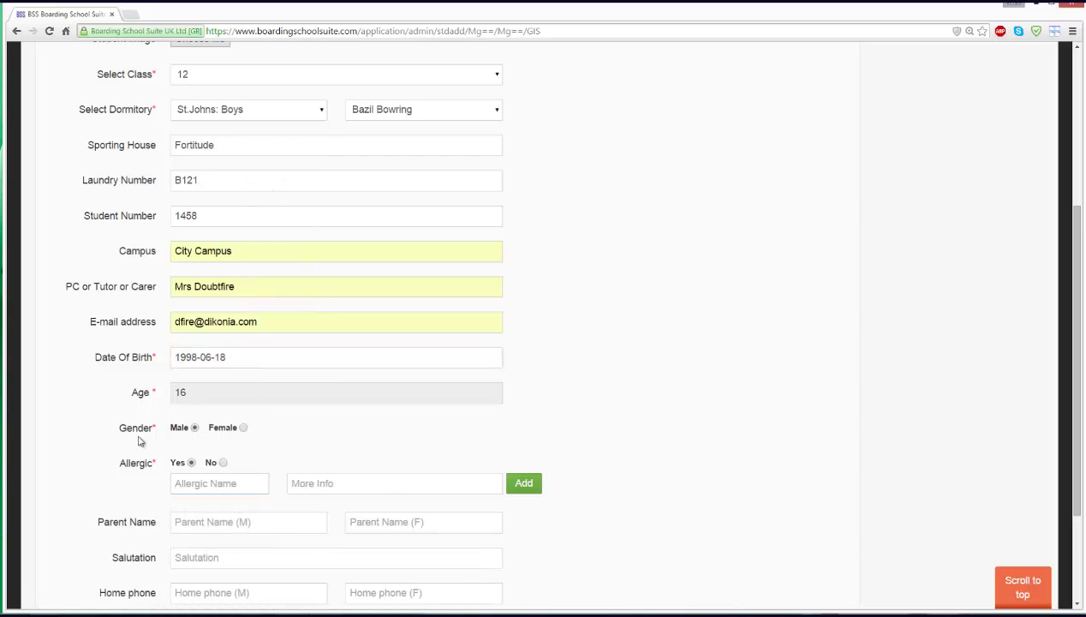
type("Seafood")
left_click(342, 480)
type("Requires Epipen")
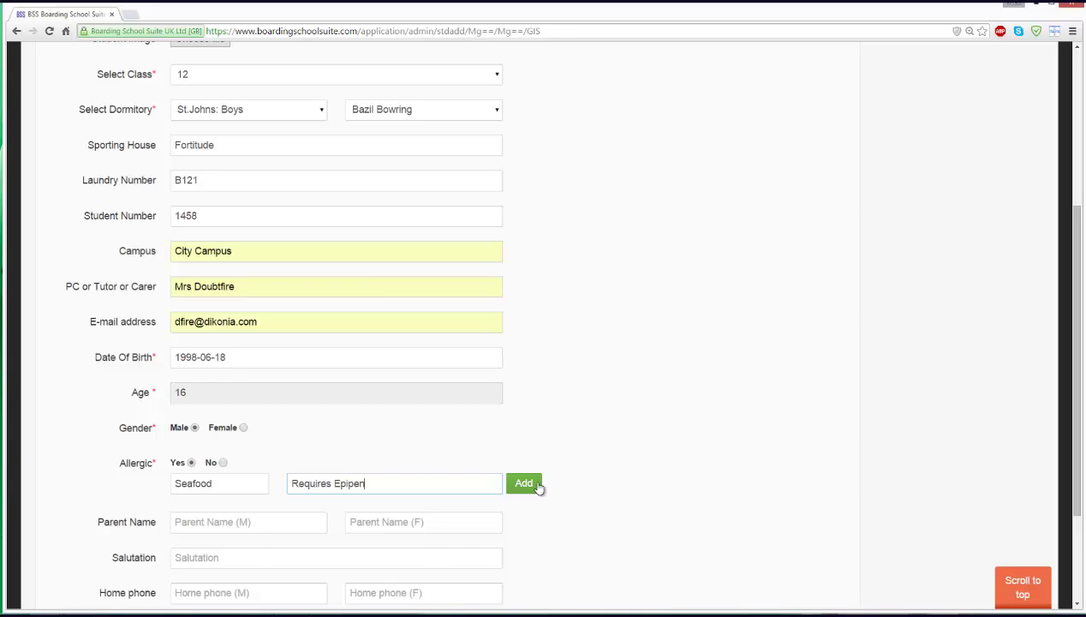
left_click(538, 484)
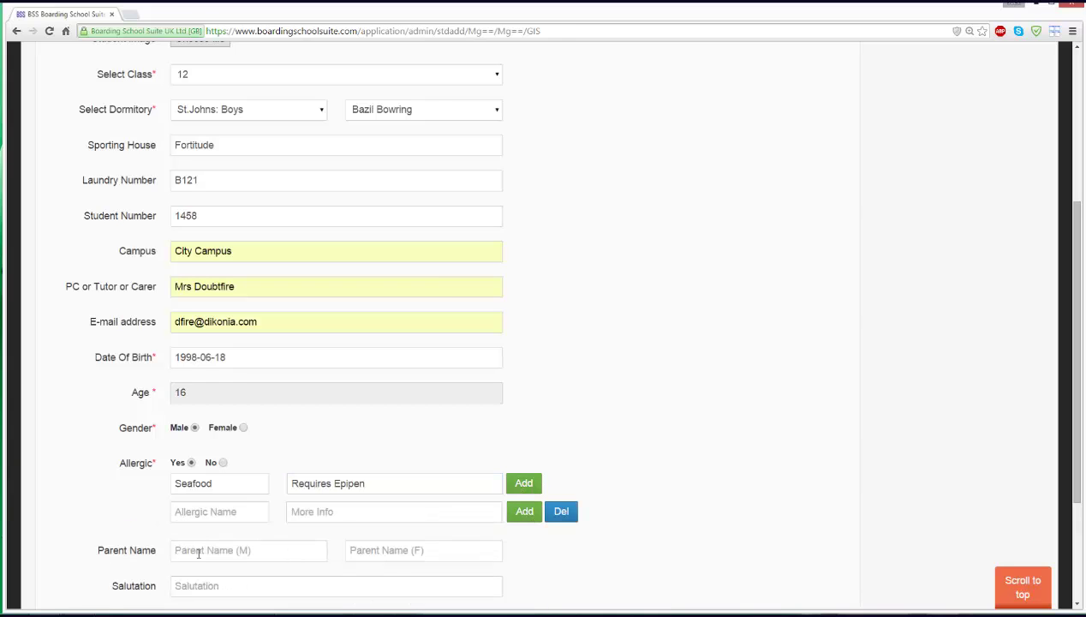
- Fill in both parents' names, their salutation, and their home and mobile phone numbers
left_click(206, 549)
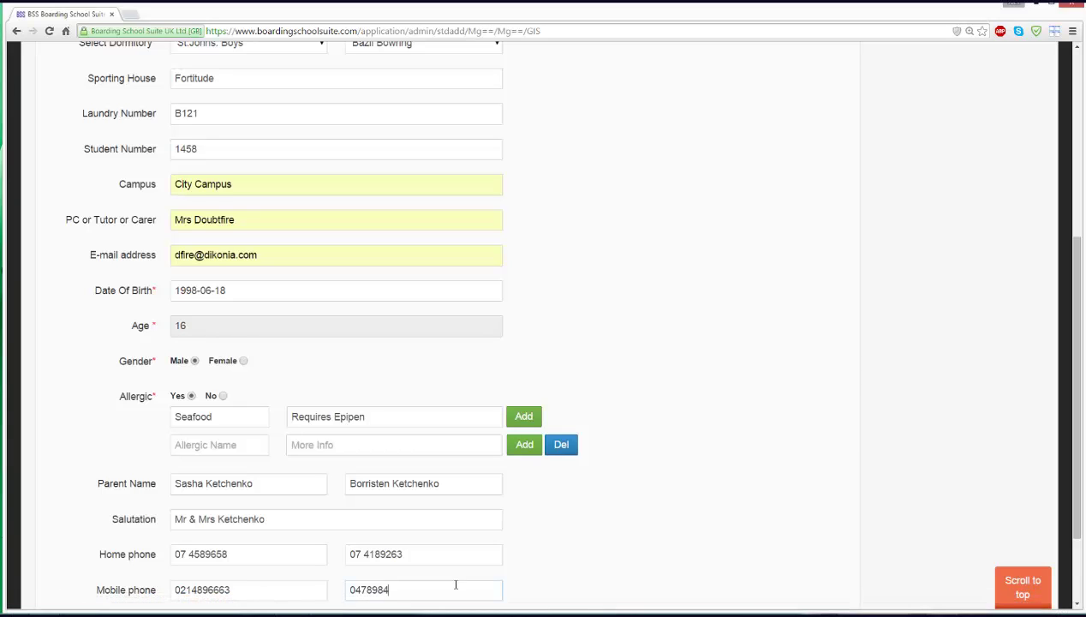
scroll(768, 453, "down", 3)
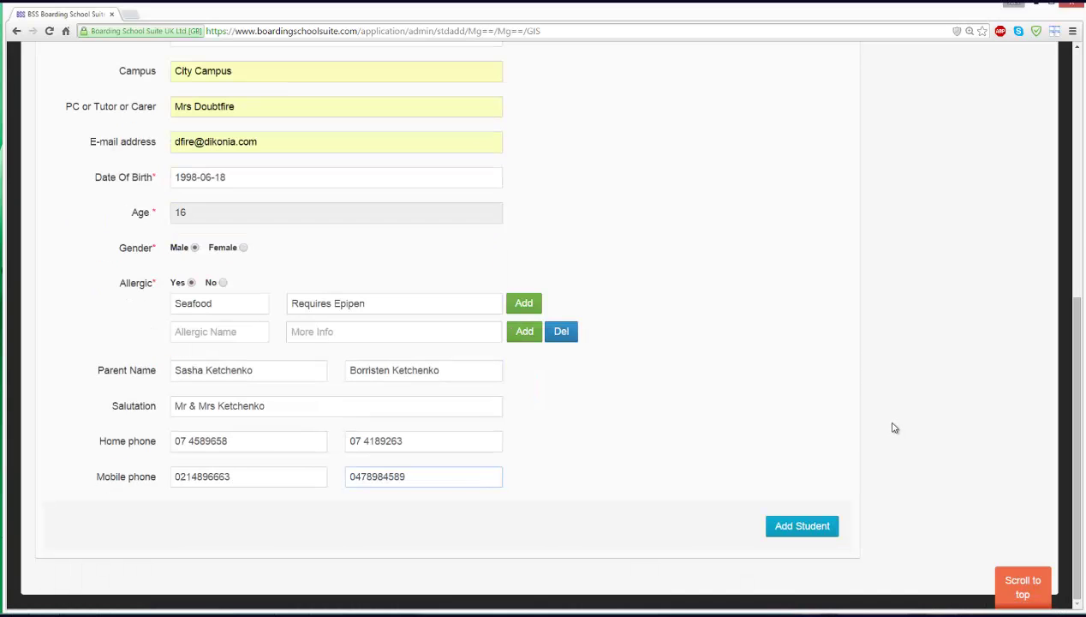
- Remove the empty second allergy row and submit the new student record
left_click(790, 526)
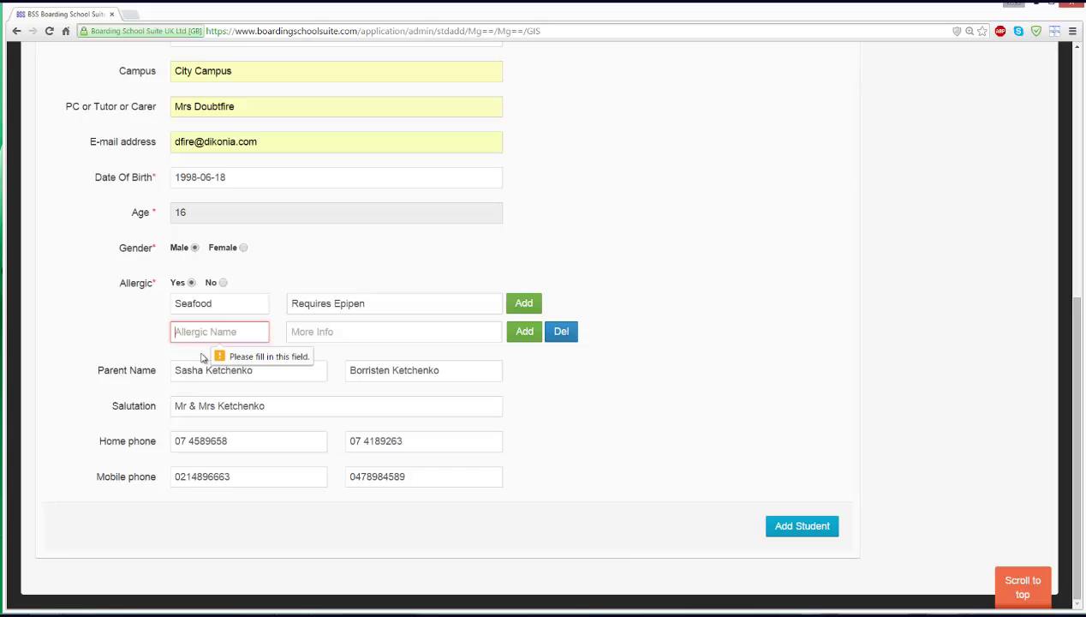
left_click(557, 330)
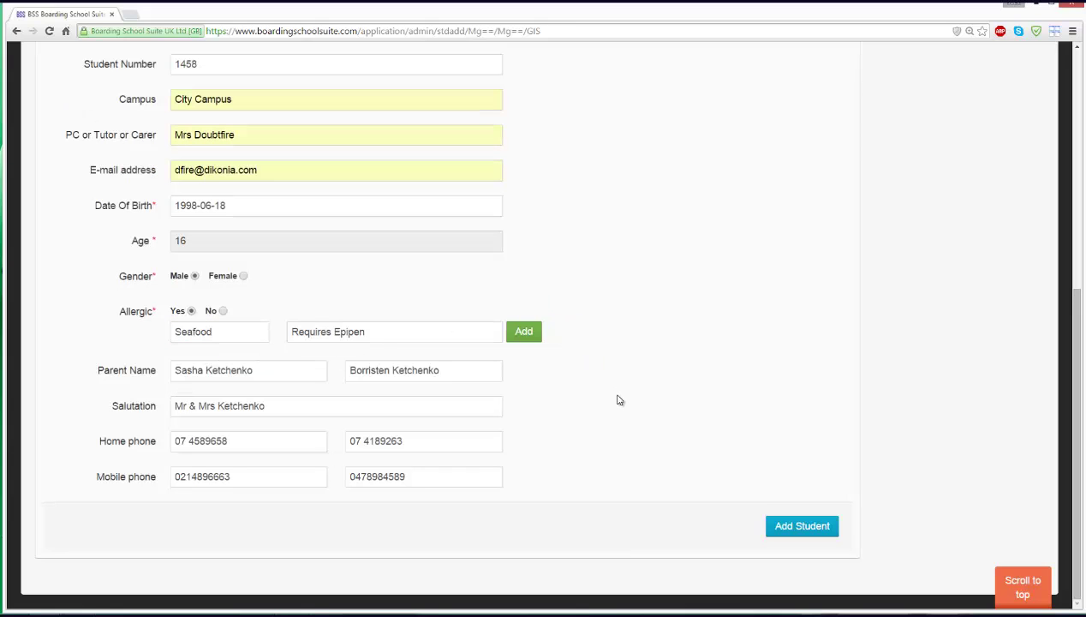
left_click(786, 526)
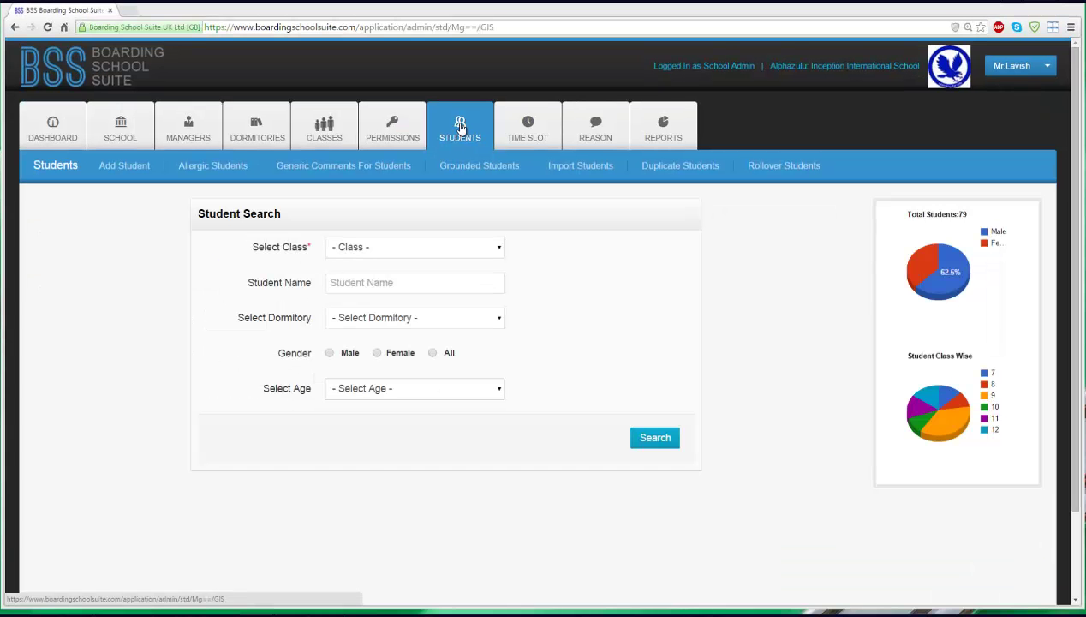
- Download the sample CSV file from the student import page and open sample_file.csv in Excel
left_click(460, 128)
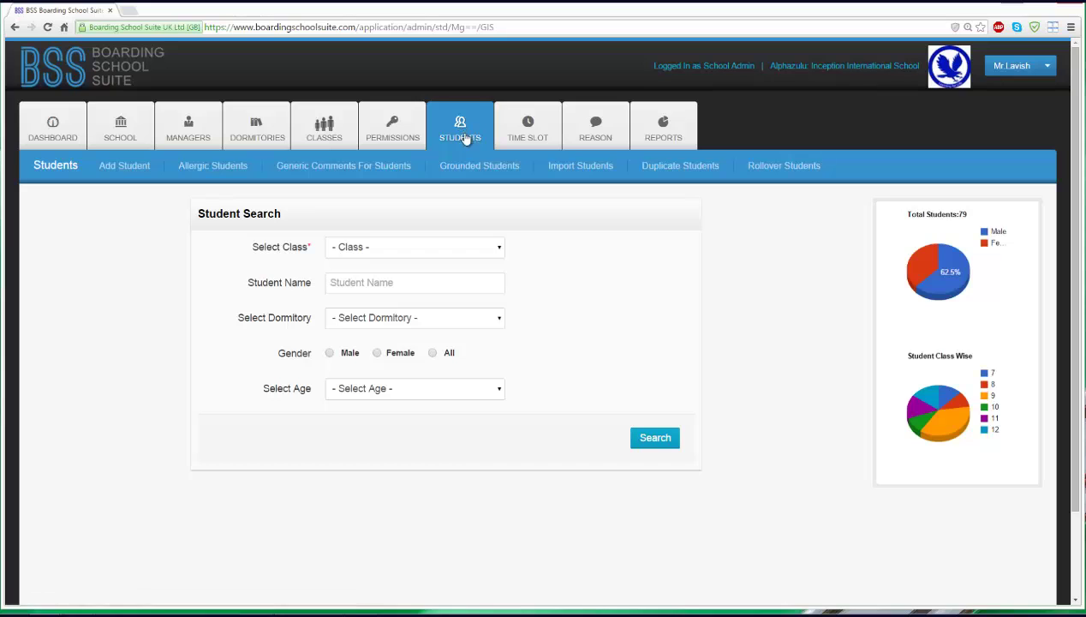
left_click(562, 170)
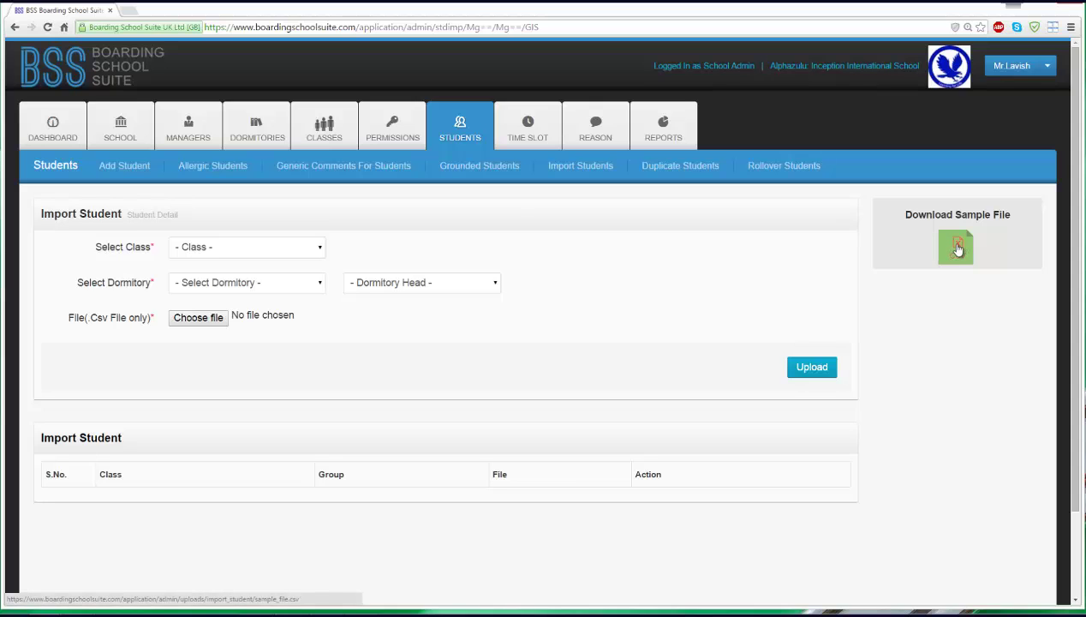
left_click(958, 249)
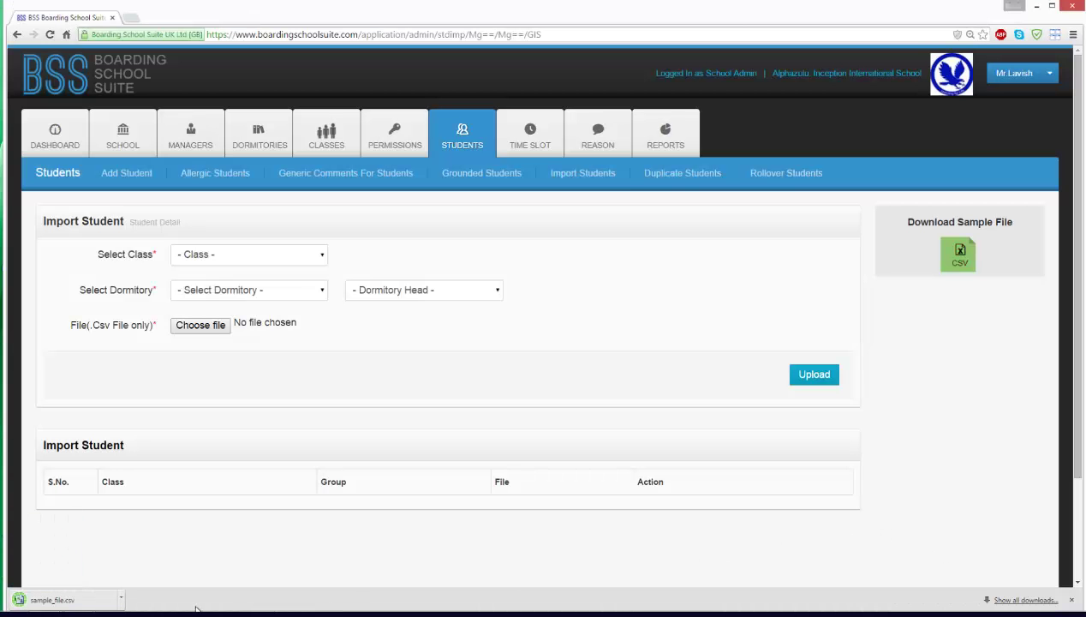
left_click(63, 602)
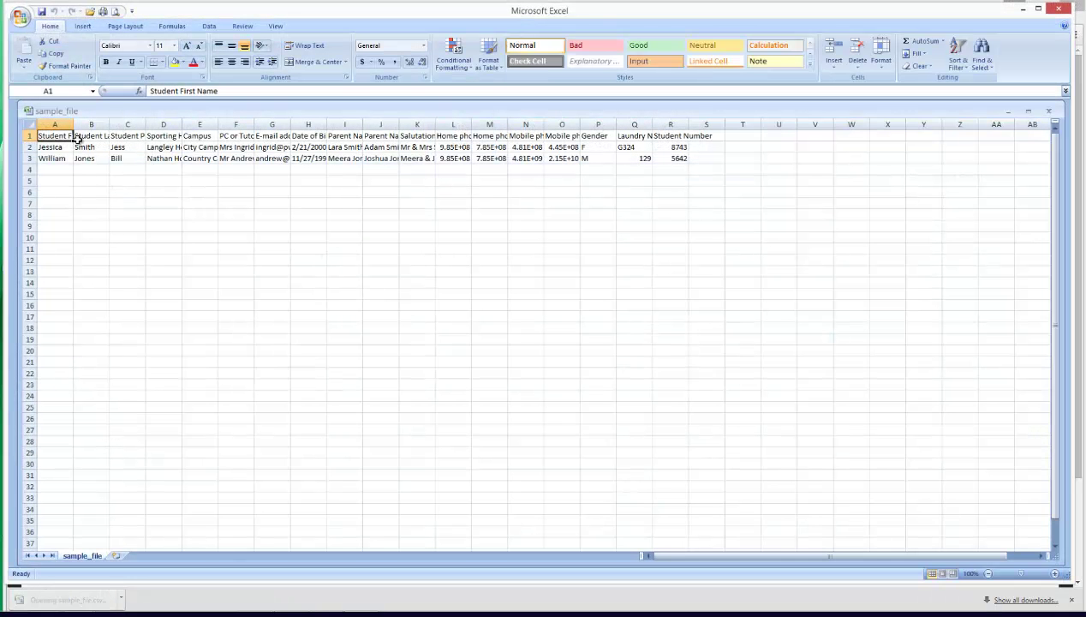
- Widen the columns of the sample student sheet so the truncated headings, names, e-mail addresses and phone numbers can be read
left_click_drag(74, 125, 175, 126)
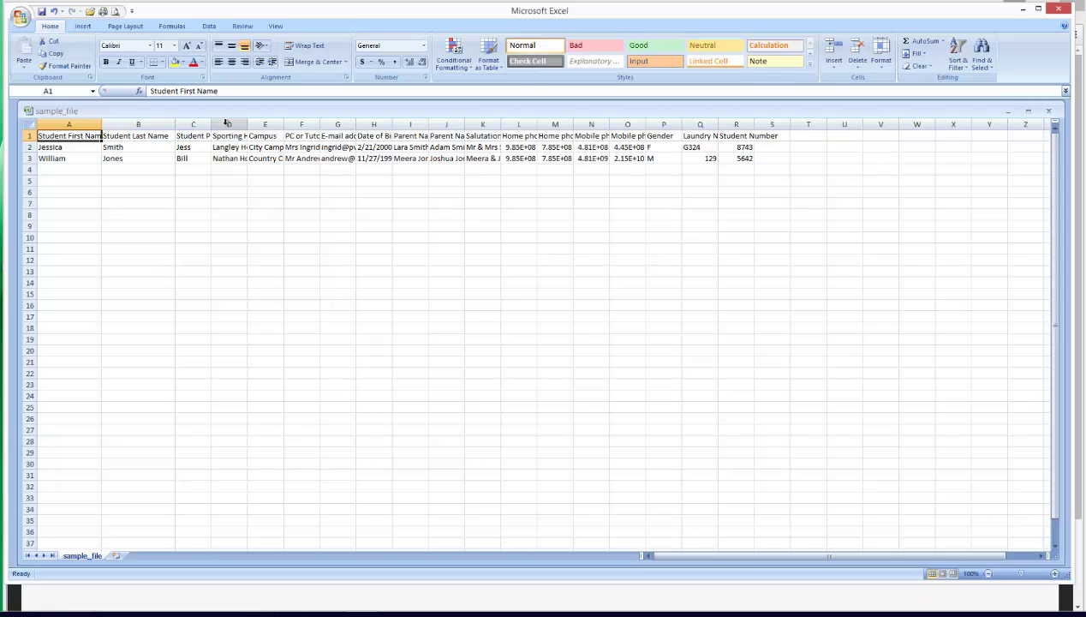
left_click_drag(211, 126, 313, 129)
left_click_drag(349, 127, 580, 129)
left_click_drag(616, 126, 859, 128)
left_click_drag(896, 126, 902, 129)
left_click_drag(939, 127, 951, 128)
left_click_drag(985, 127, 995, 128)
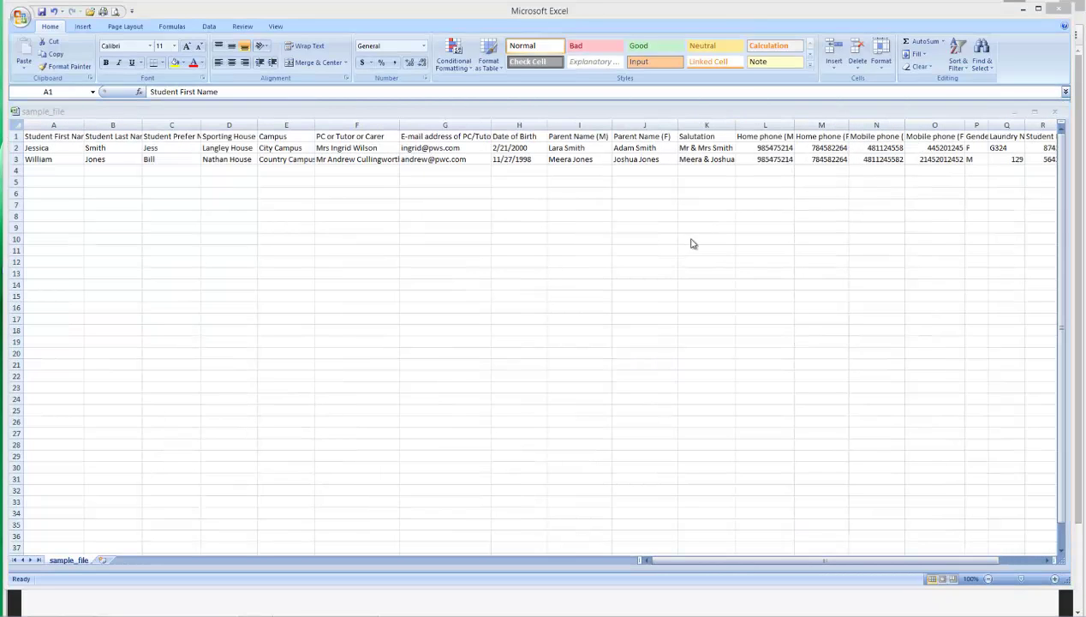
- Save a copy of the sample file as ApaloosaGirls Dorm Yr8 in the StudentCSV files folder, keeping the CSV format
left_click(18, 17)
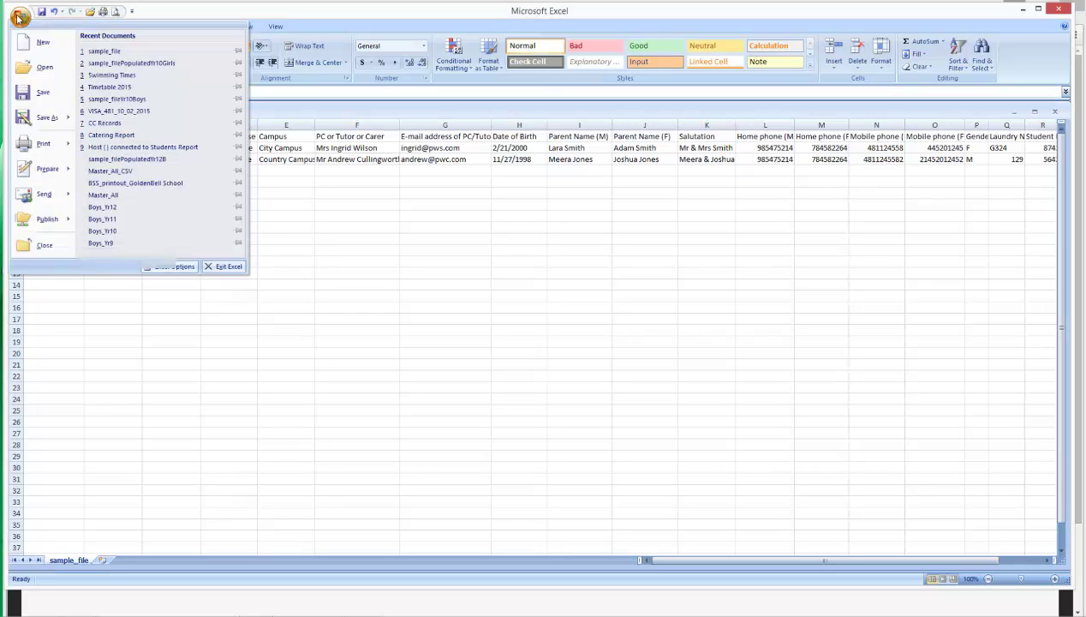
left_click(38, 119)
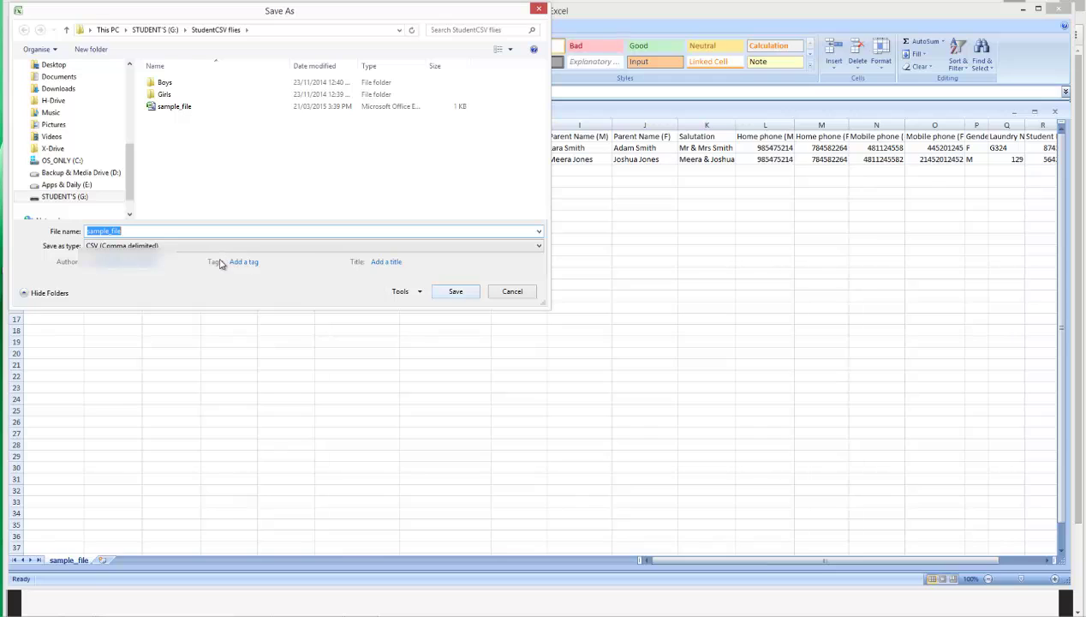
type("ApaloosaGirls Dorm Yr8")
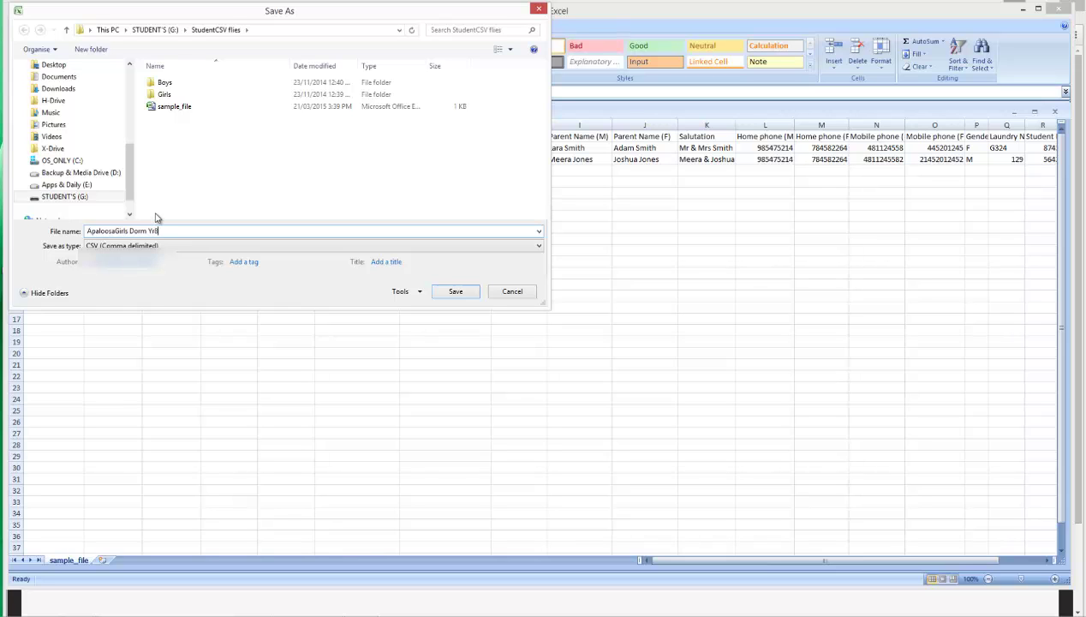
left_click(457, 292)
left_click(495, 352)
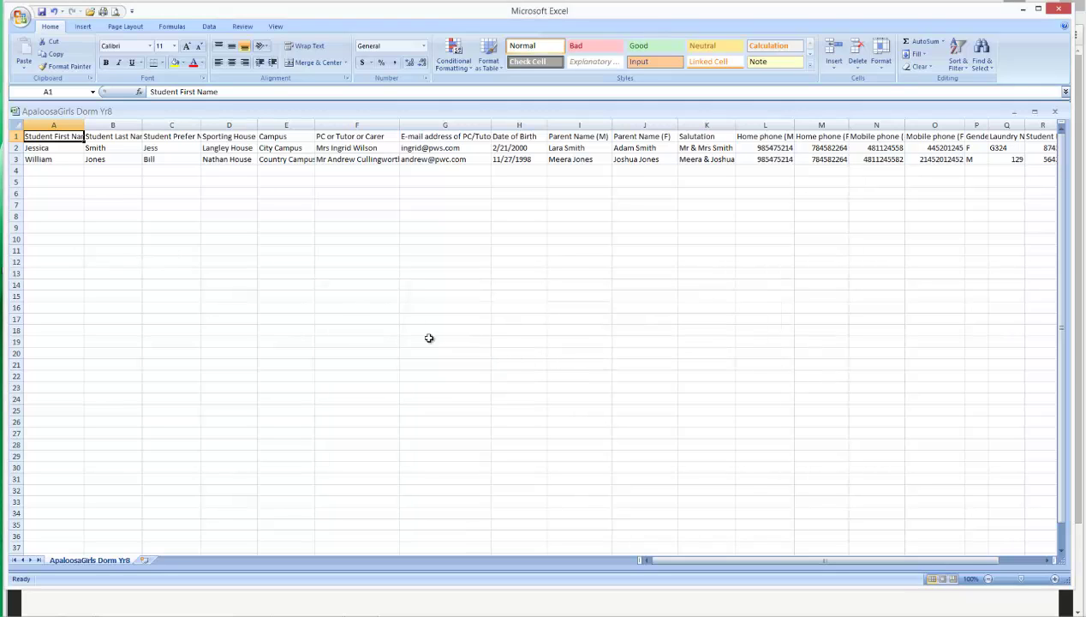
- Save another copy of the sheet as ApaloosaGirls Dorm Yr9, keeping the CSV (Comma delimited) format
left_click(18, 16)
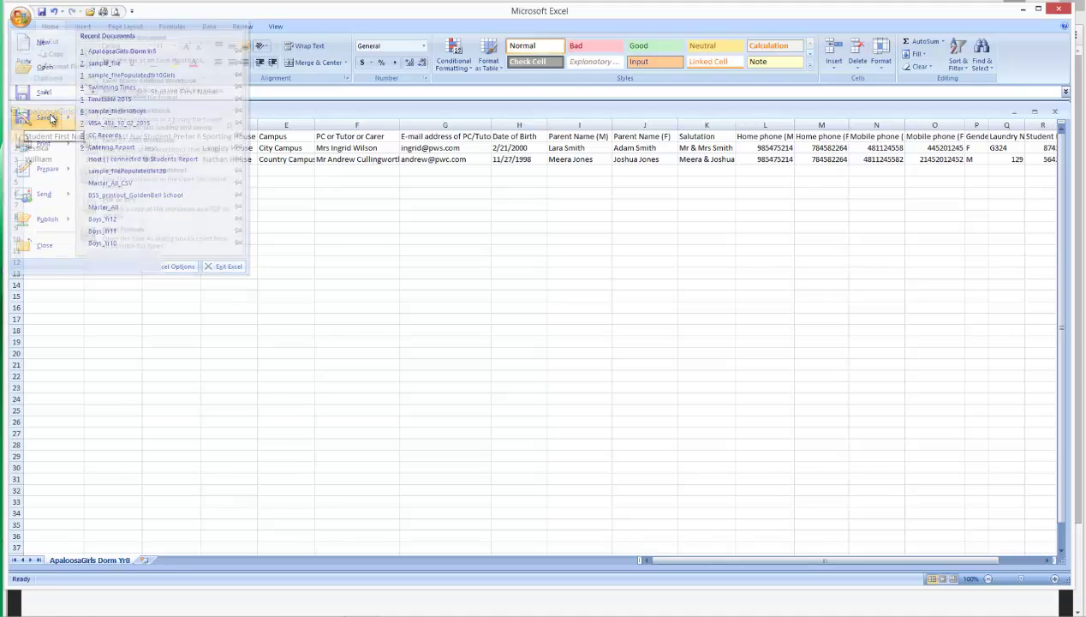
left_click(49, 117)
left_click(201, 231)
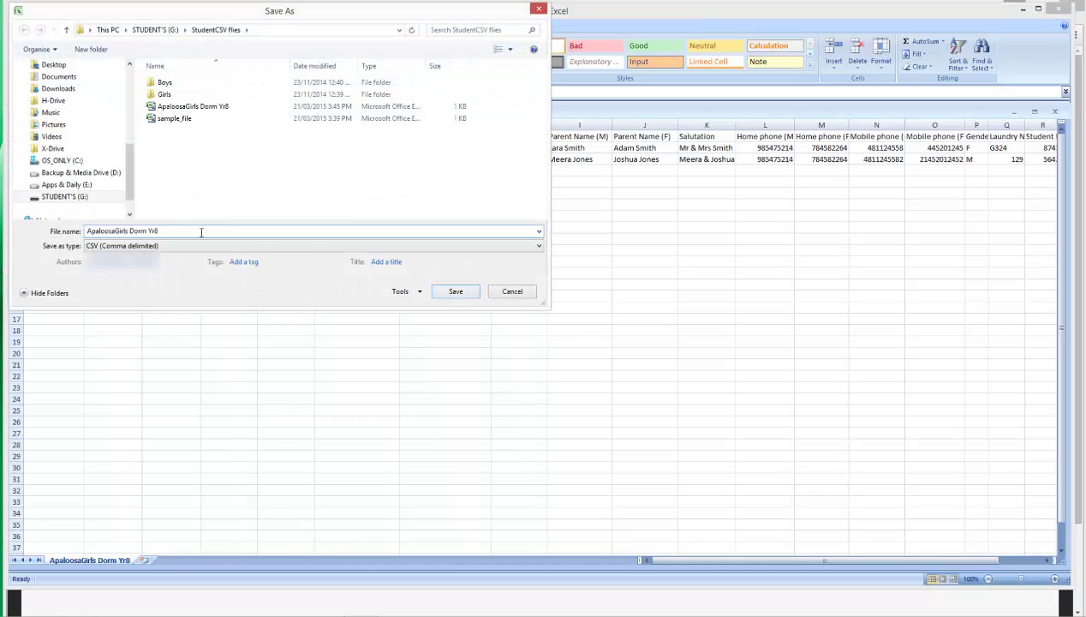
key("BackSpace")
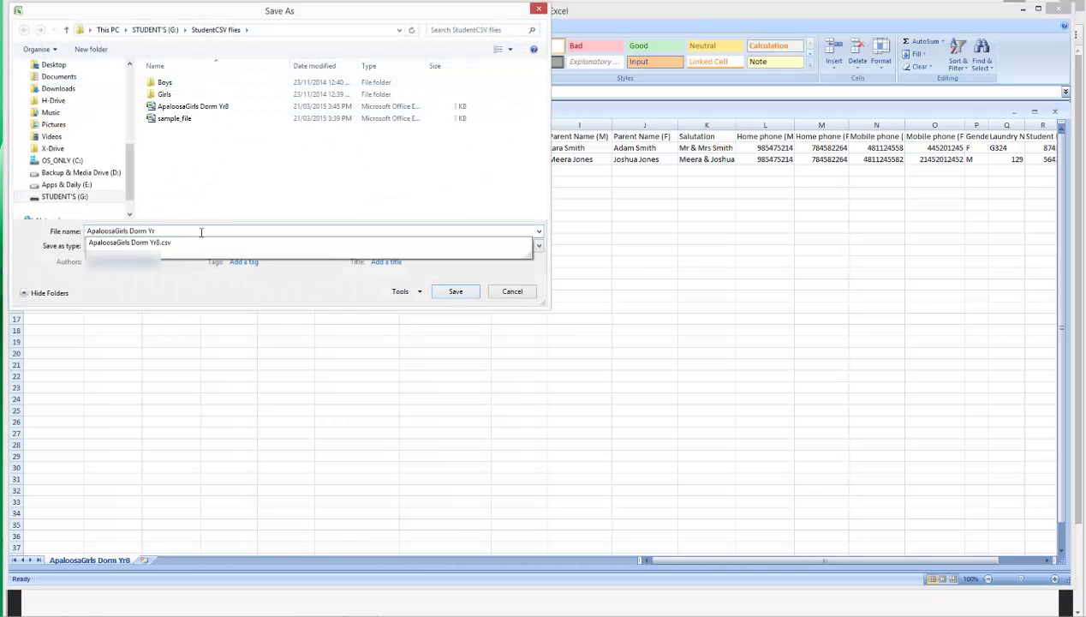
type("8")
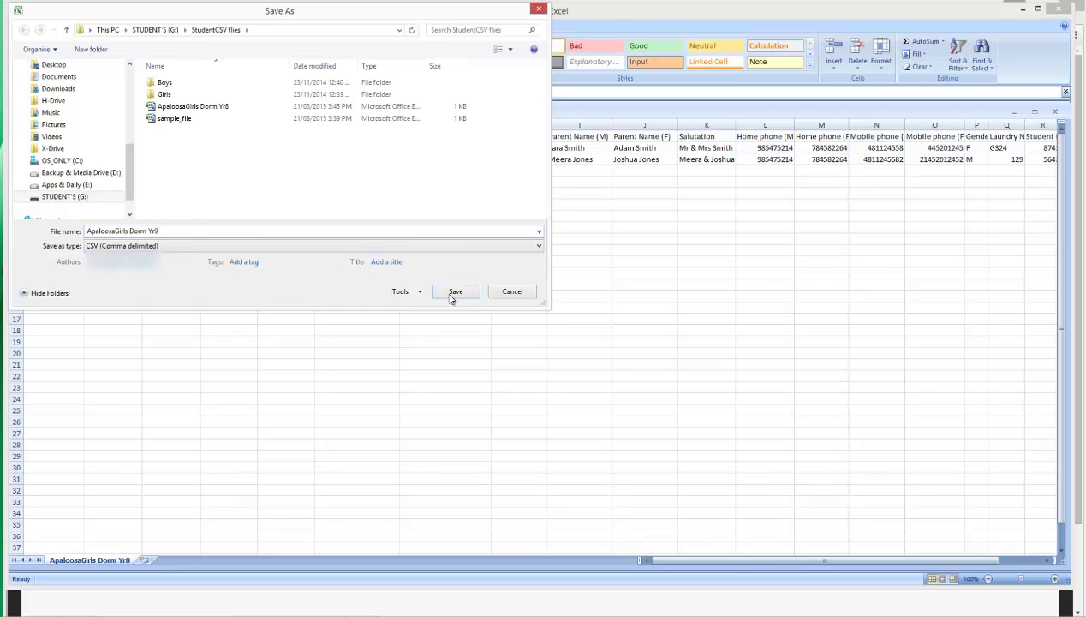
left_click(454, 293)
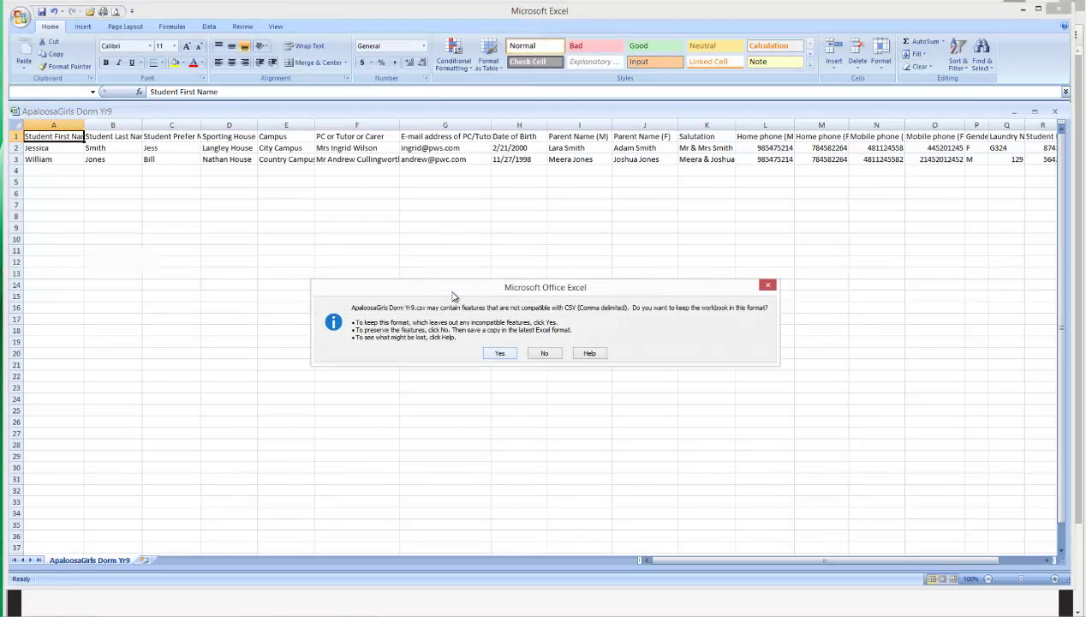
key("Return")
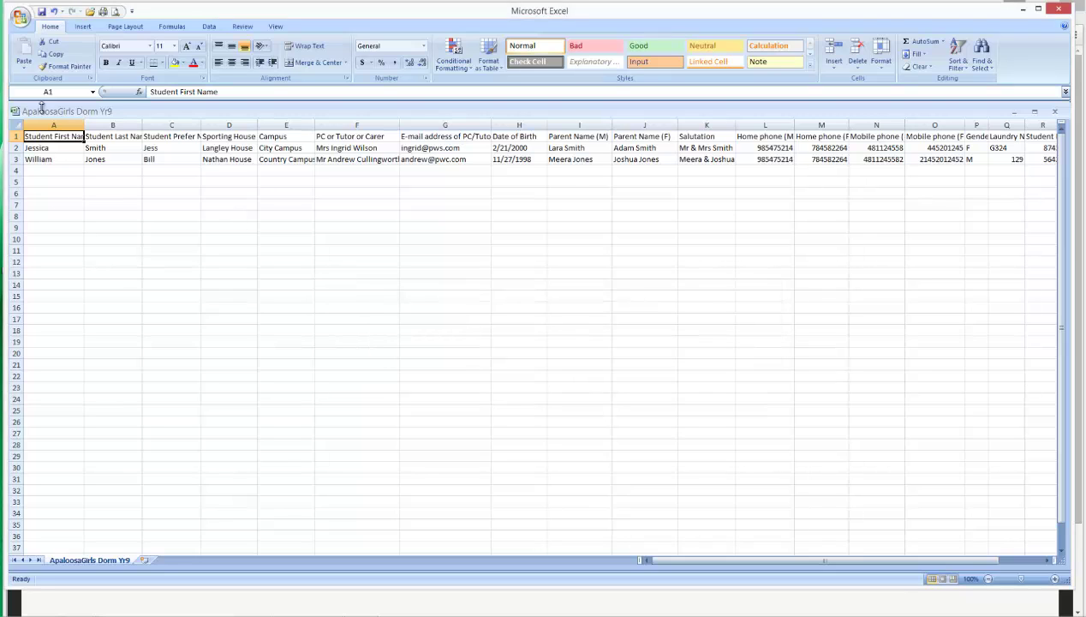
- Save a further copy of the sheet as ApaloosaGirls Dorm Yr10 in CSV (Comma delimited) format
left_click(21, 16)
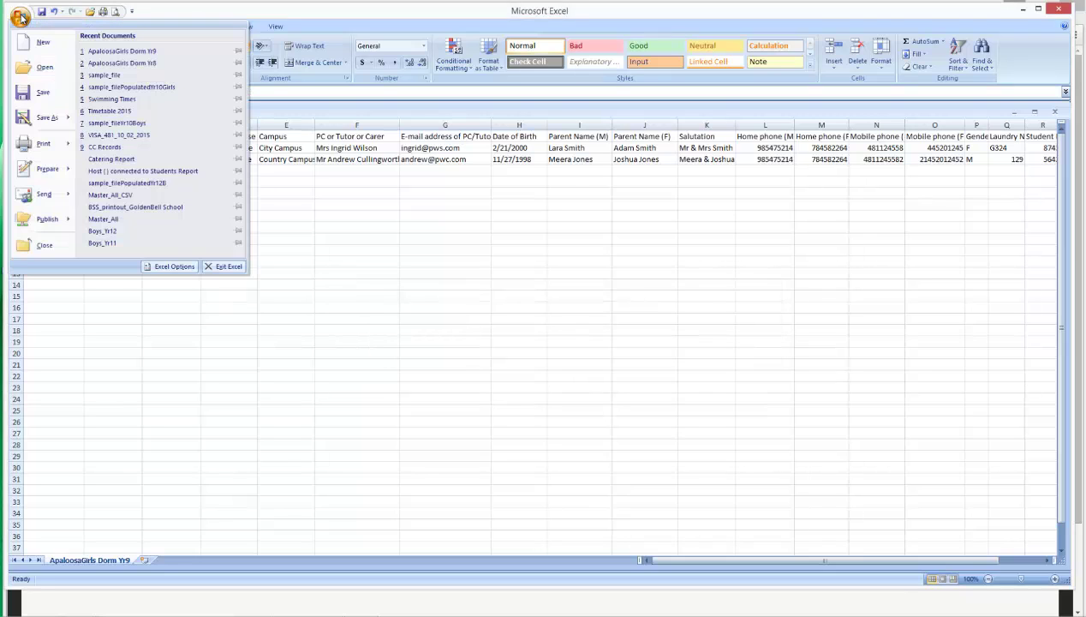
left_click(48, 117)
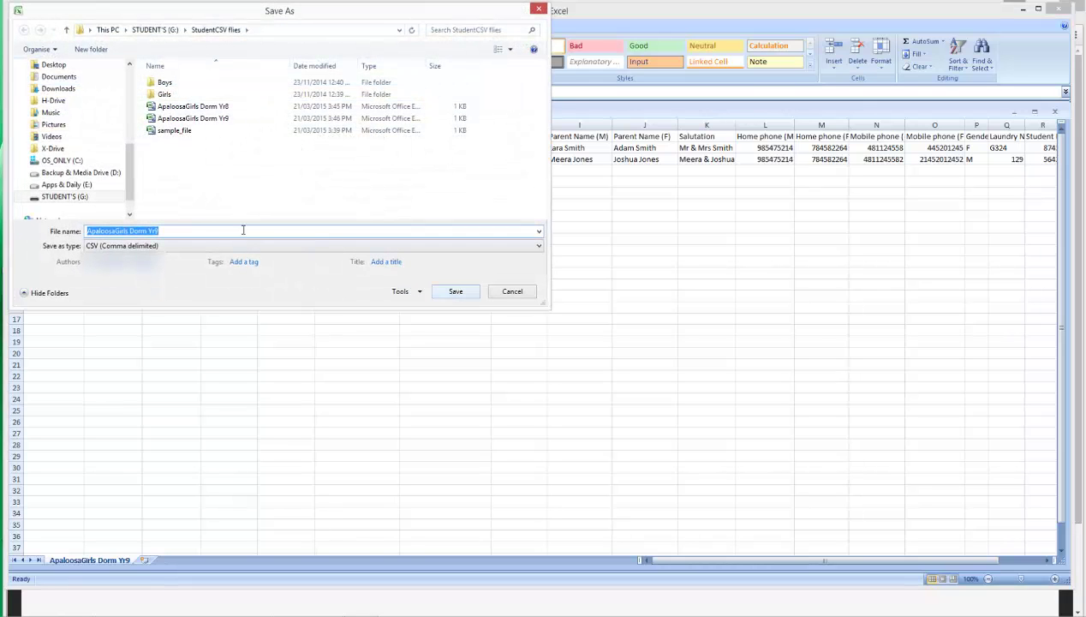
left_click(214, 231)
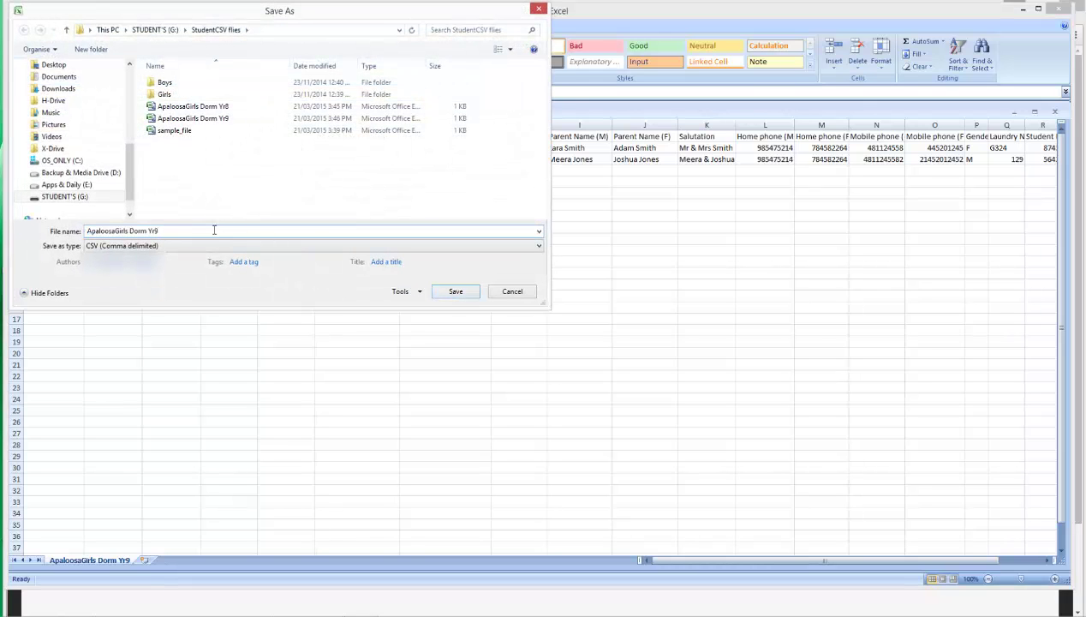
key("BackSpace")
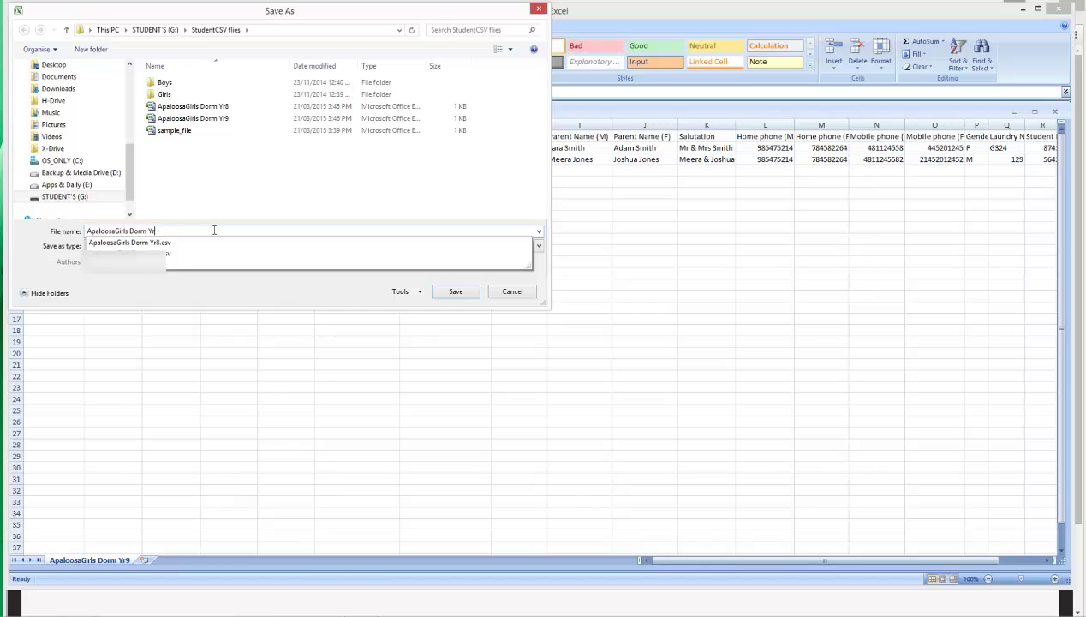
type("10")
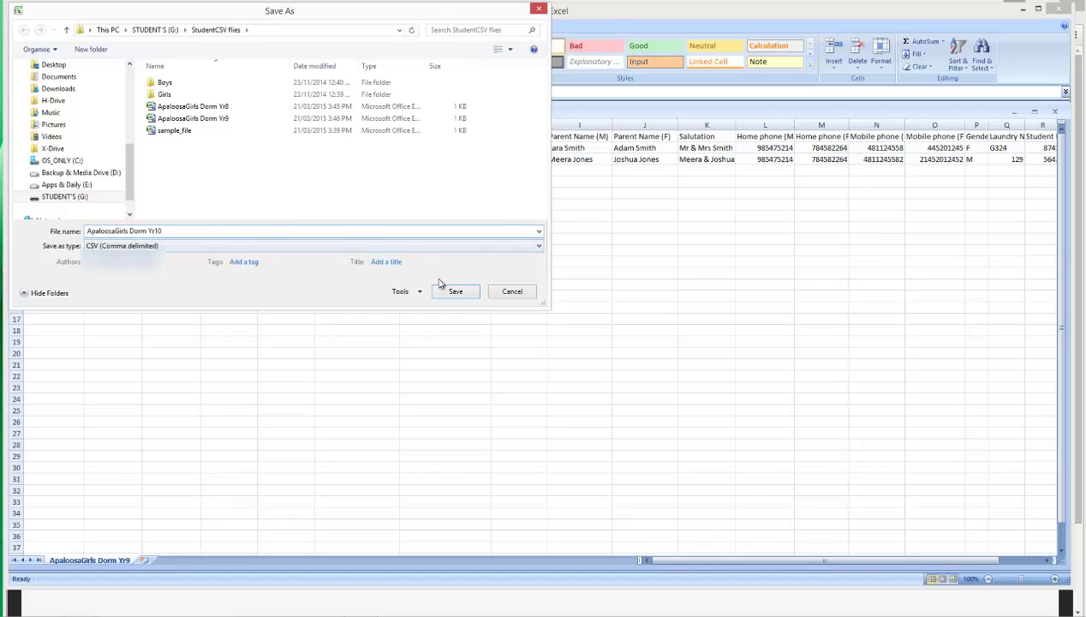
left_click(452, 291)
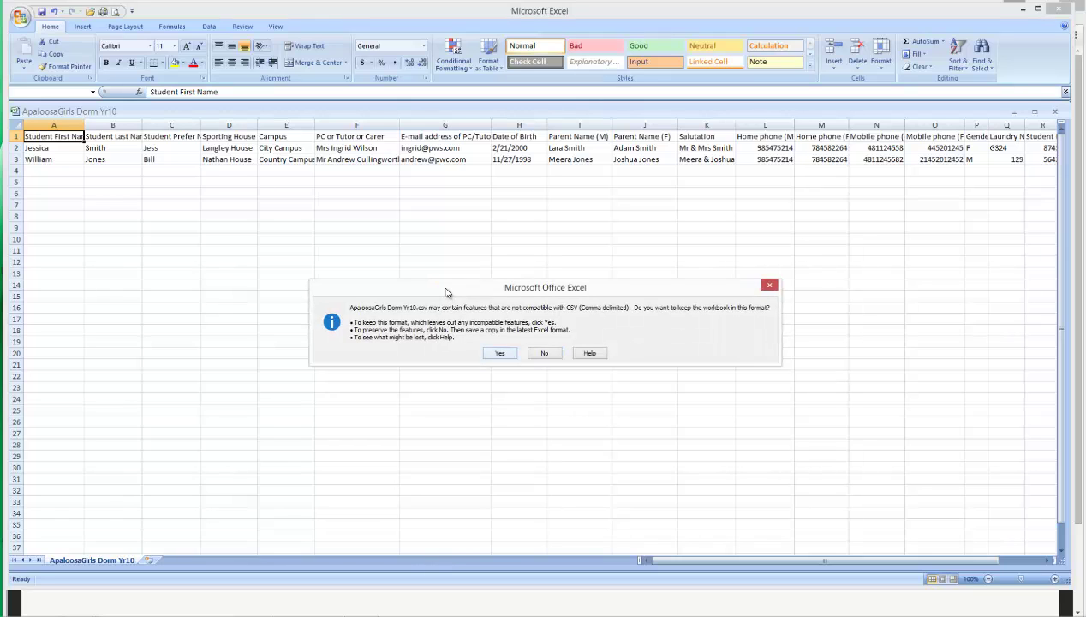
left_click(499, 353)
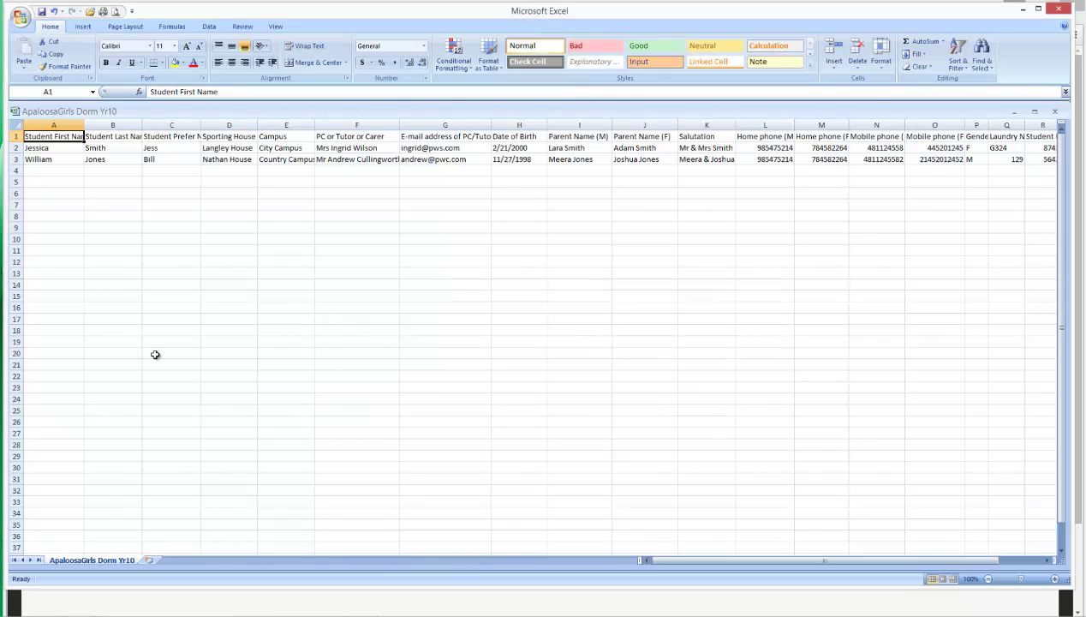
- Save a copy of the sheet for the boys' dormitory as WindsorBoys Dorm Yr8, keeping the CSV format
left_click(20, 17)
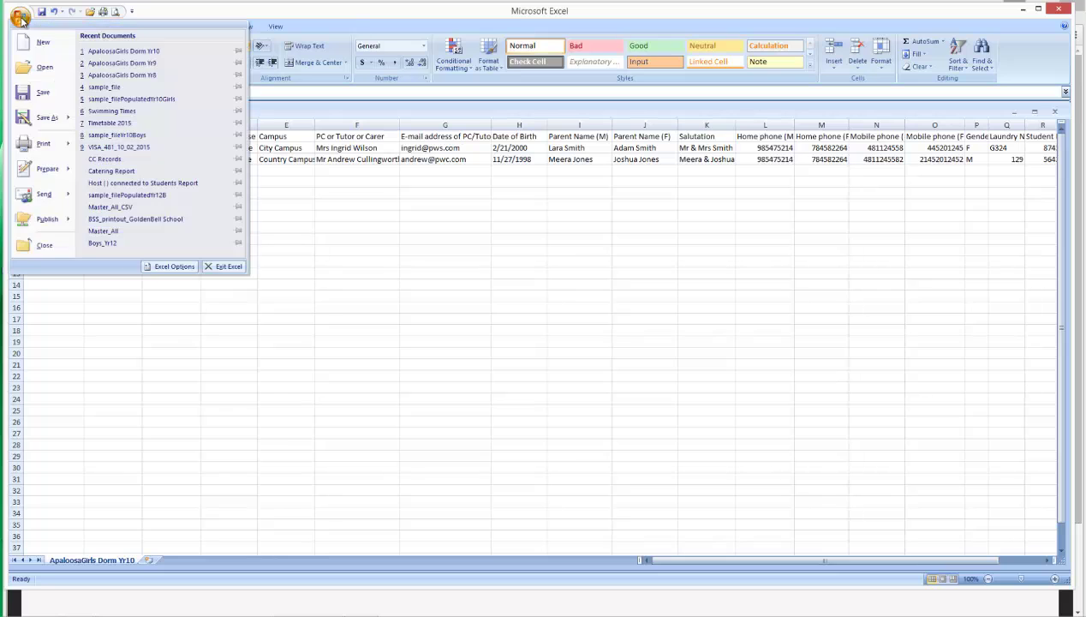
left_click(45, 118)
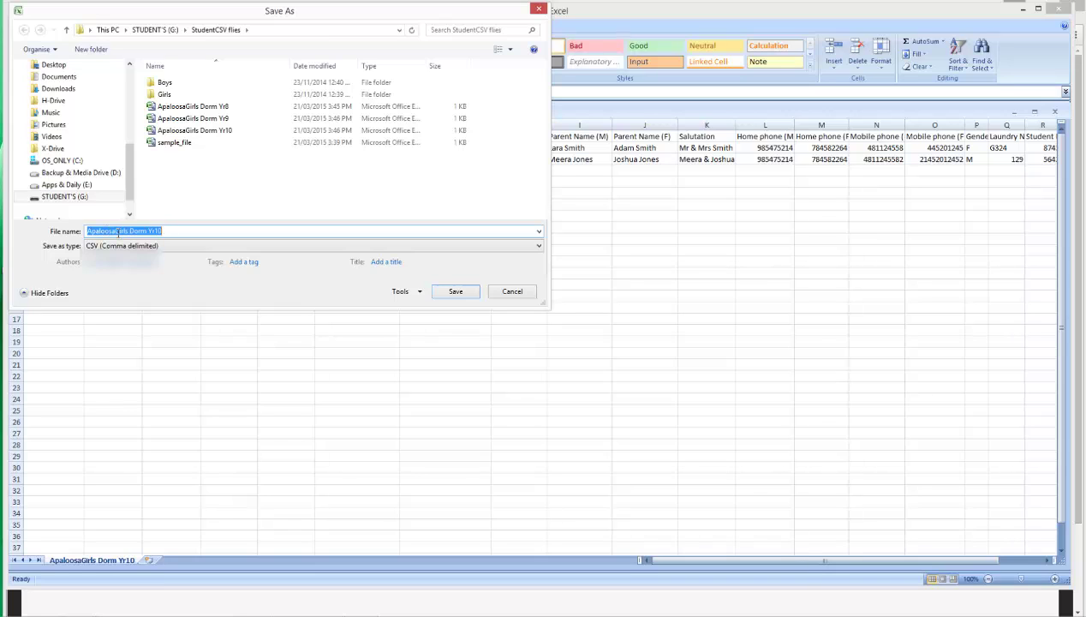
left_click(115, 230)
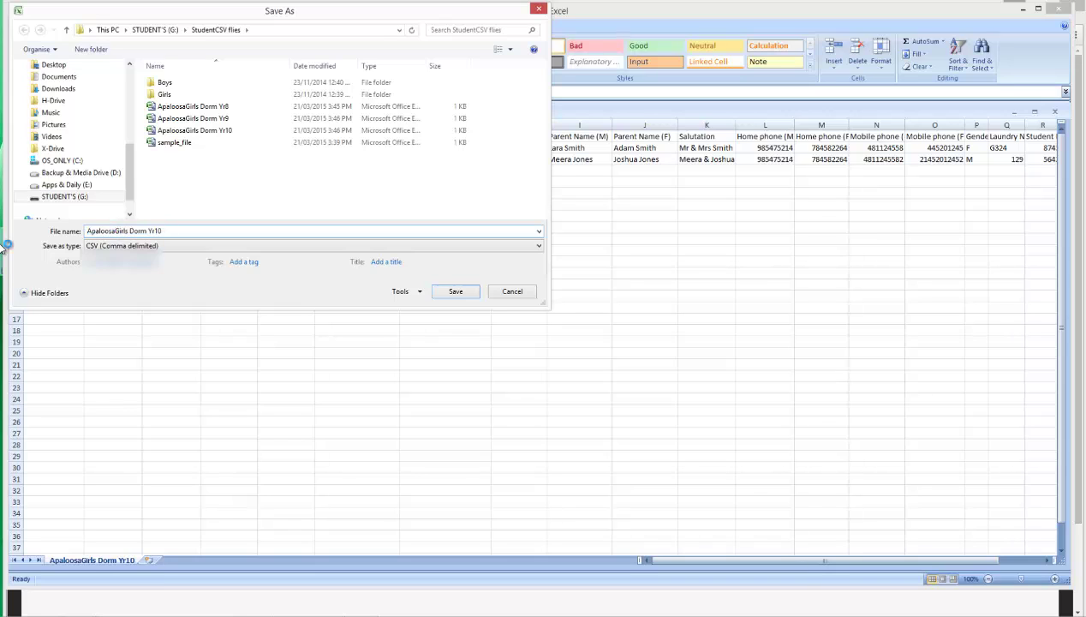
key("BackSpace")
key("BackSpace")
key("BackSpace")
key("BackSpace")
key("BackSpace")
key("BackSpace")
key("BackSpace")
key("BackSpace")
type("Windsor")
key("BackSpace")
key("BackSpace")
key("BackSpace")
key("BackSpace")
key("BackSpace")
type("Boys Dorm Yr8")
left_click(456, 291)
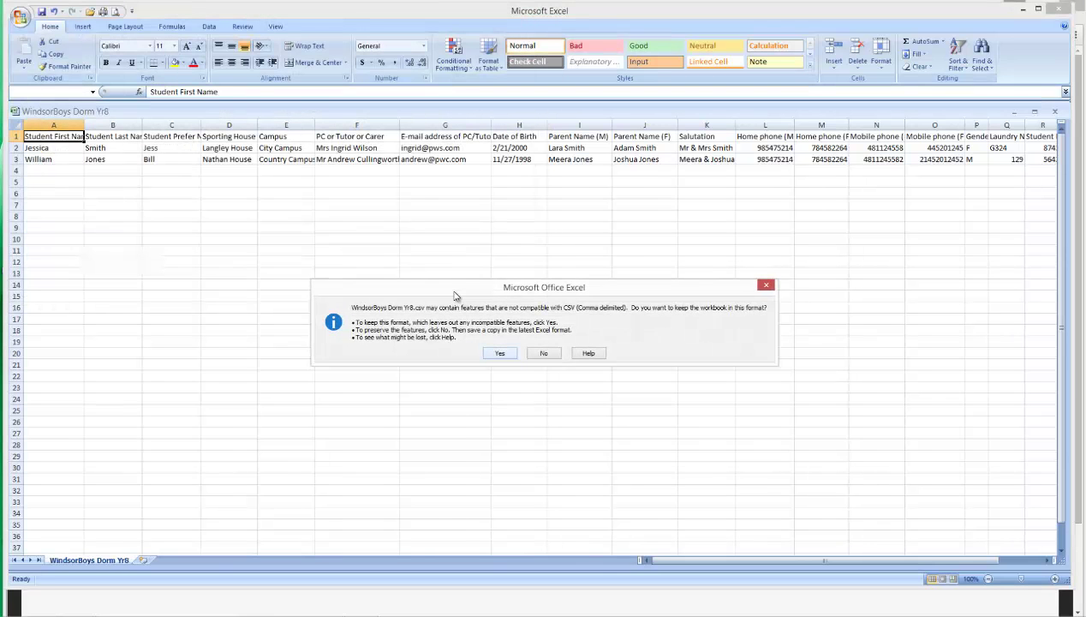
key("Return")
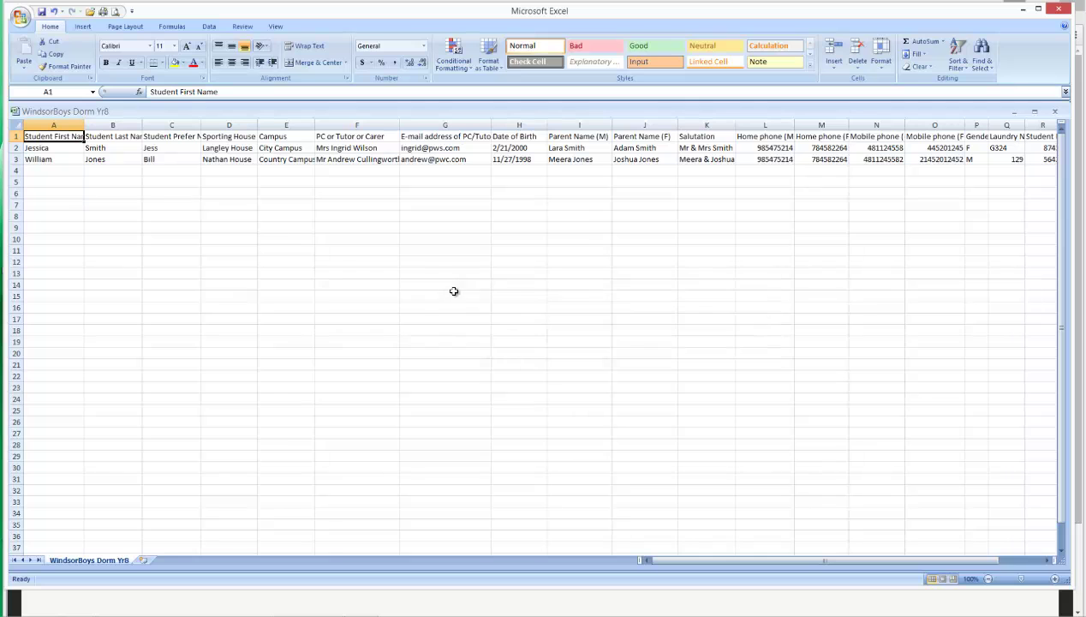
- Save the next boys' dormitory copy as WindsorBoys Dorm Yr9 in CSV (Comma delimited) format
left_click(19, 17)
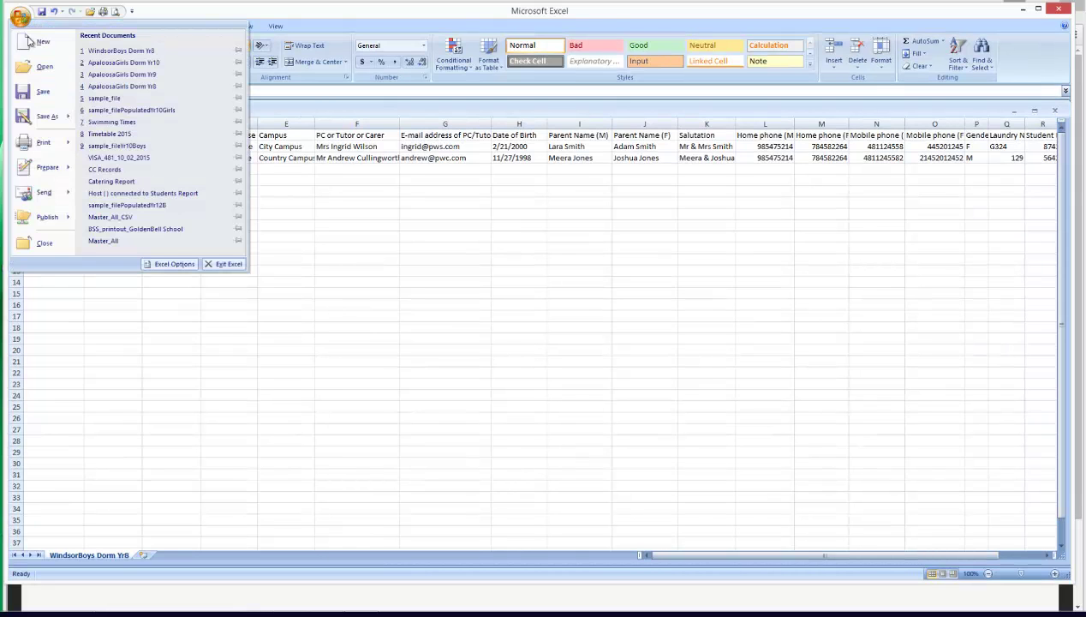
left_click(43, 114)
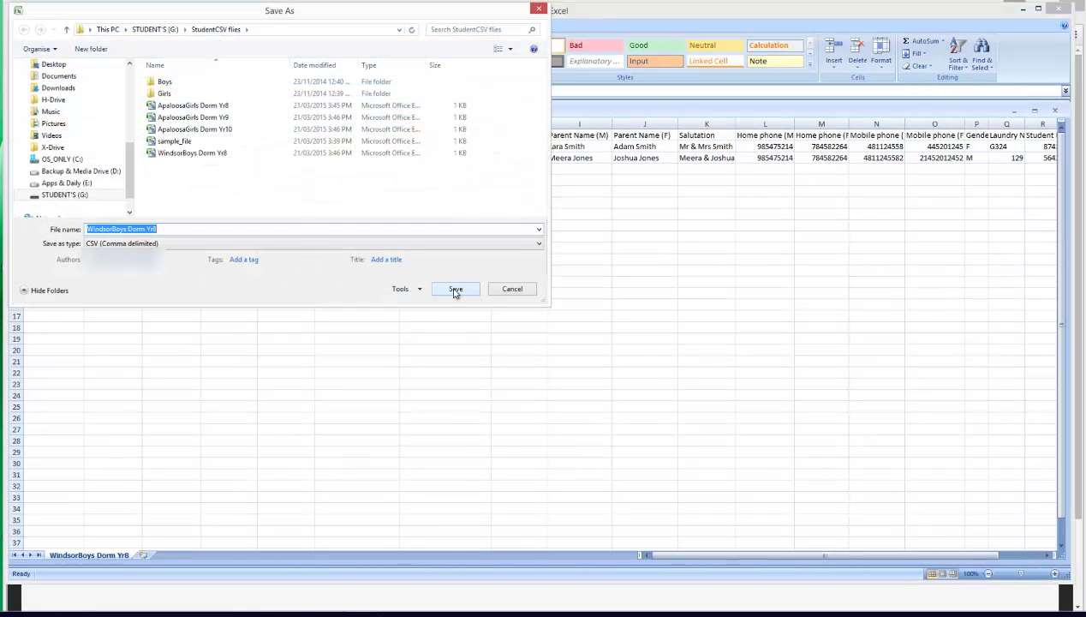
left_click(167, 227)
key("BackSpace")
type("9")
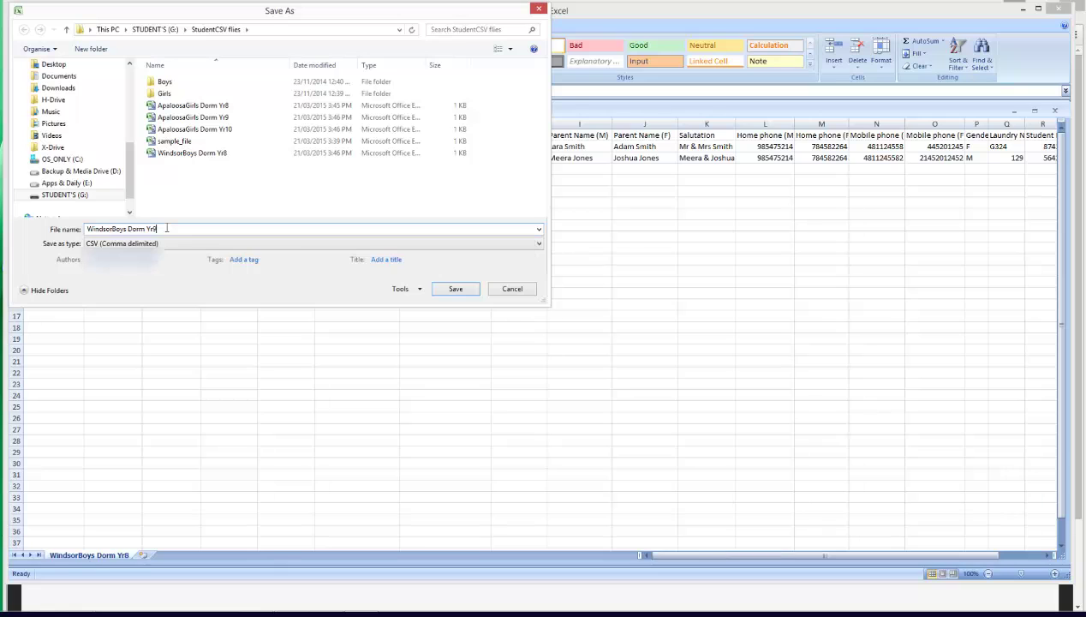
left_click(455, 290)
left_click(497, 348)
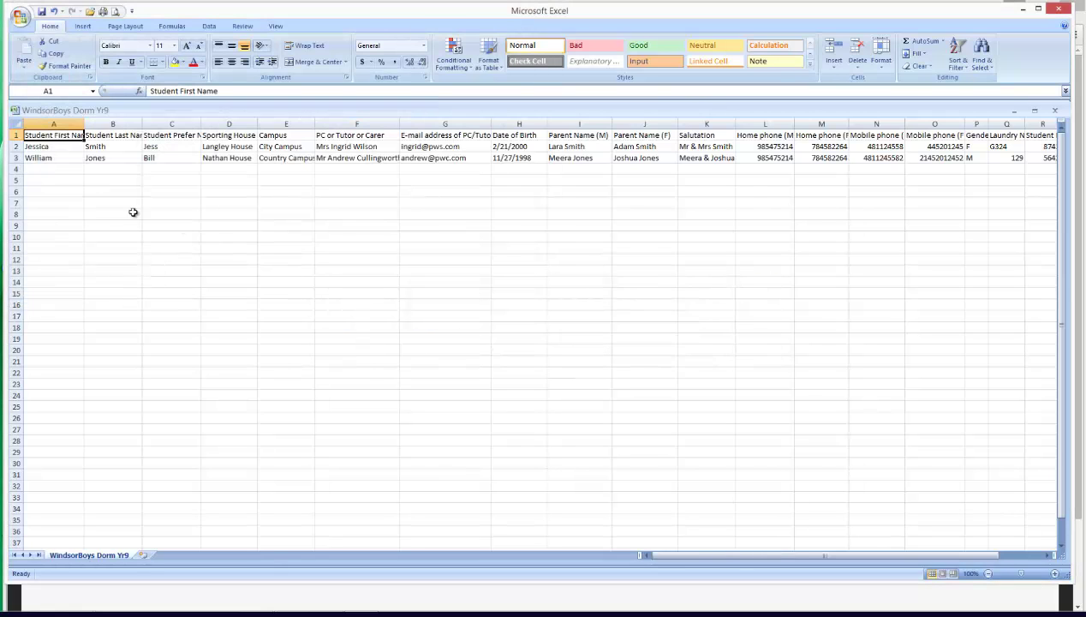
- Save the last boys' dormitory copy as WindsorBoys Dorm Yr10, keeping the CSV format, and close the workbook
left_click(19, 16)
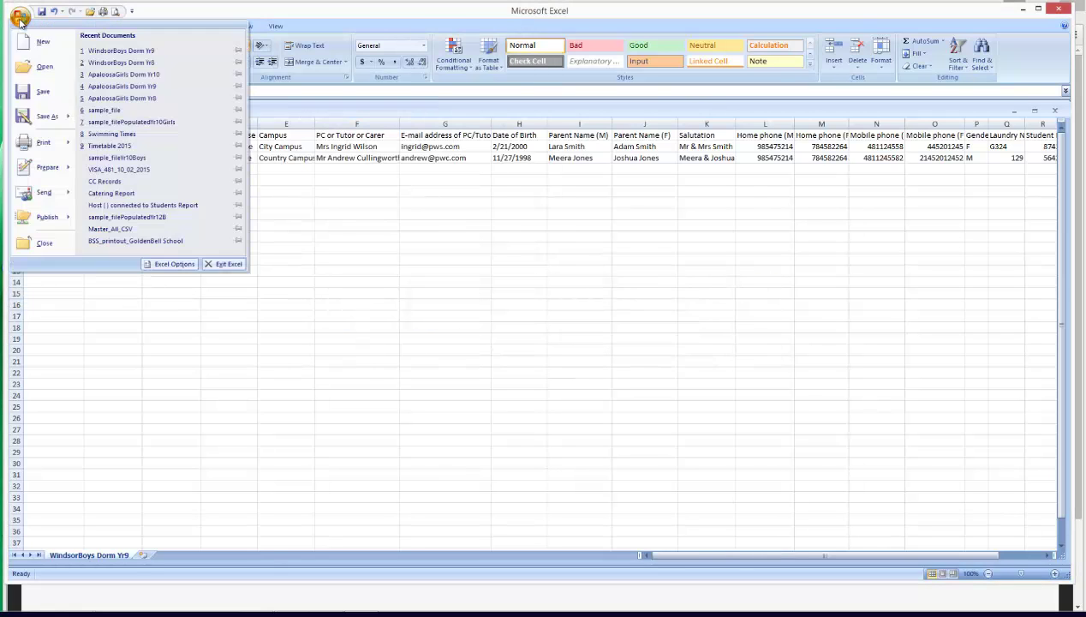
left_click(47, 116)
left_click(445, 230)
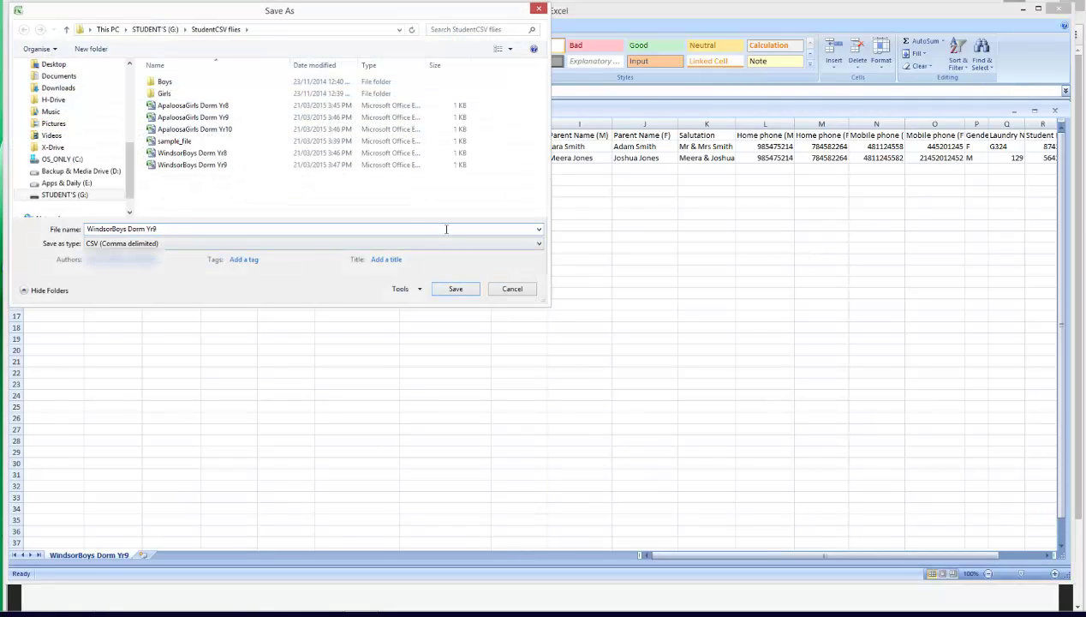
key("BackSpace")
left_click(456, 289)
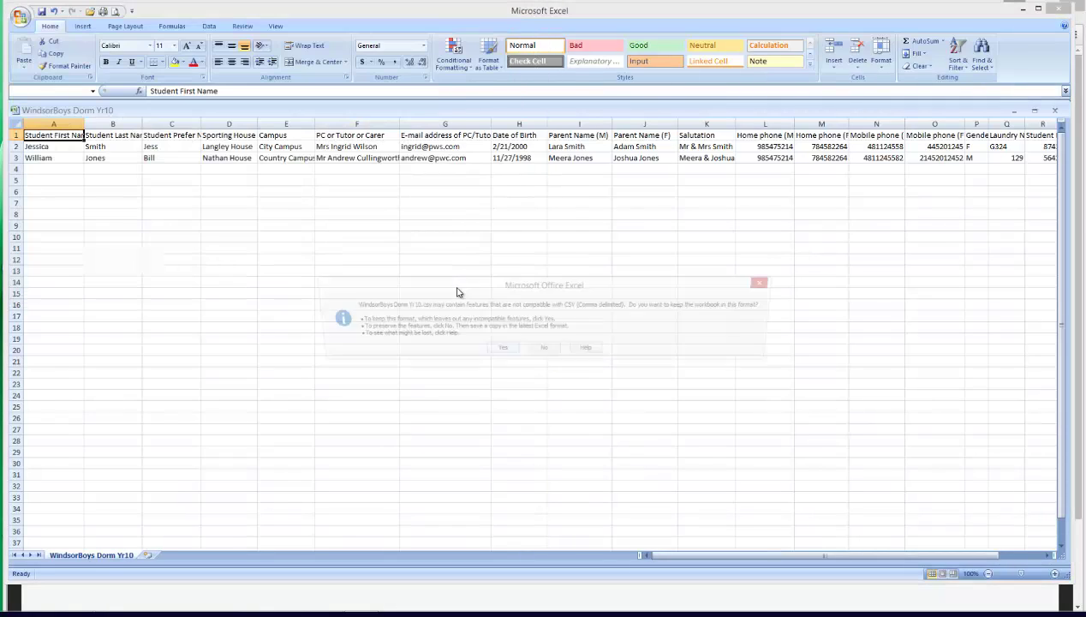
left_click(498, 347)
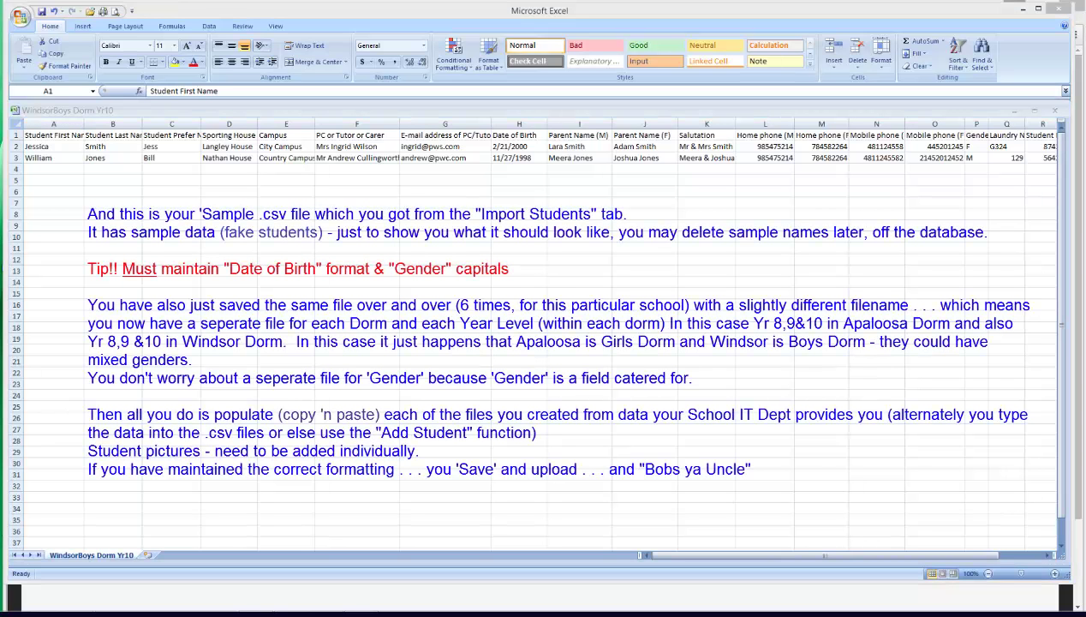
left_click(1055, 112)
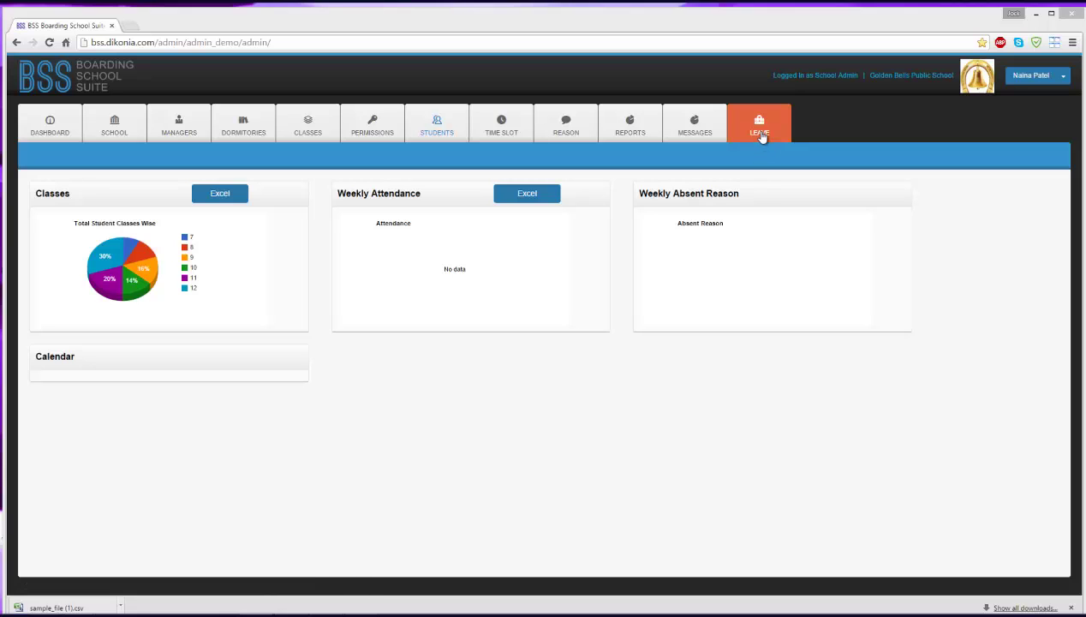
- Start a new leave request in the Leave module and search for class 8 students in the Faith Residence dormitory
left_click(760, 130)
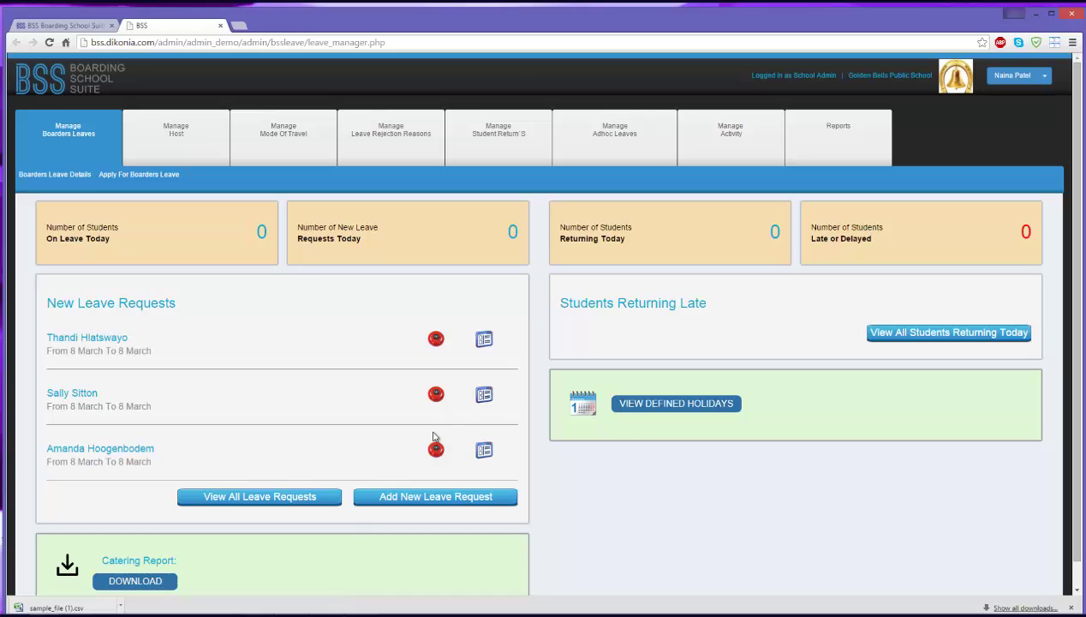
left_click(416, 500)
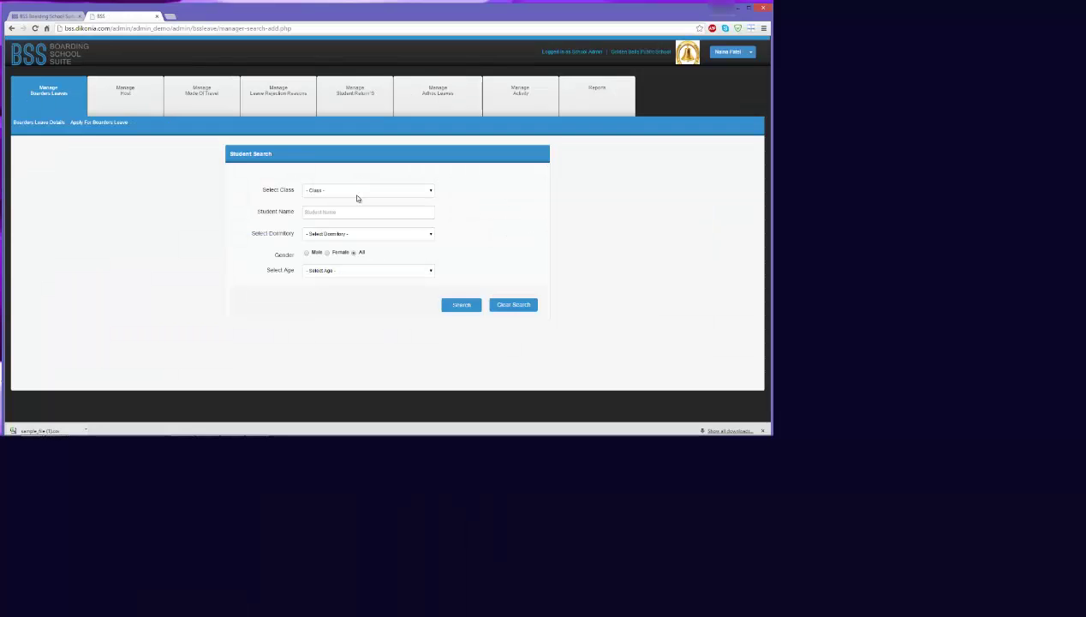
left_click(496, 273)
left_click(498, 302)
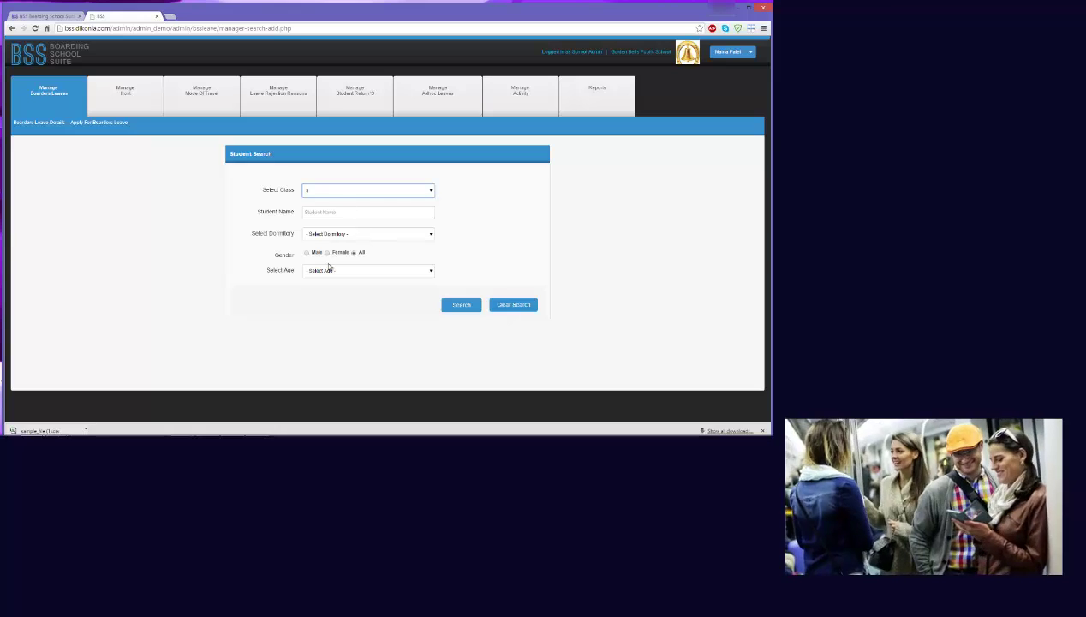
left_click(327, 233)
left_click(327, 249)
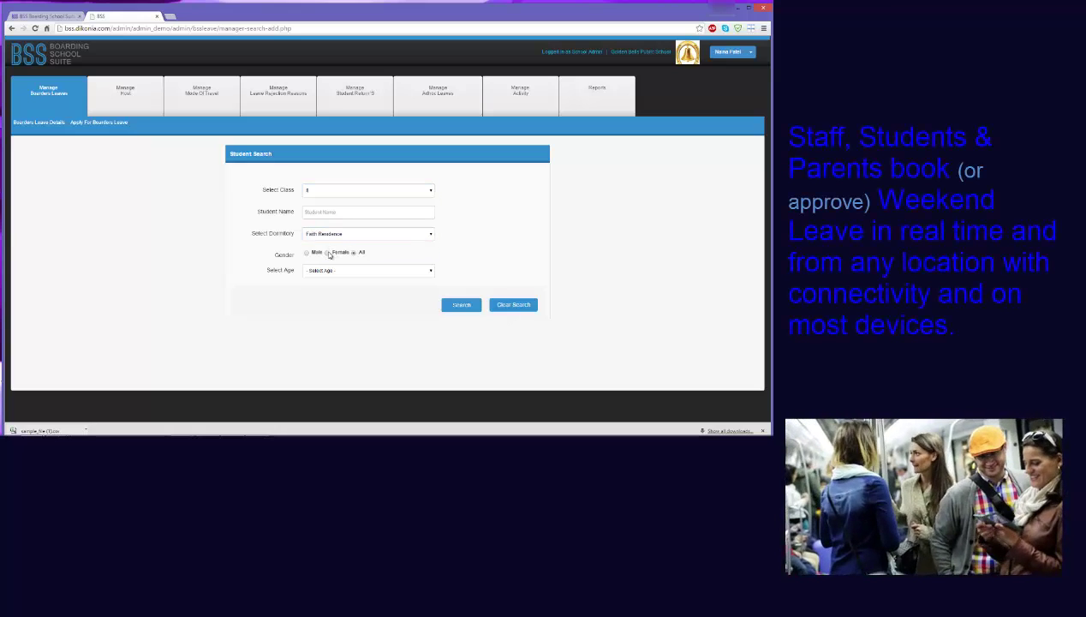
left_click(461, 304)
scroll(461, 309, "down", 2)
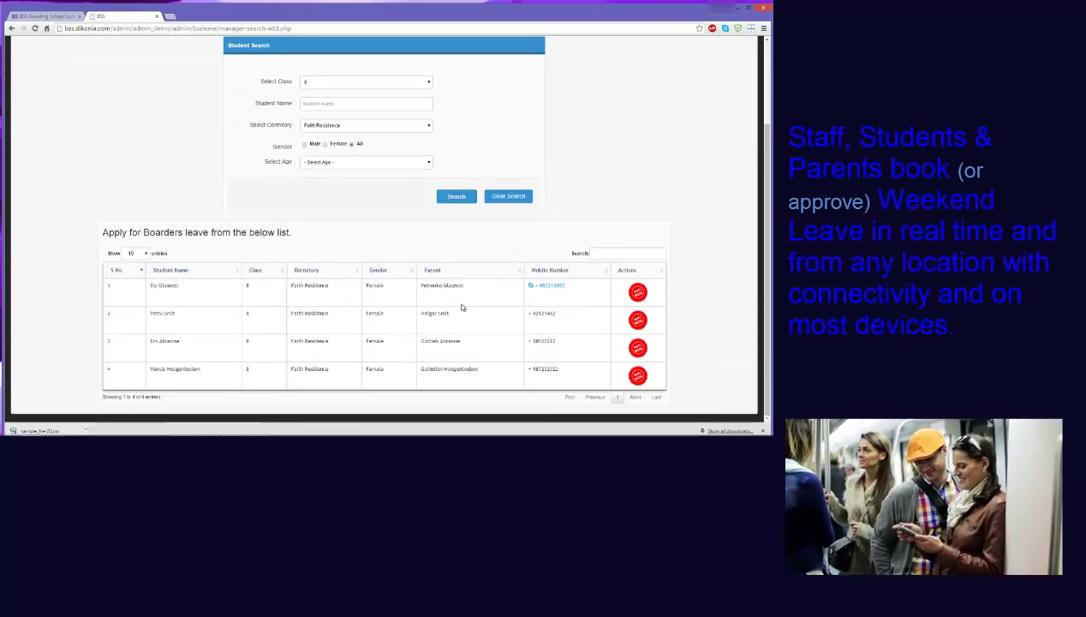
- Open the leave application for the second listed student and choose an approved host
left_click(637, 319)
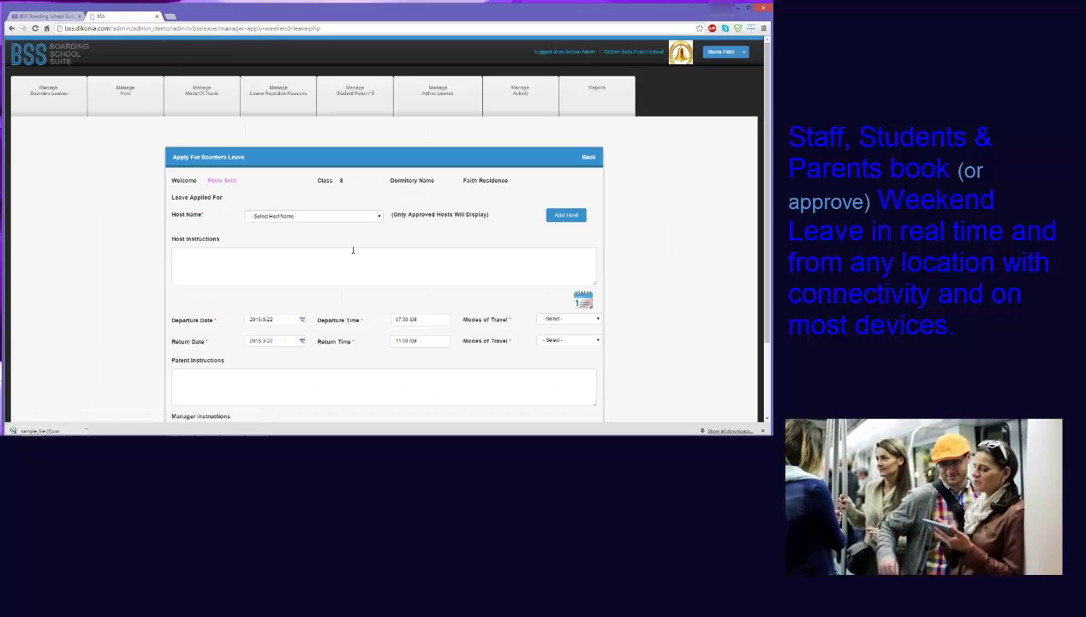
left_click(334, 222)
left_click(335, 234)
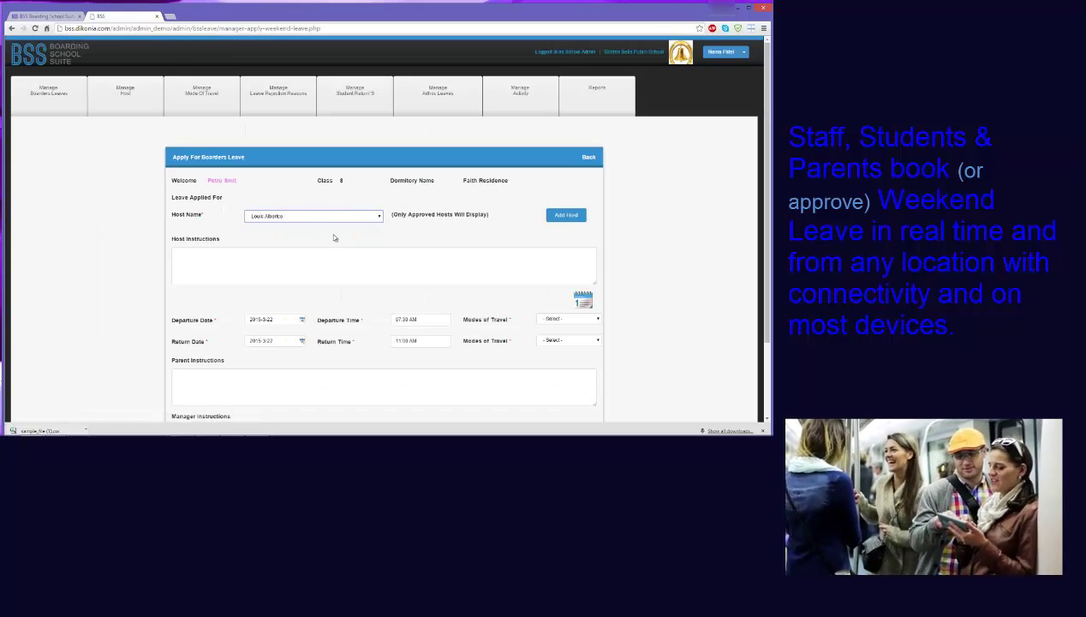
- Set the departure date to 2015-03-22 with Host Car as the mode of travel
left_click(282, 319)
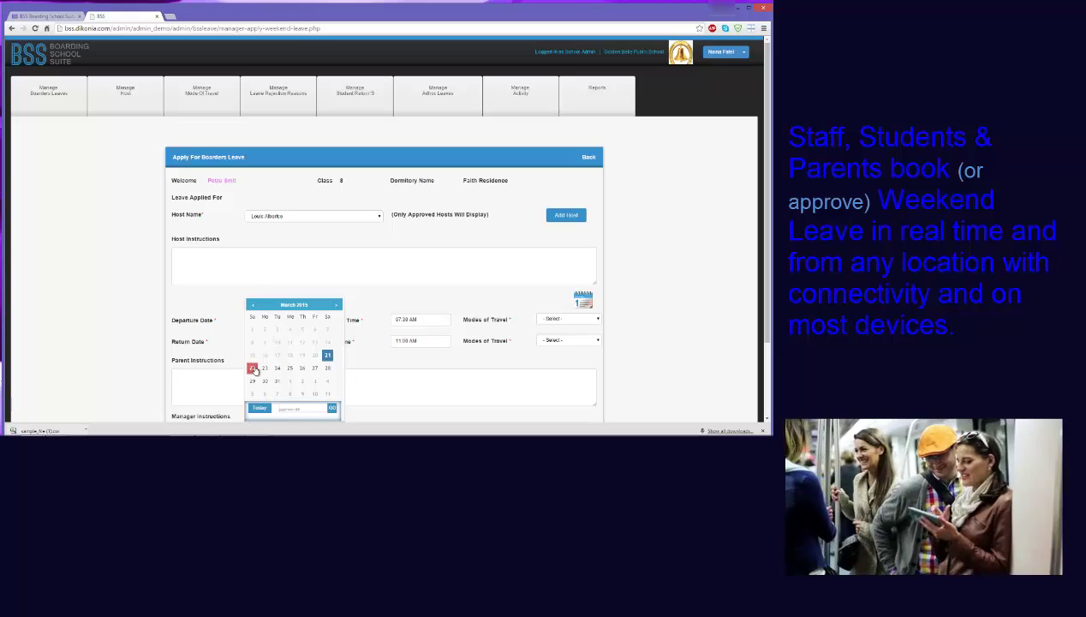
left_click(277, 360)
left_click(540, 317)
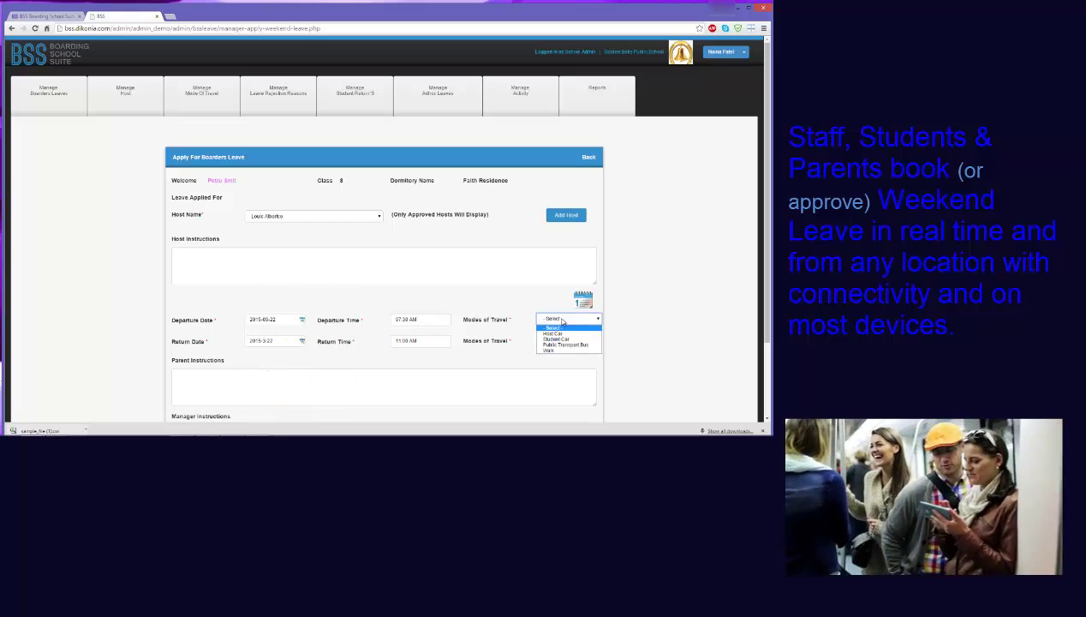
left_click(548, 331)
- Set the return to 2015-03-23 at 09:00 PM with Host Car as the mode of travel
left_click(278, 341)
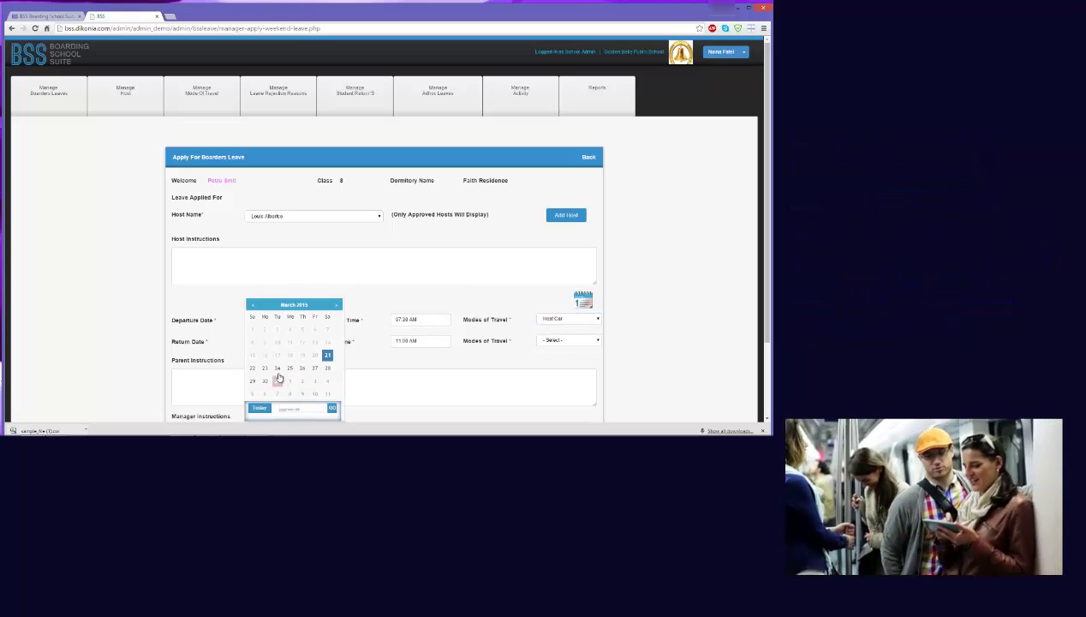
left_click(264, 367)
left_click(406, 342)
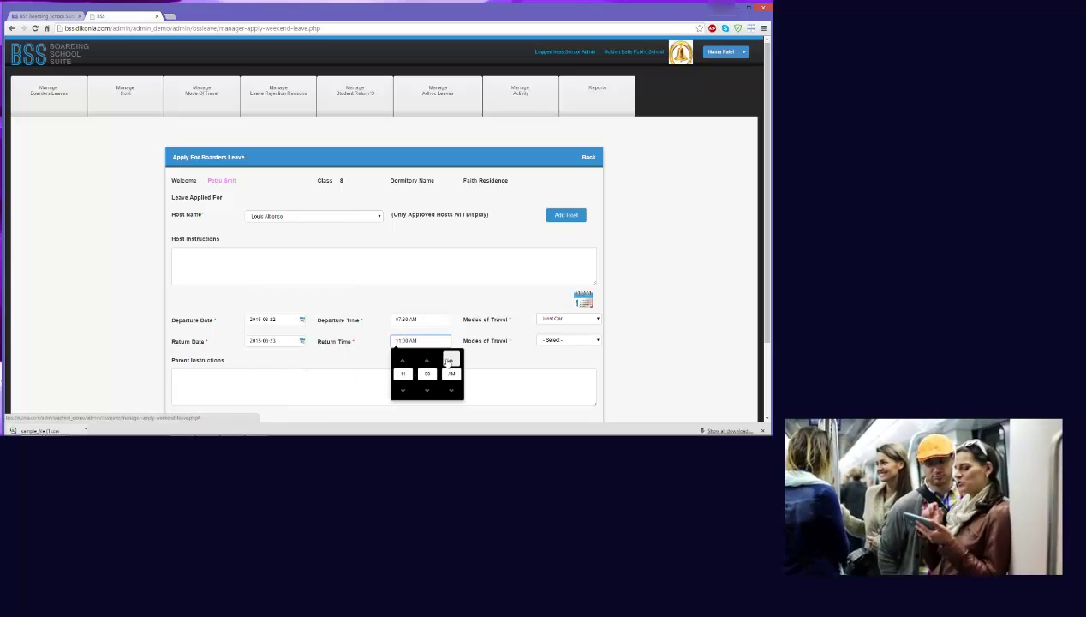
left_click(450, 359)
left_click(401, 389)
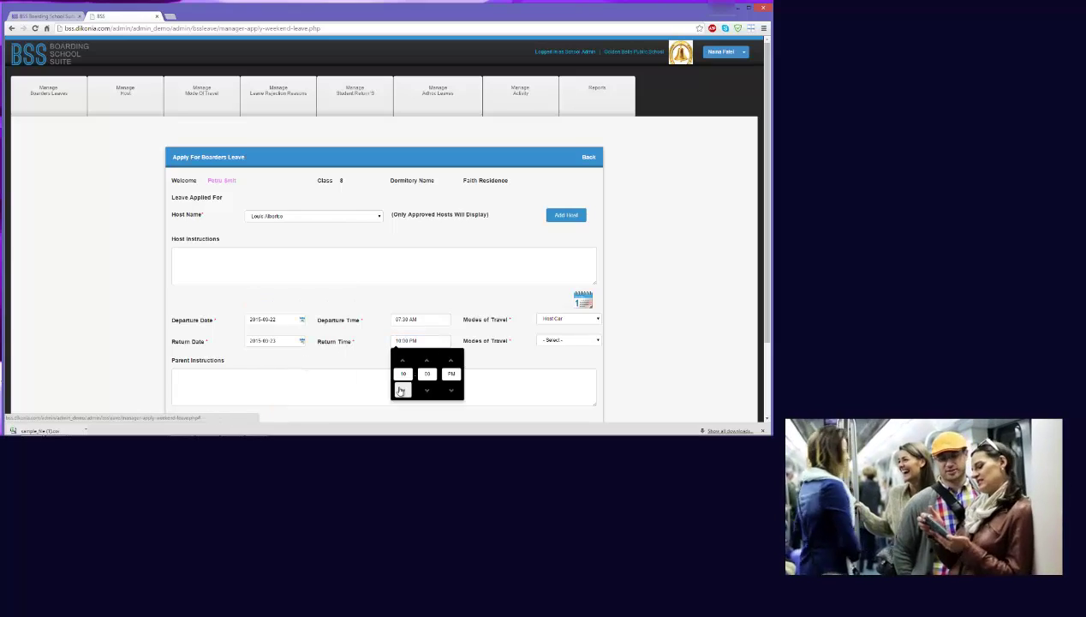
left_click(569, 340)
left_click(550, 352)
- Enter "Must report on return!!!" as the manager instructions and preview the boarders leave application
scroll(657, 342, "down", 2)
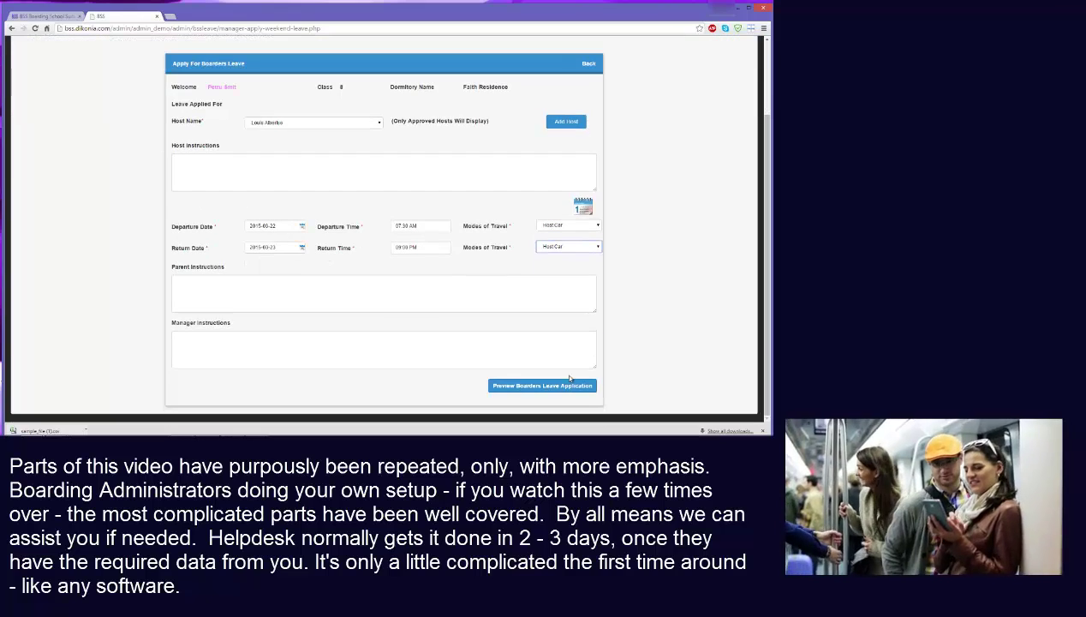
left_click(432, 335)
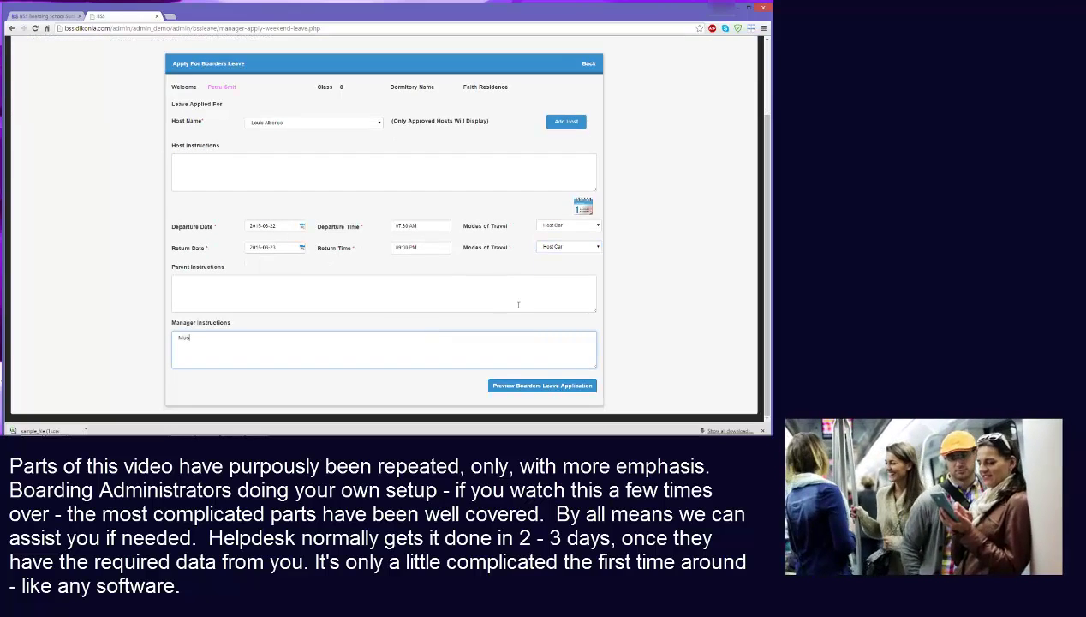
type("Must report on retur")
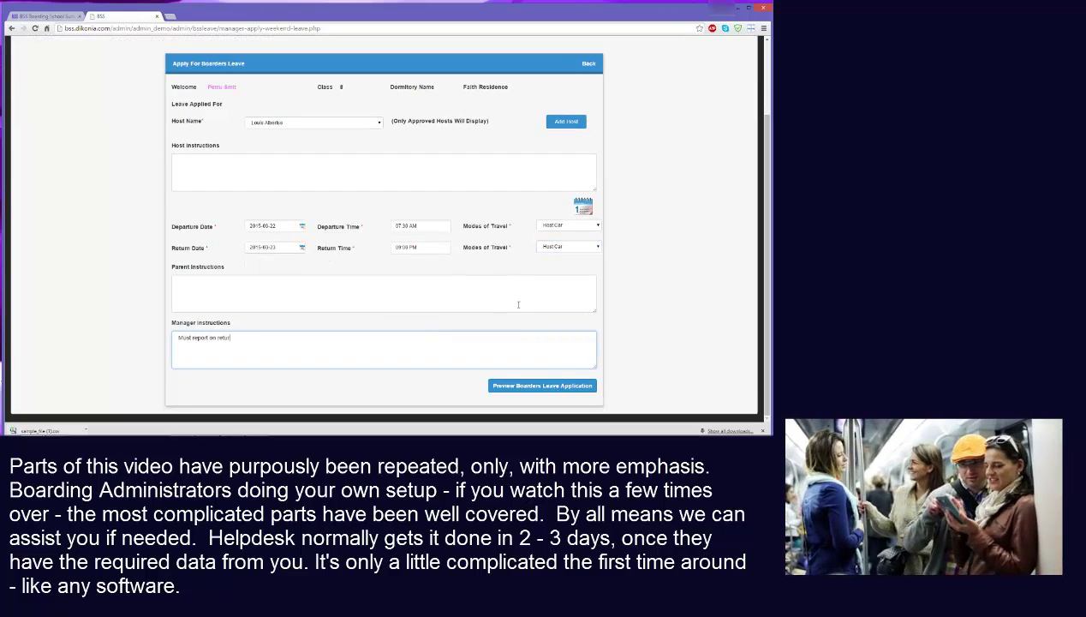
type("n!!")
left_click(527, 387)
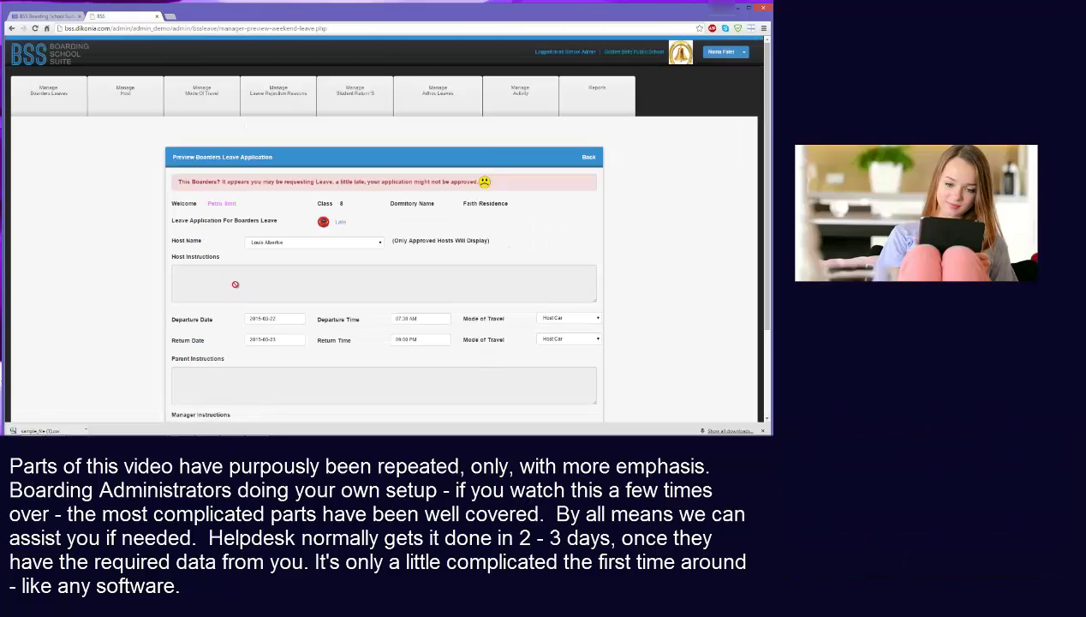
- Agree to the terms and conditions and submit the previewed boarders leave form
scroll(636, 357, "down", 2)
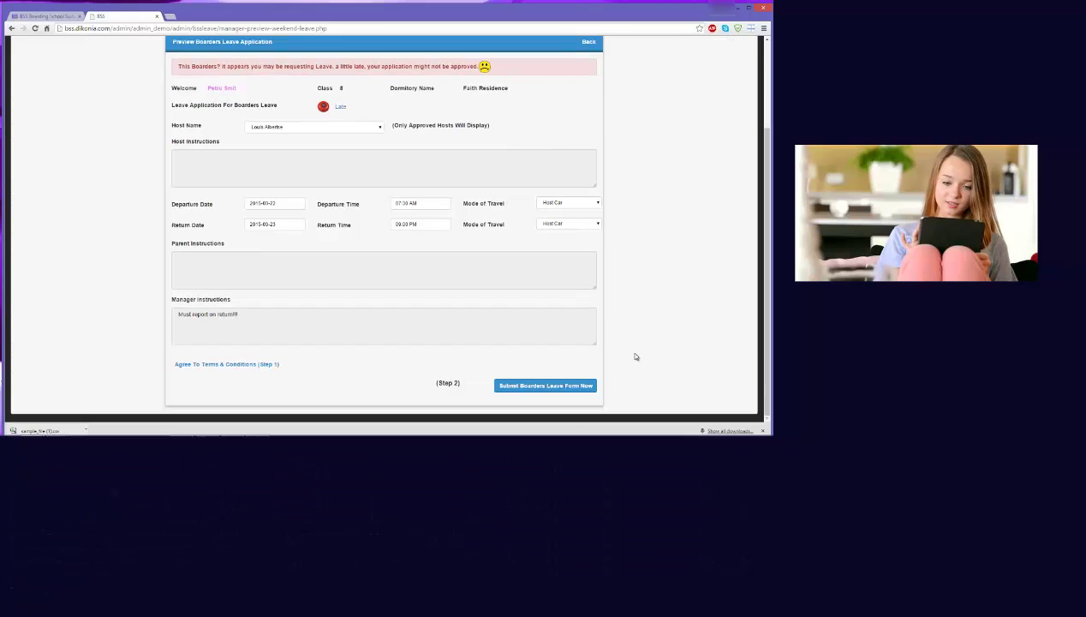
left_click(526, 386)
left_click(379, 92)
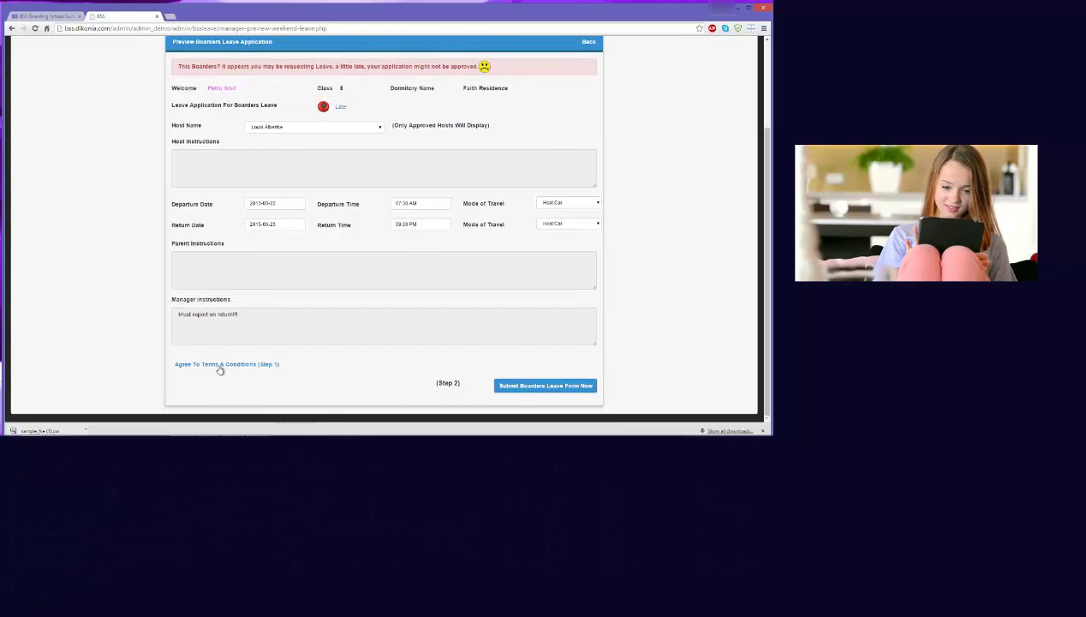
left_click(217, 365)
left_click(418, 233)
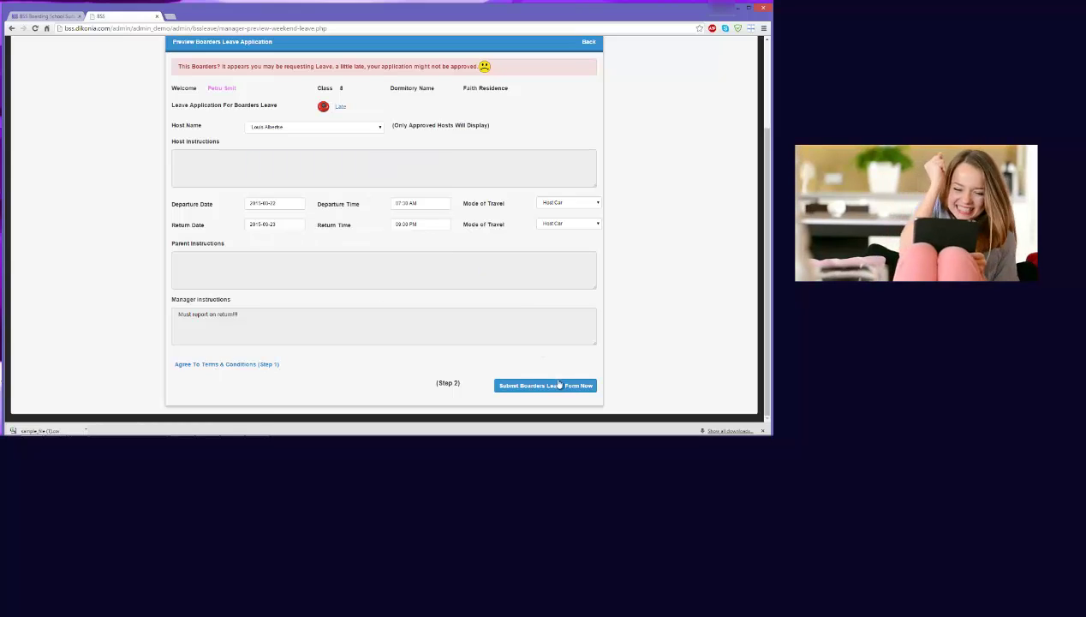
left_click(558, 385)
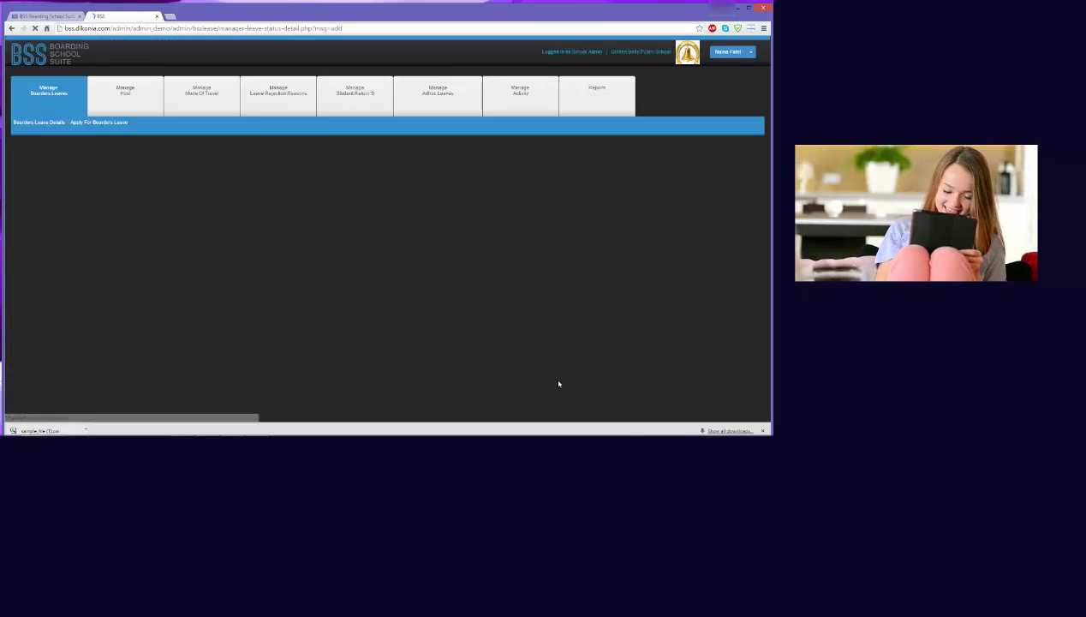
scroll(561, 318, "down", 1)
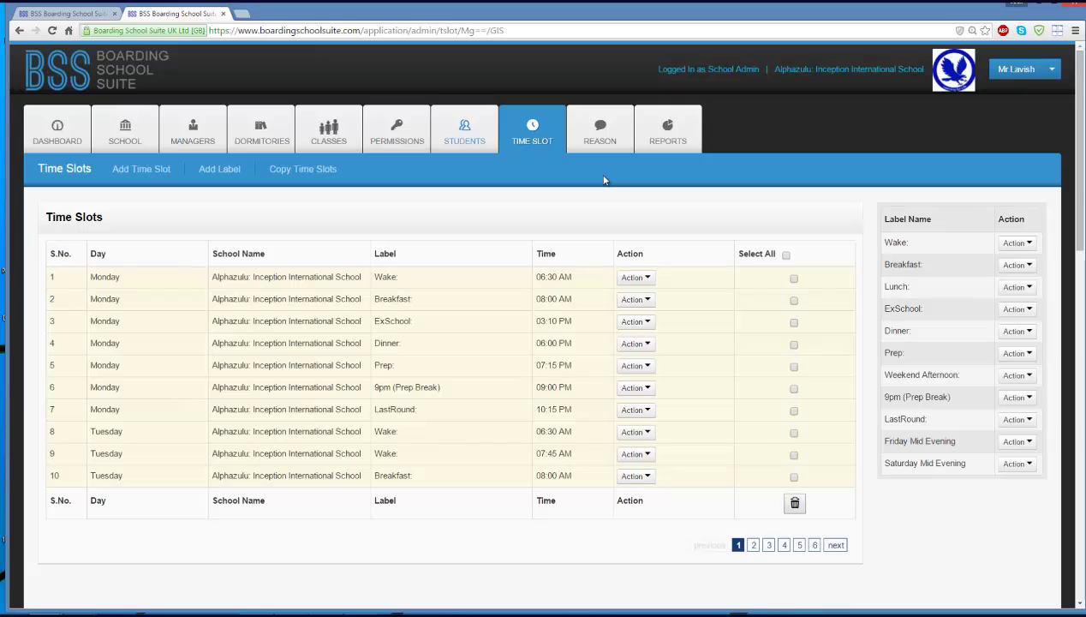
- View the Alphazulu school's reason details and open its permissions overview
left_click(598, 139)
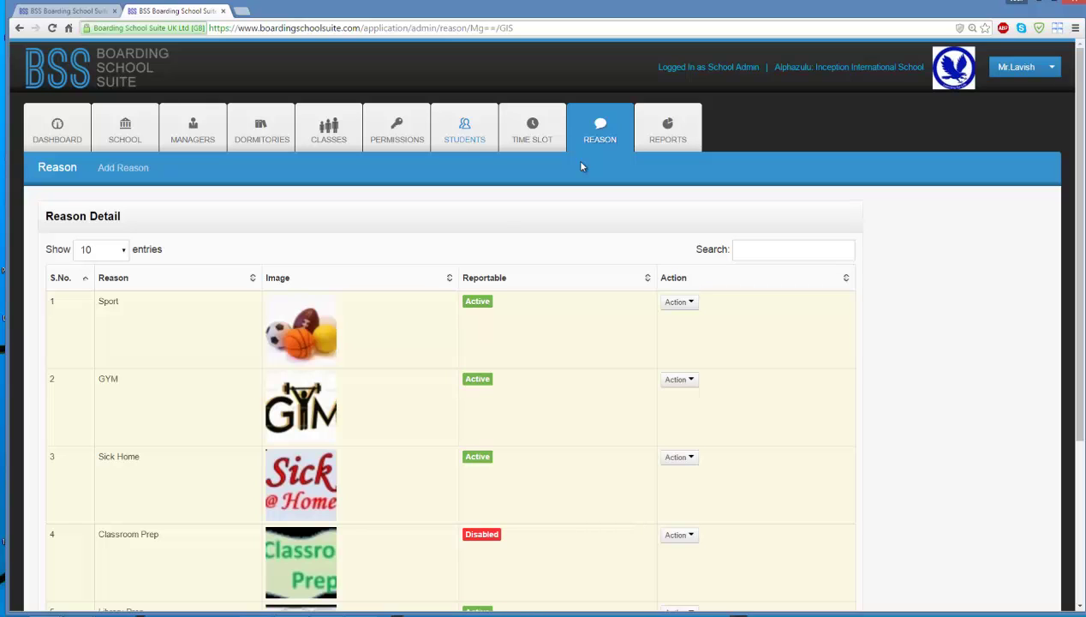
left_click(403, 140)
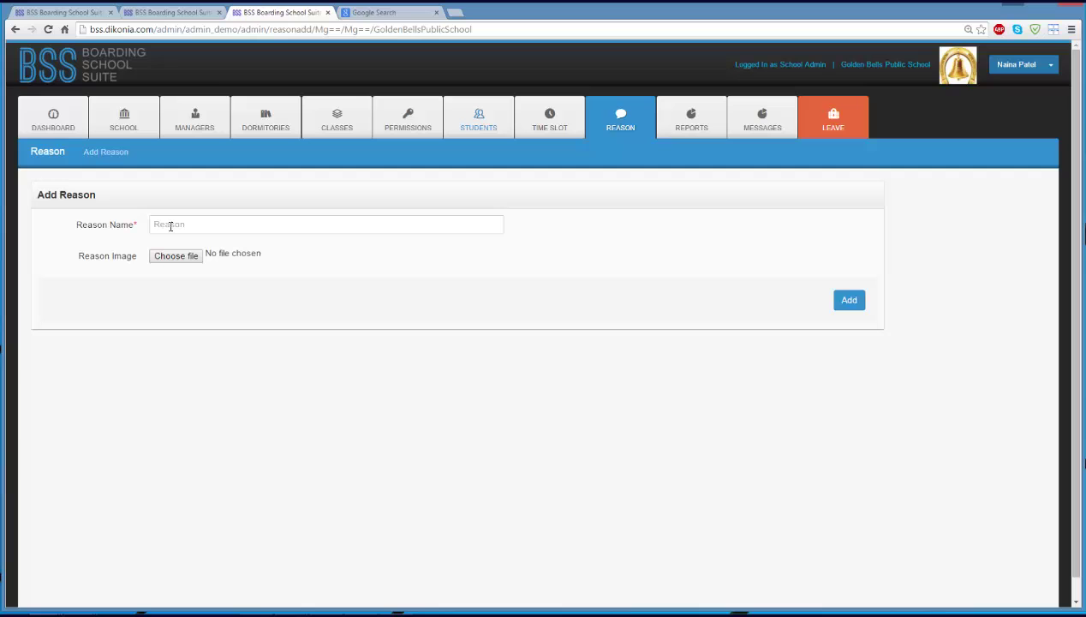
- Add a reason named Shopping to Golden Bells Public School with the Shopping image, and return to the reason list
left_click(170, 225)
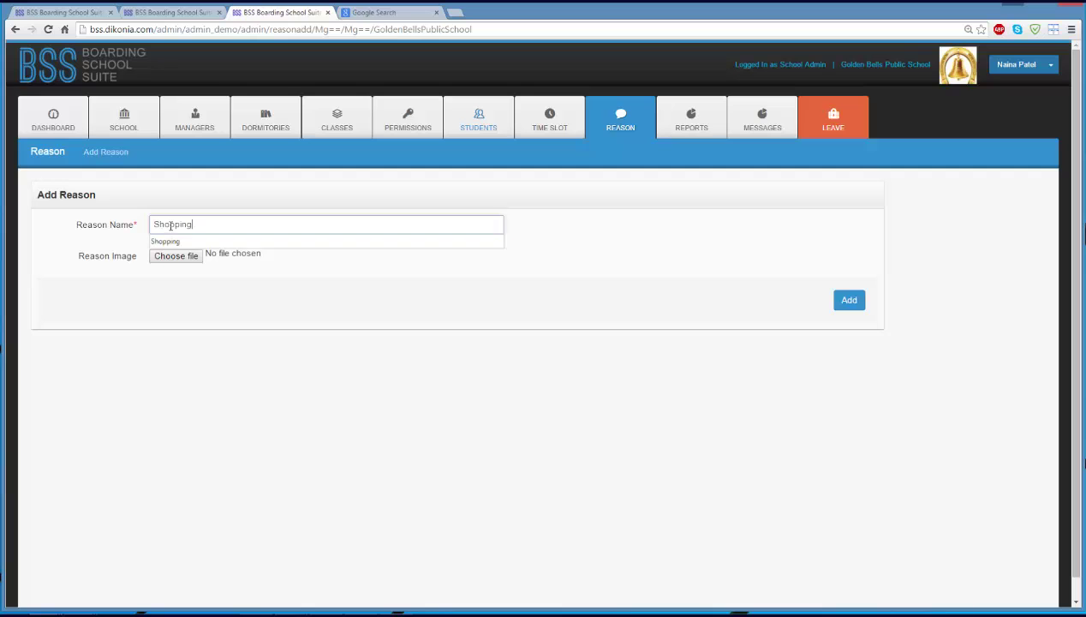
left_click(167, 241)
left_click(164, 260)
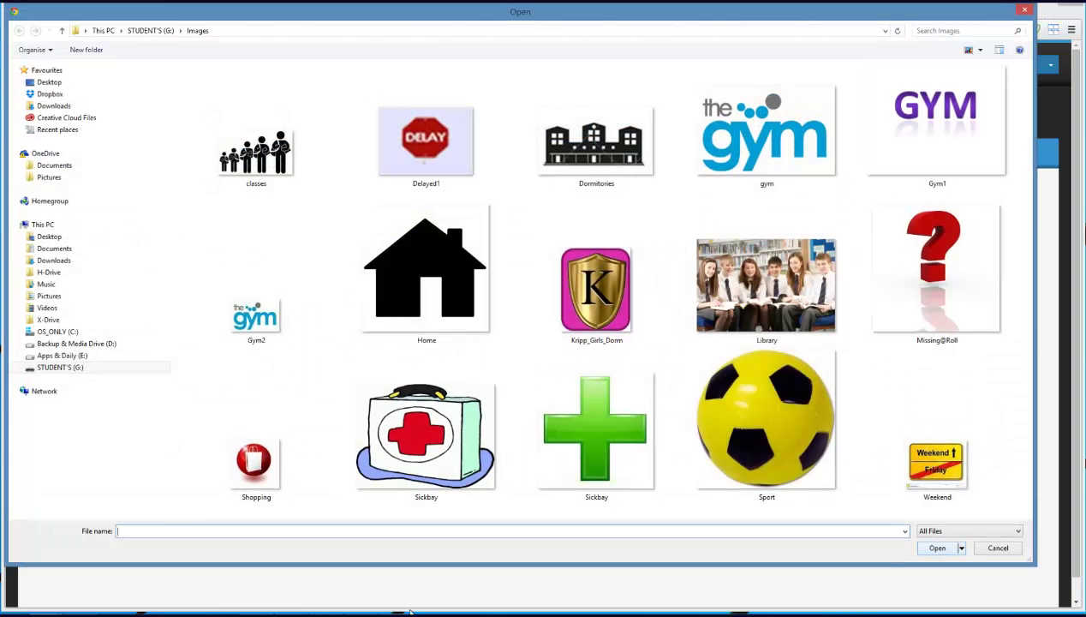
left_click(246, 450)
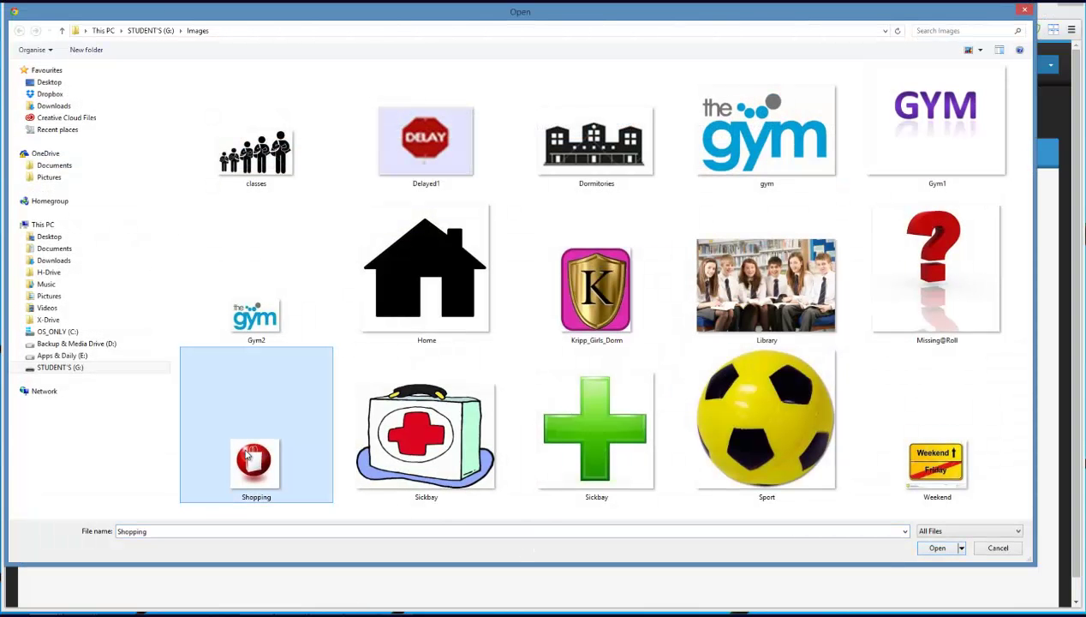
left_click(937, 548)
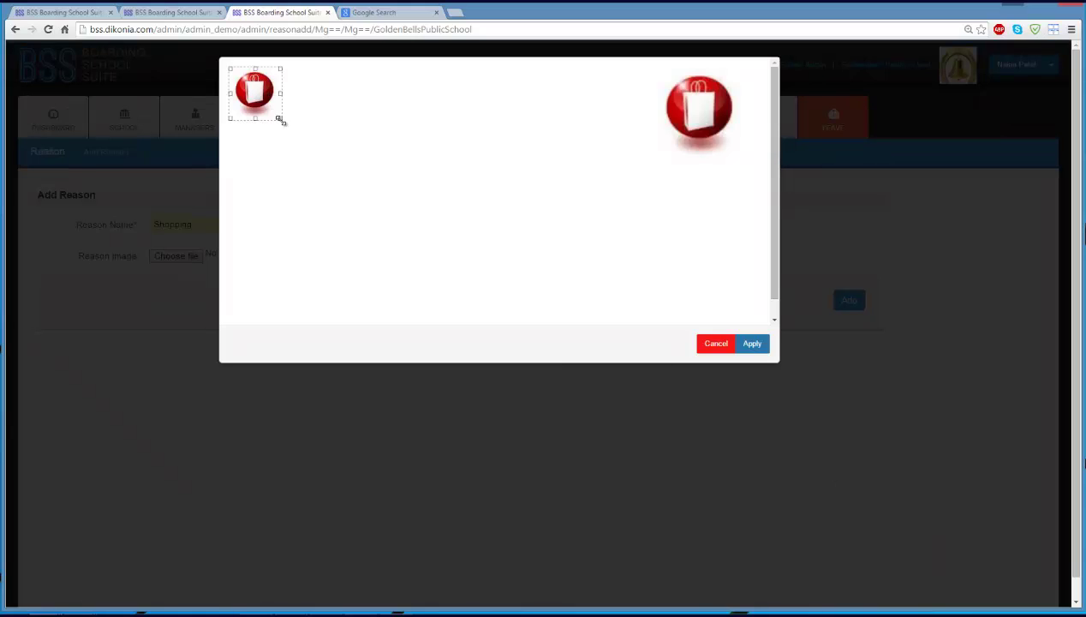
left_click(753, 345)
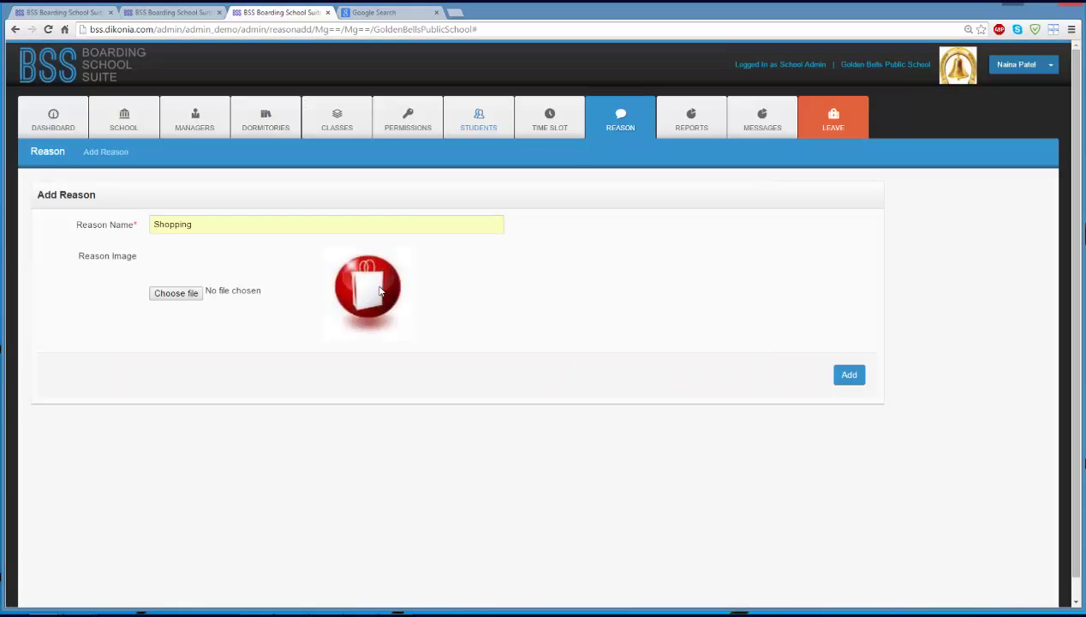
left_click(848, 375)
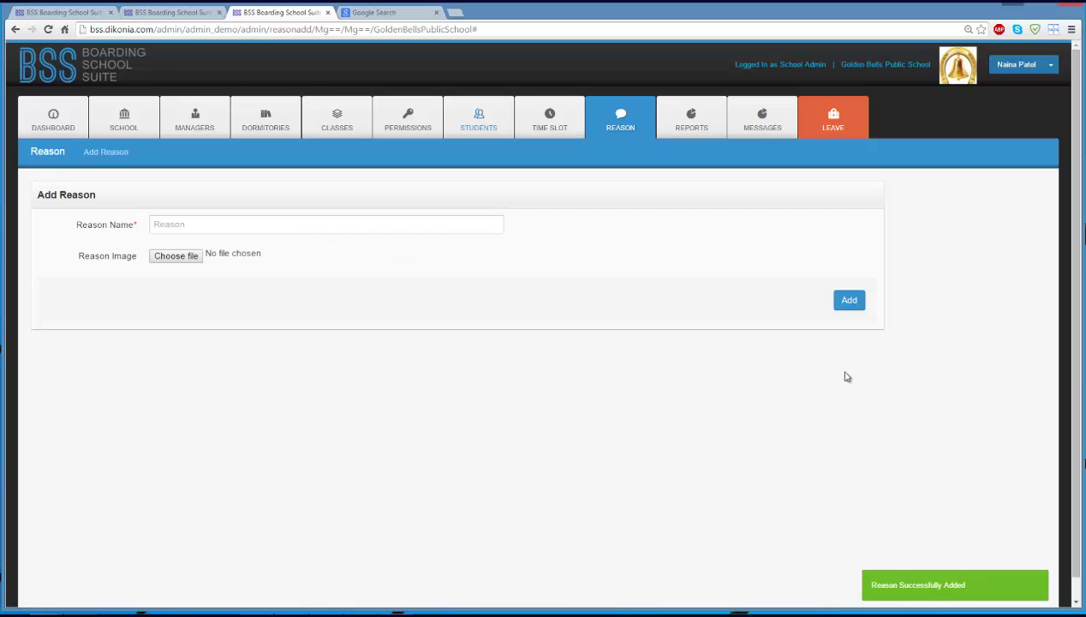
left_click(39, 149)
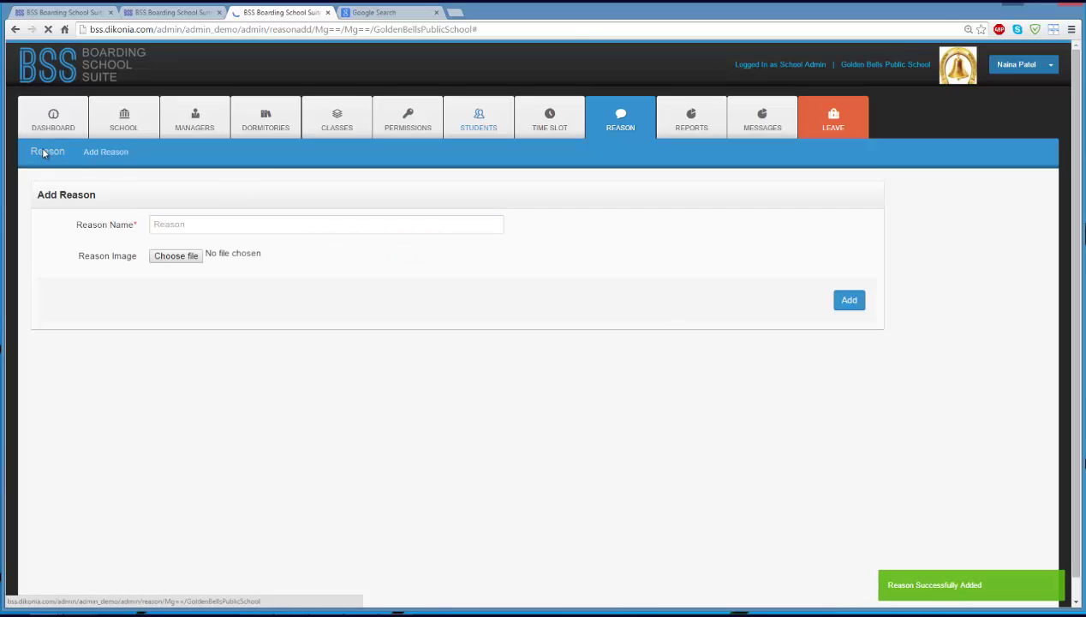
left_click(493, 540)
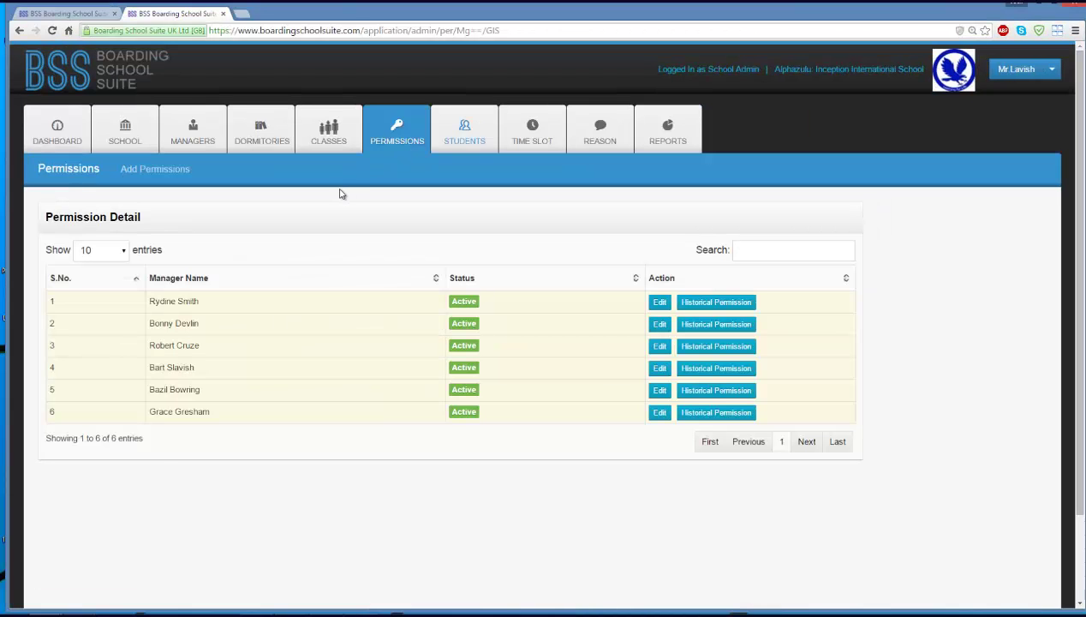
- Edit the first manager's permissions, ticking Add Host under Manage Host, and pick an entry from the manager selection
left_click(655, 303)
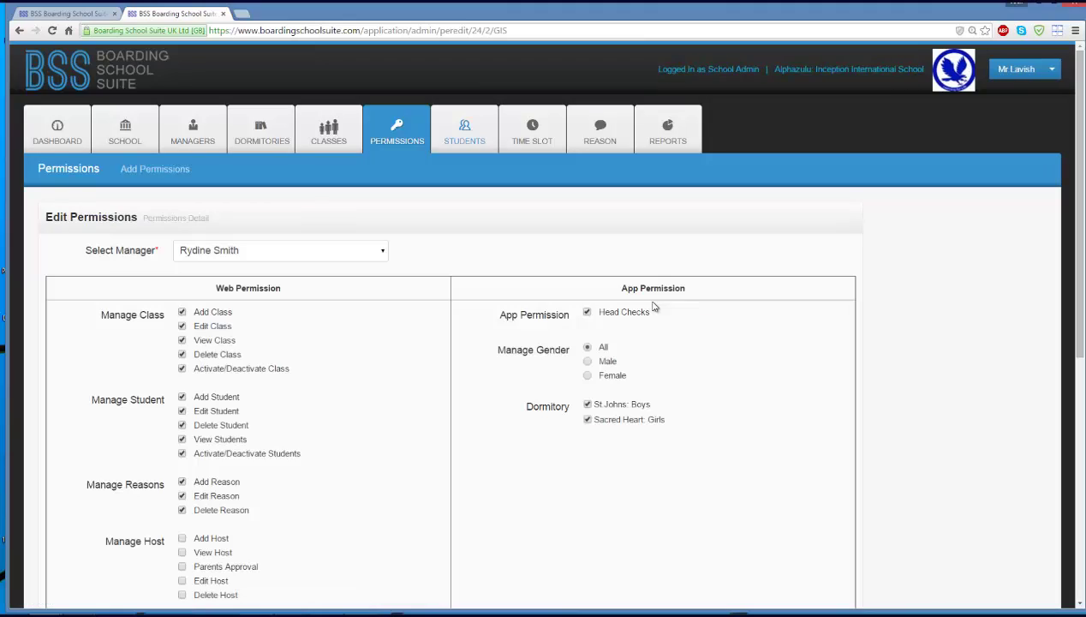
scroll(306, 462, "down", 2)
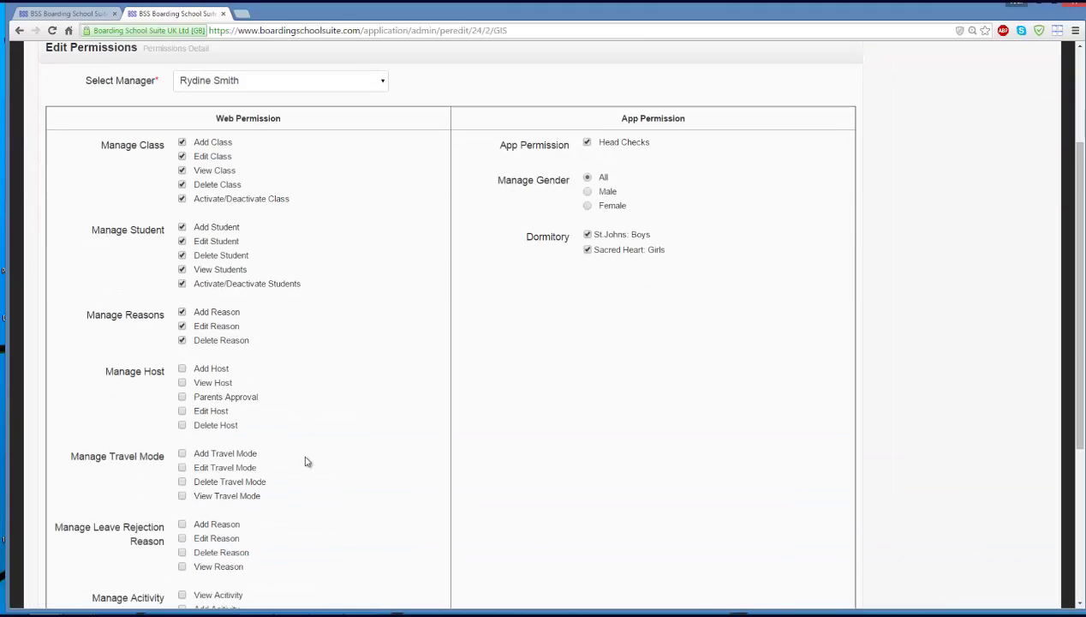
left_click(182, 369)
left_click(380, 83)
left_click(345, 150)
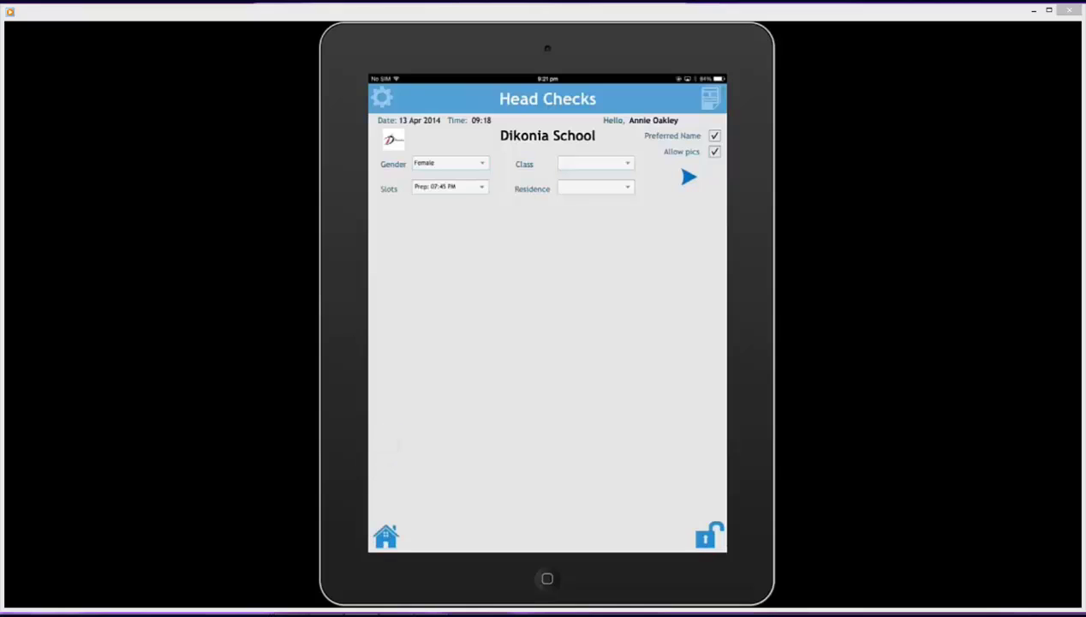
- Set the class filter to All and the residence to Kentucky Residence, and load the student list
scroll(547, 502, "down", 3)
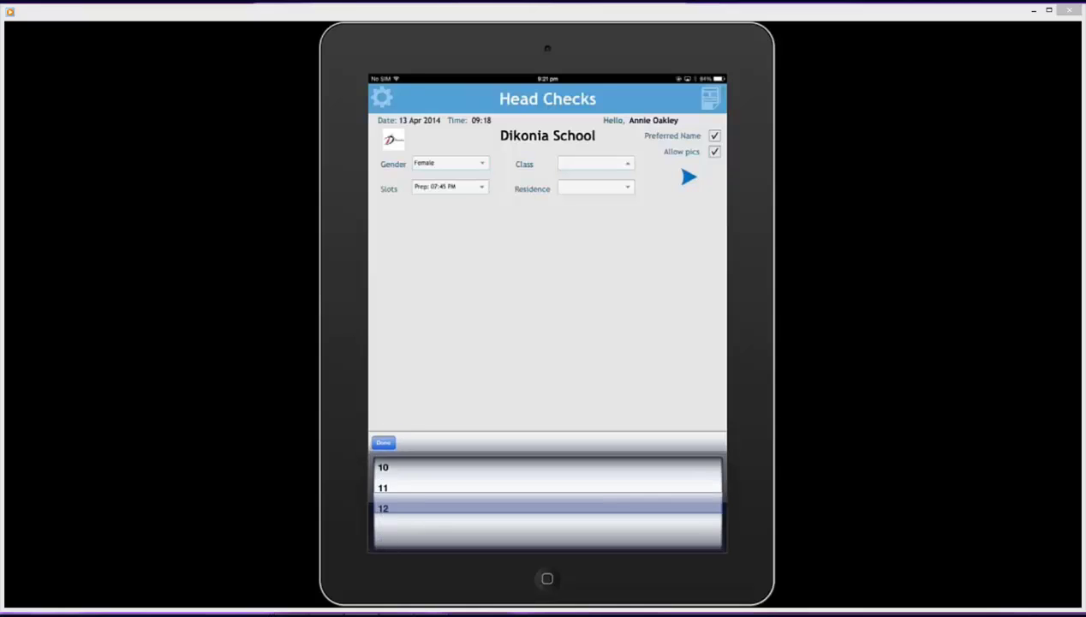
scroll(547, 502, "up", 3)
left_click(383, 443)
left_click(596, 187)
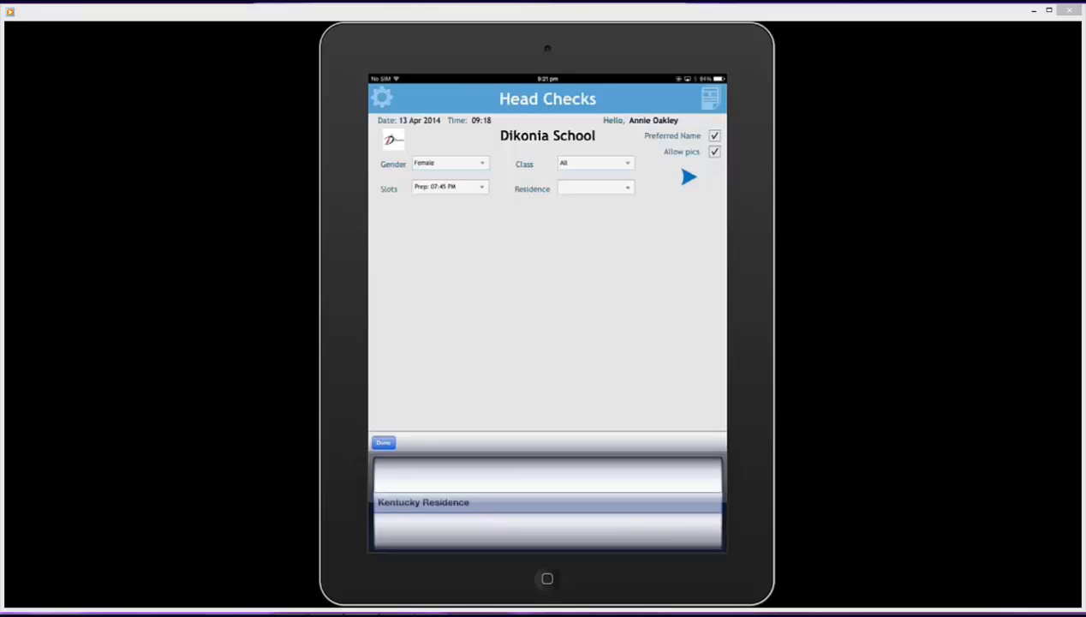
left_click(383, 443)
left_click(688, 177)
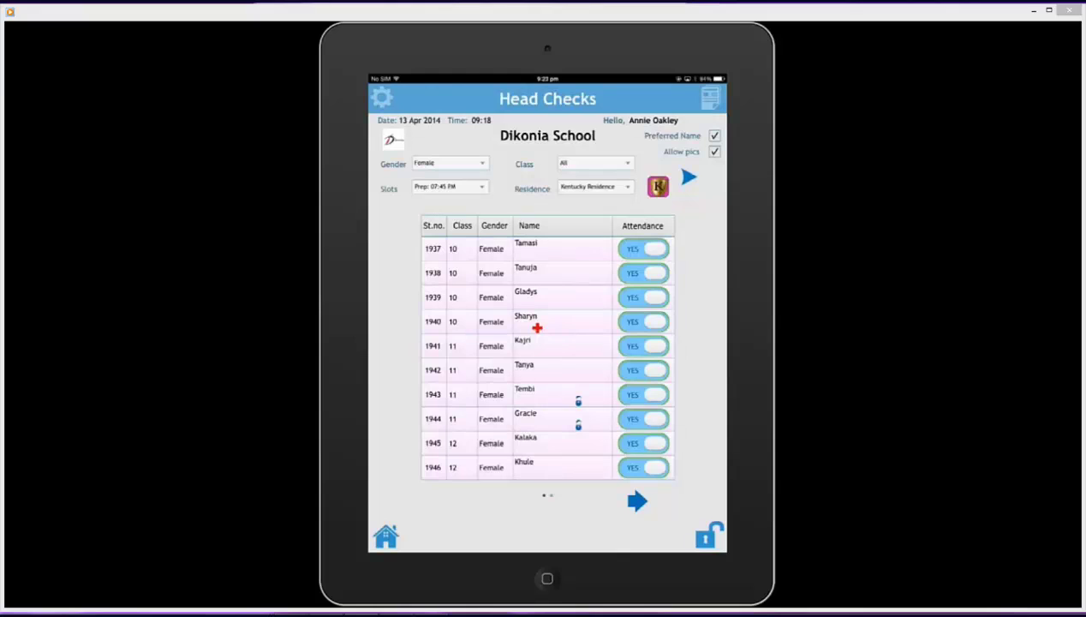
- Confirm attendance as YES for the first three students in the head check list
left_click(643, 249)
left_click(643, 248)
left_click(643, 273)
left_click(643, 273)
left_click(643, 298)
left_click(643, 297)
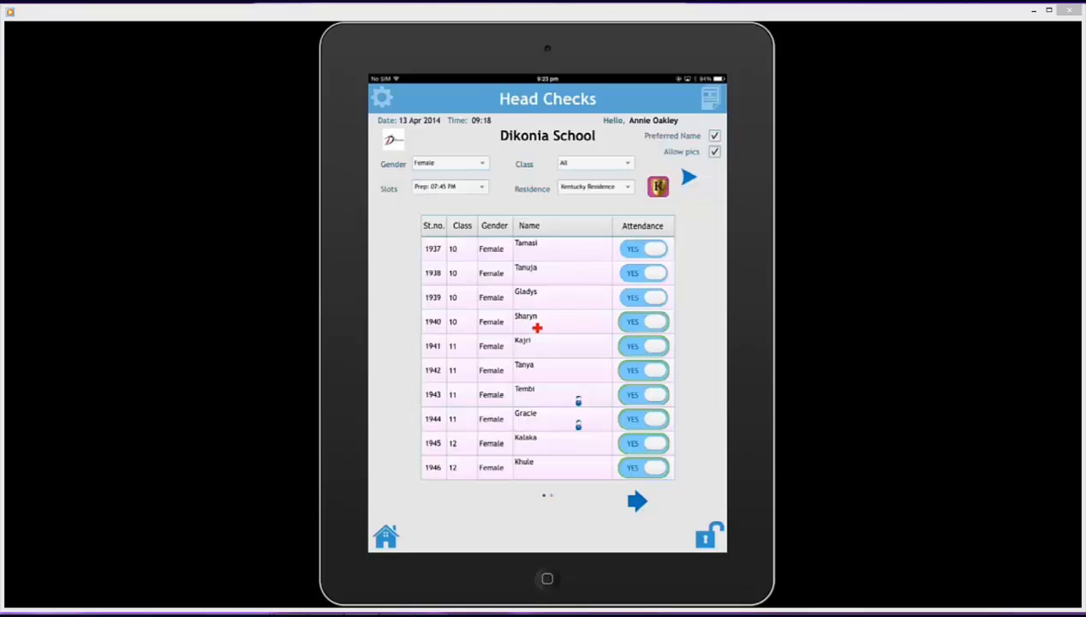
- View the medical note of the fourth student and confirm her attendance as YES
left_click(537, 327)
left_click(643, 322)
left_click(643, 321)
- Mark the fifth and sixth students' attendance as NO, giving Sport as the absence reason for both
left_click(643, 345)
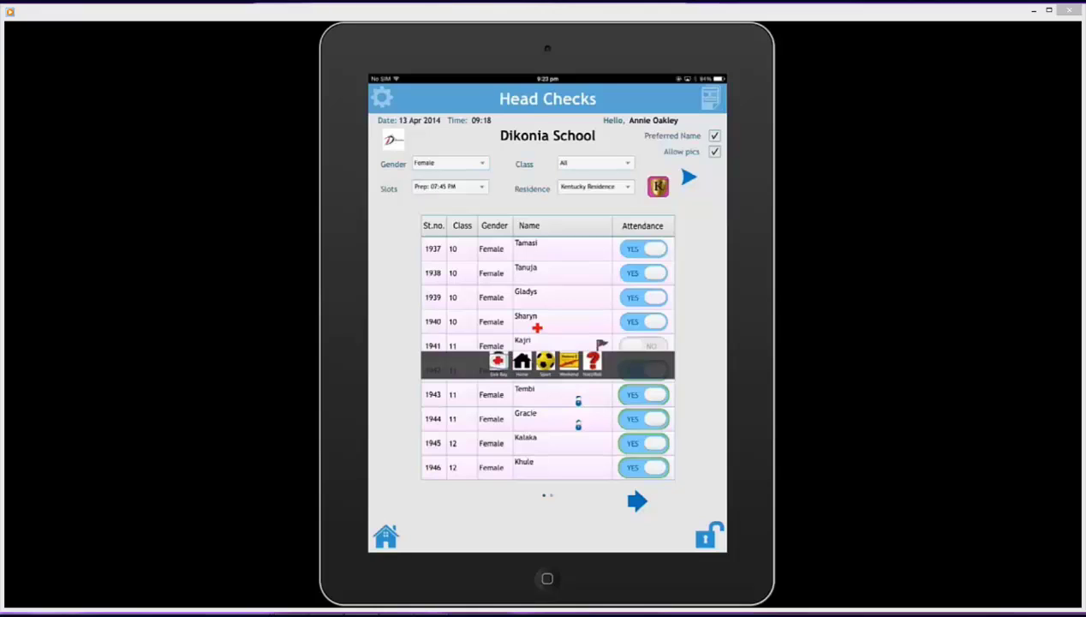
left_click(545, 360)
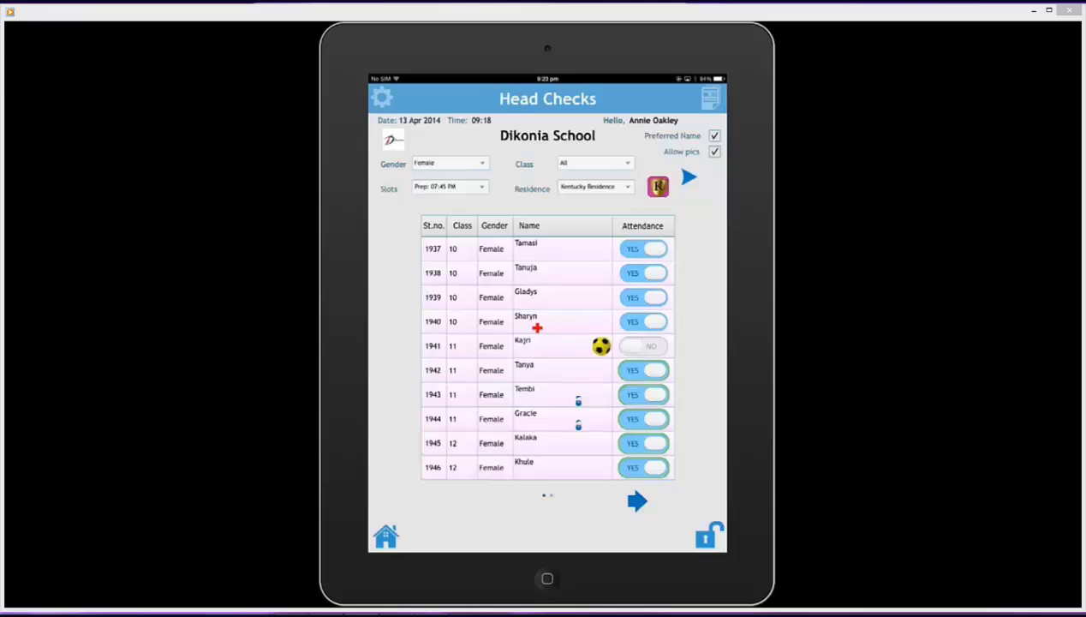
left_click(643, 369)
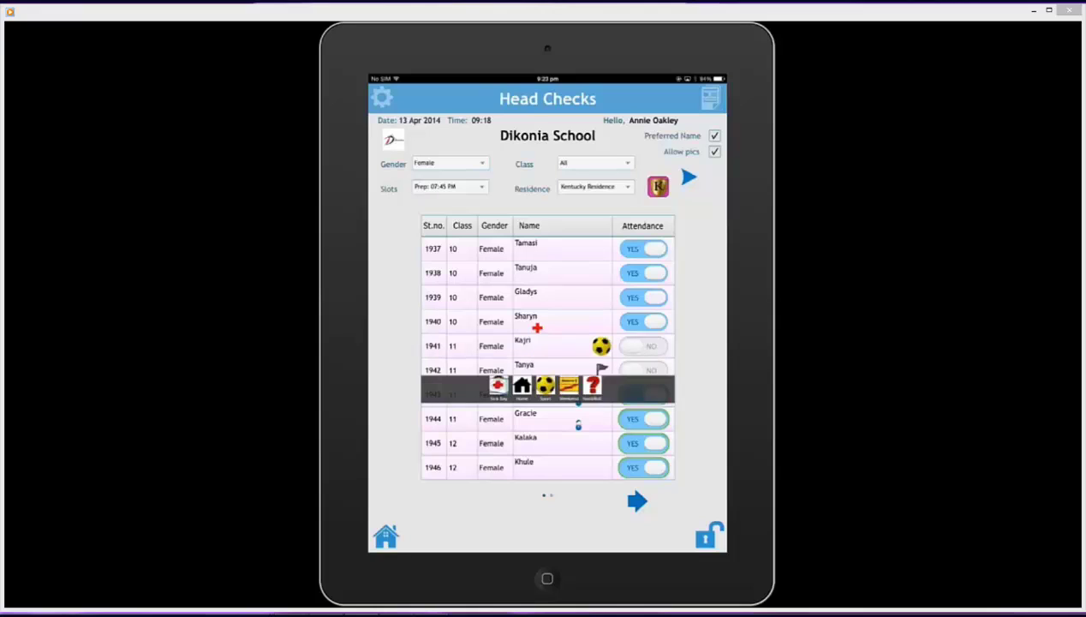
left_click(544, 385)
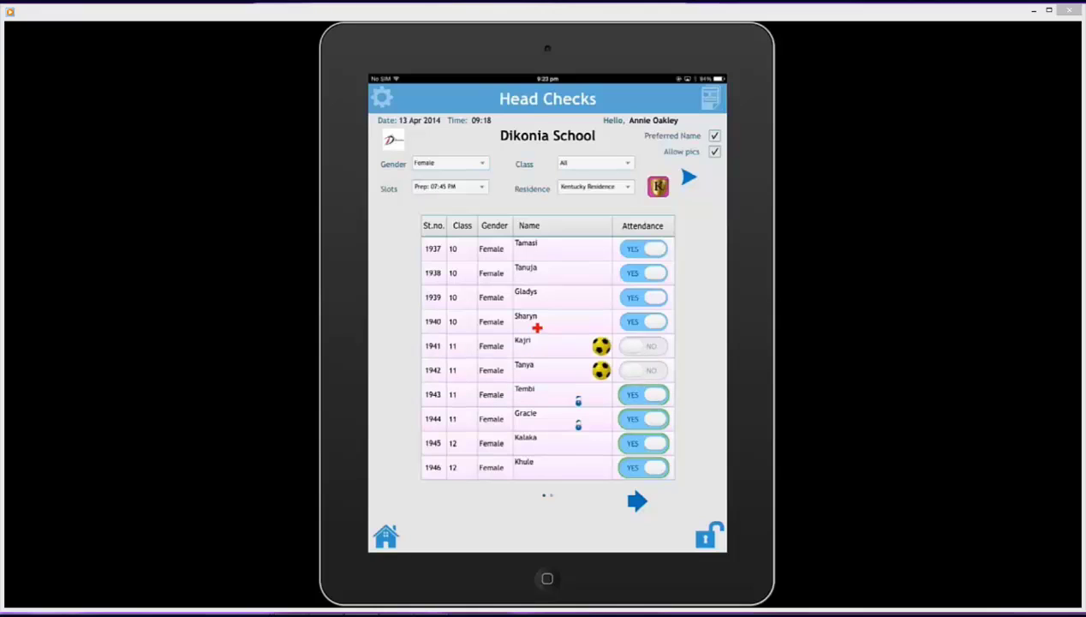
- View the notes attached to the seventh and eighth students and confirm attendance as YES for both
left_click(578, 400)
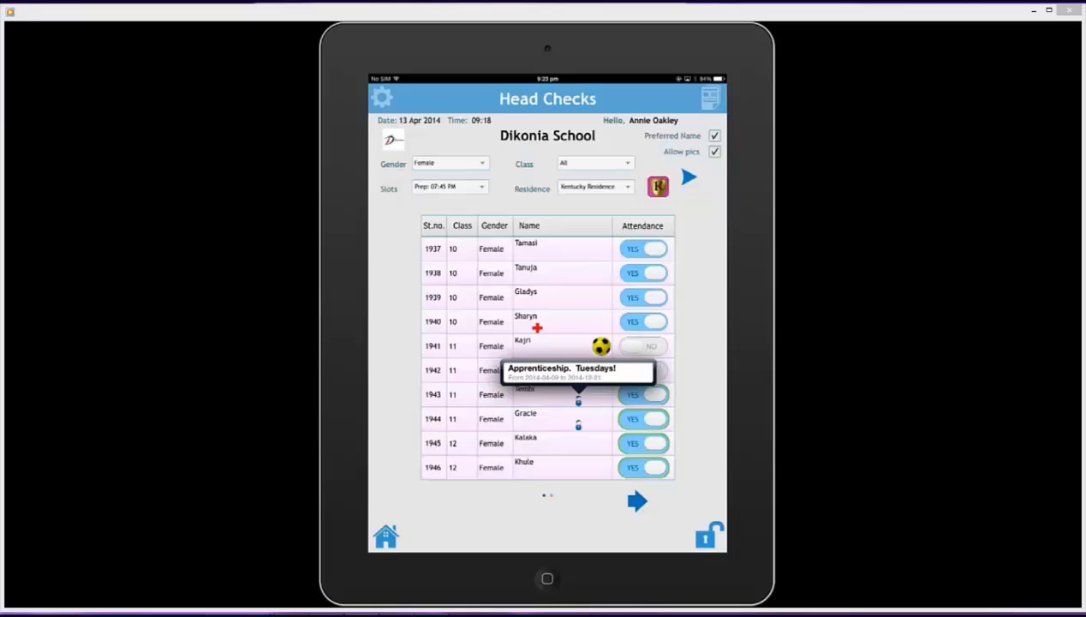
left_click(643, 394)
left_click(643, 394)
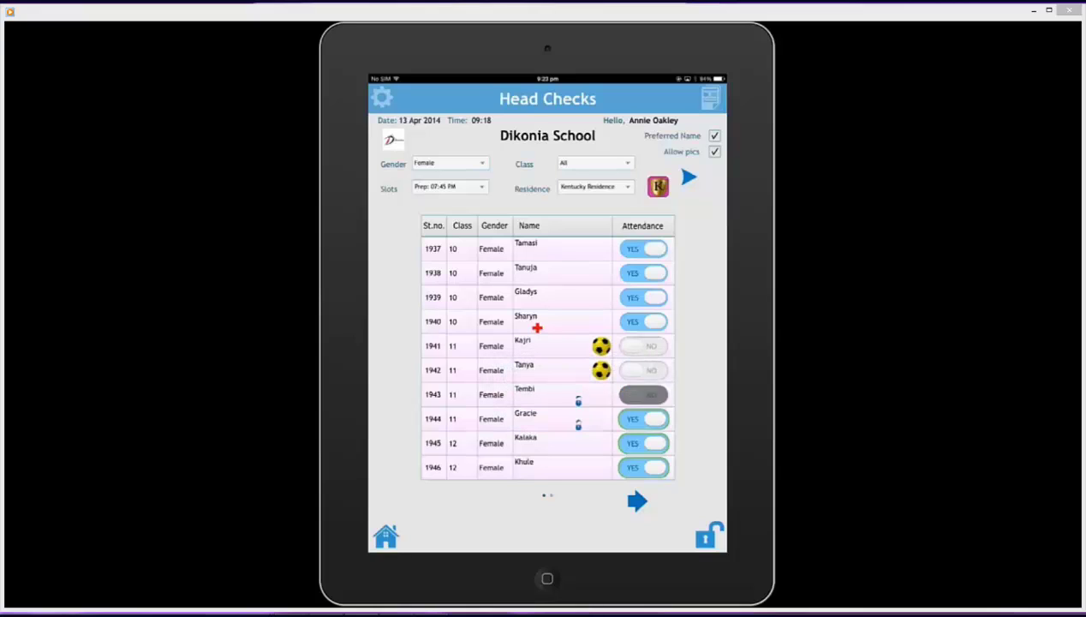
left_click(578, 424)
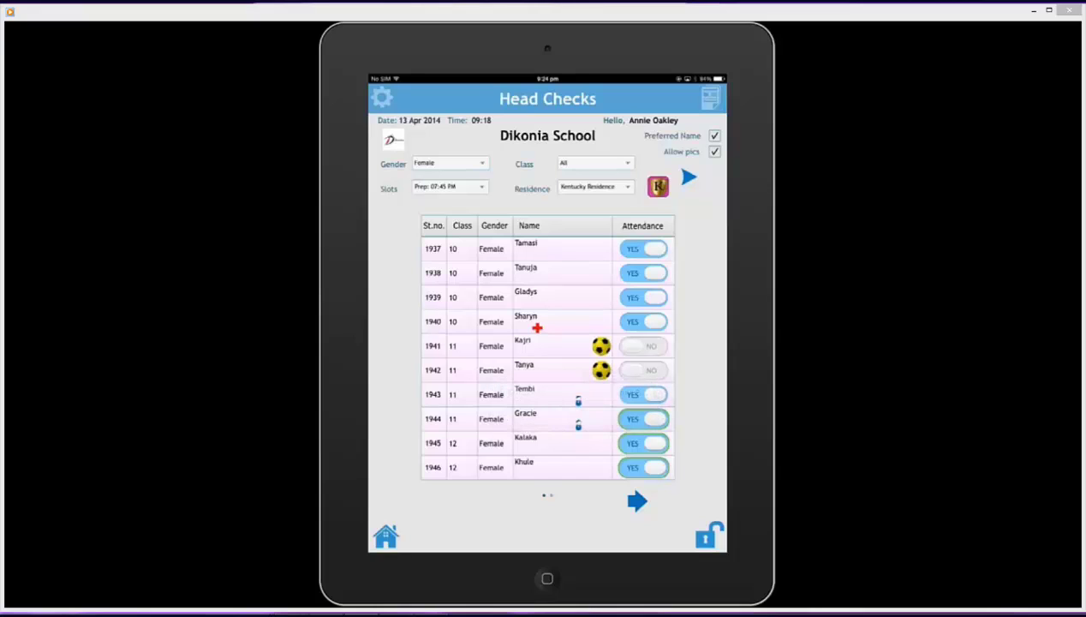
left_click(643, 419)
left_click(643, 418)
- On the second list page, mark the second student absent with the question-mark reason and check the third student's anchor note
left_click(537, 328)
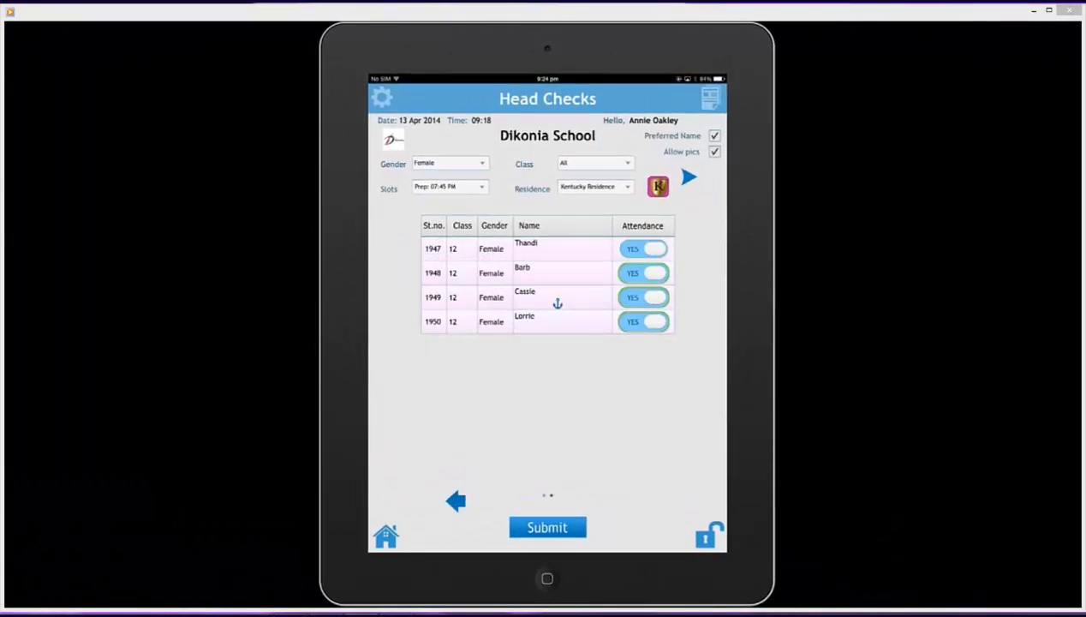
left_click(557, 303)
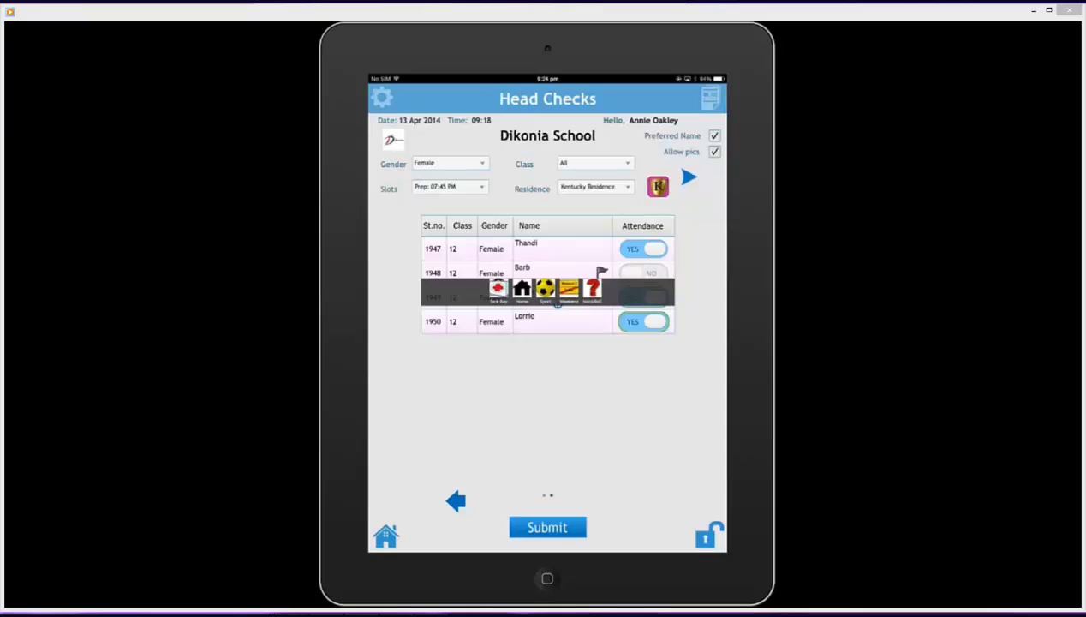
left_click(556, 303)
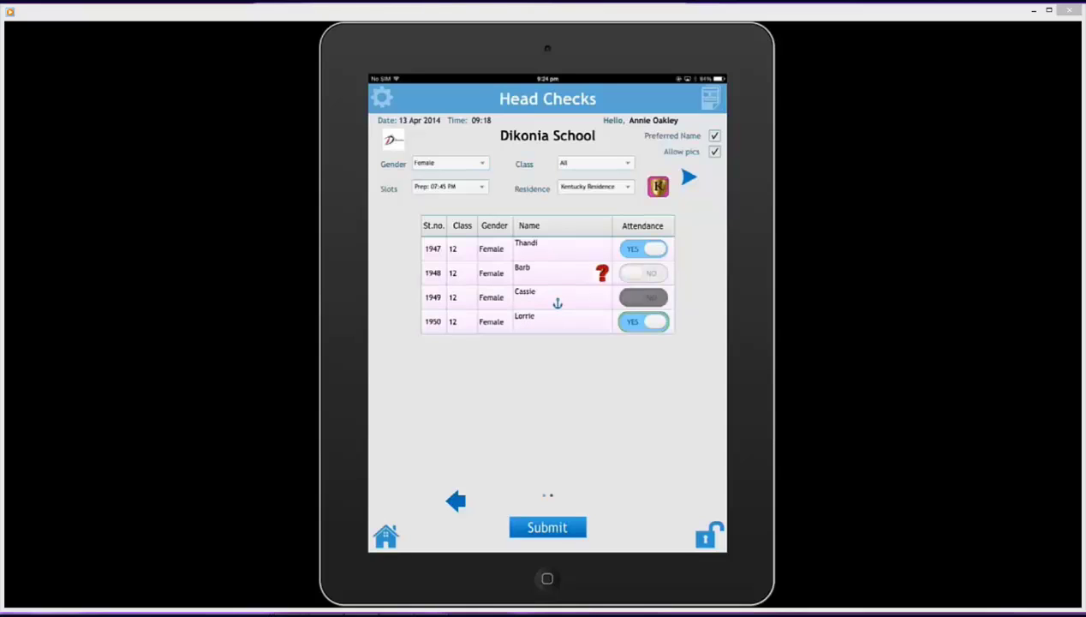